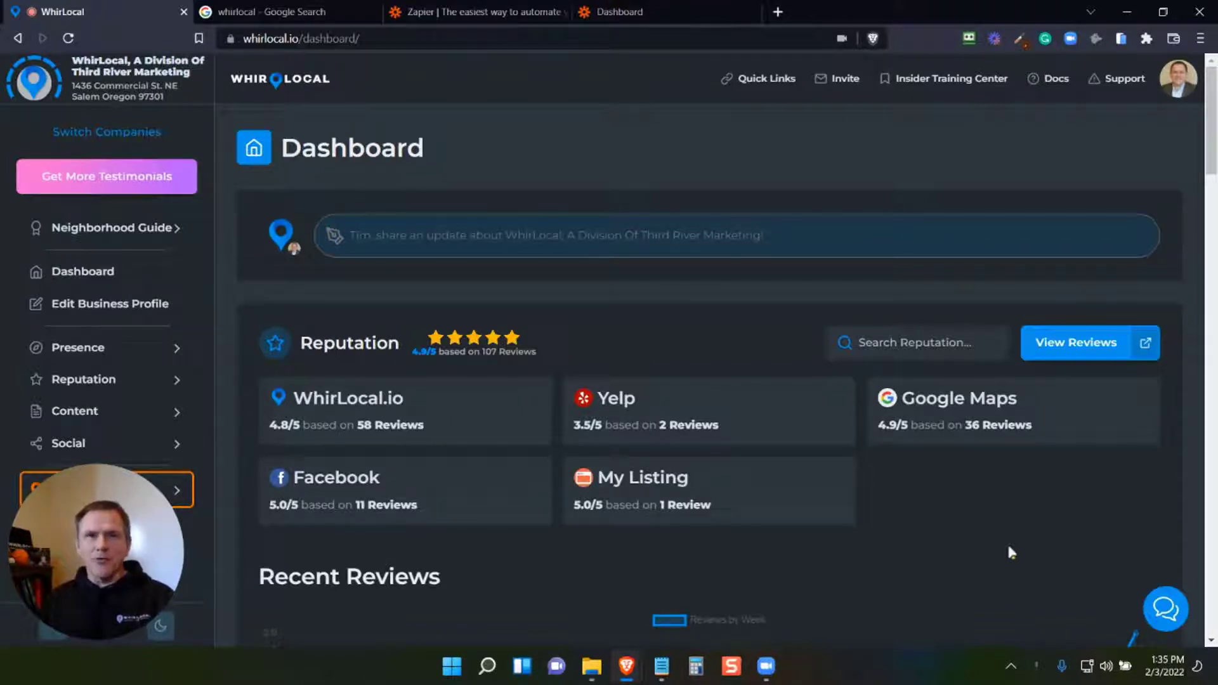
Step: Open the Google Maps reviews on the WhirLocal dashboard, and switch to Zapier to view its list of compatible apps
left_click(967, 427)
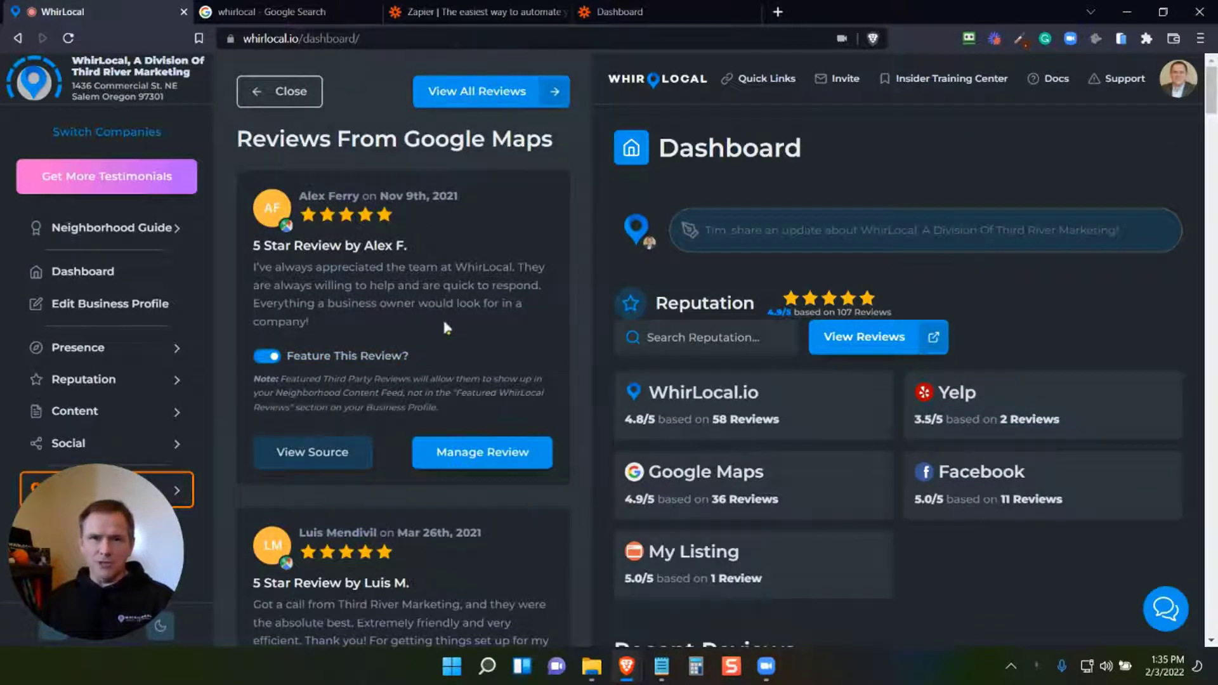
left_click(499, 11)
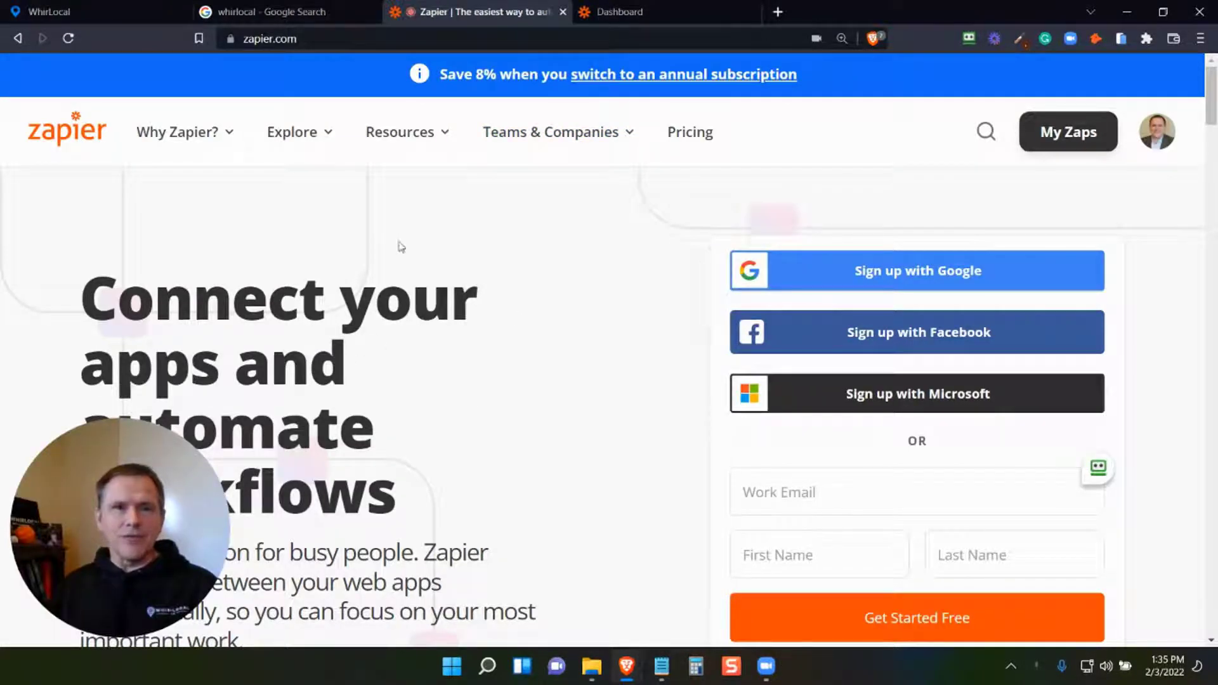
mouse_move(147, 470)
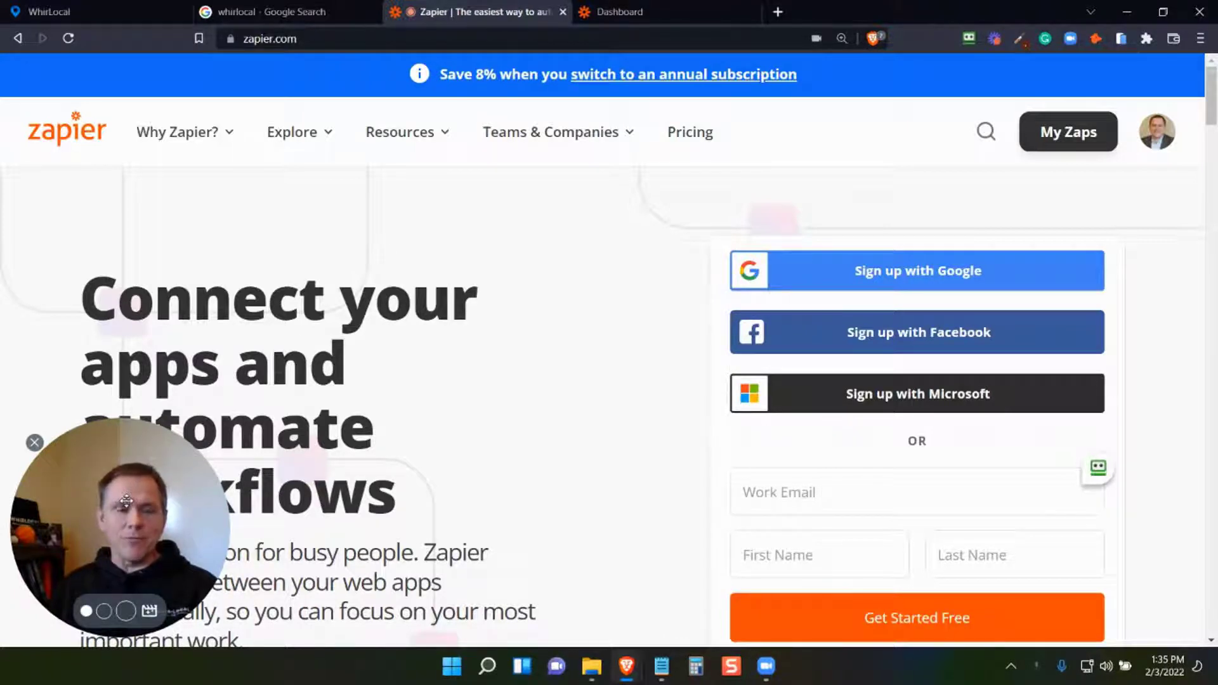
left_click(299, 138)
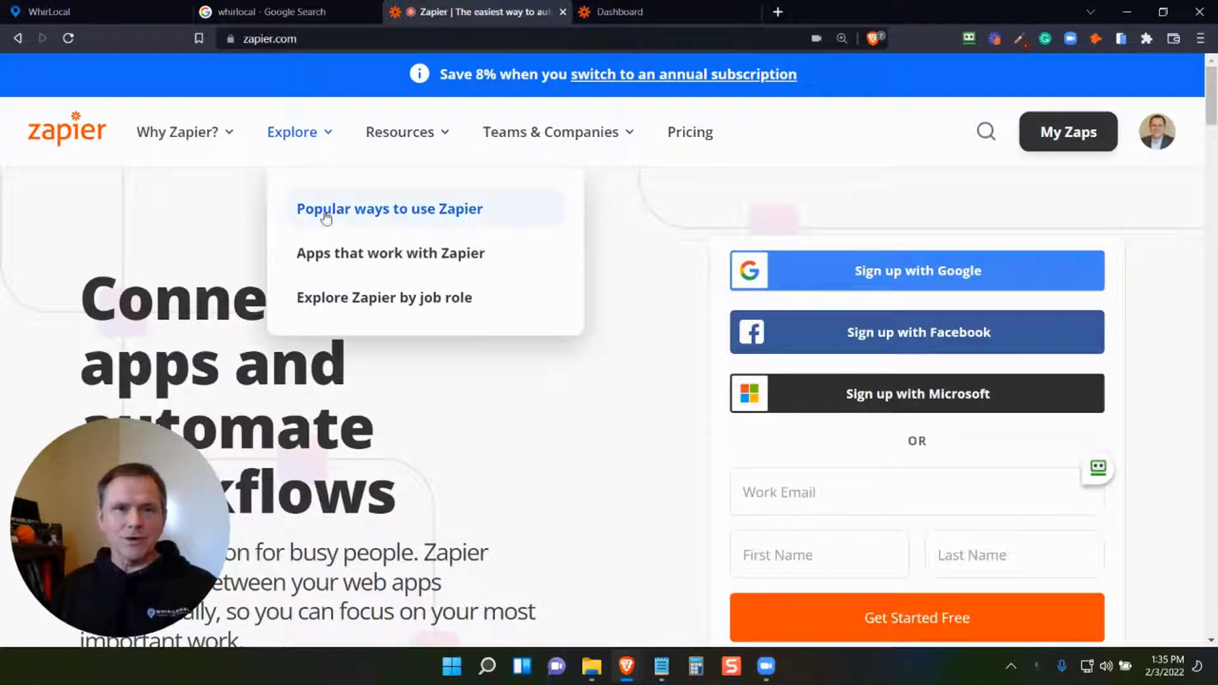
left_click(329, 252)
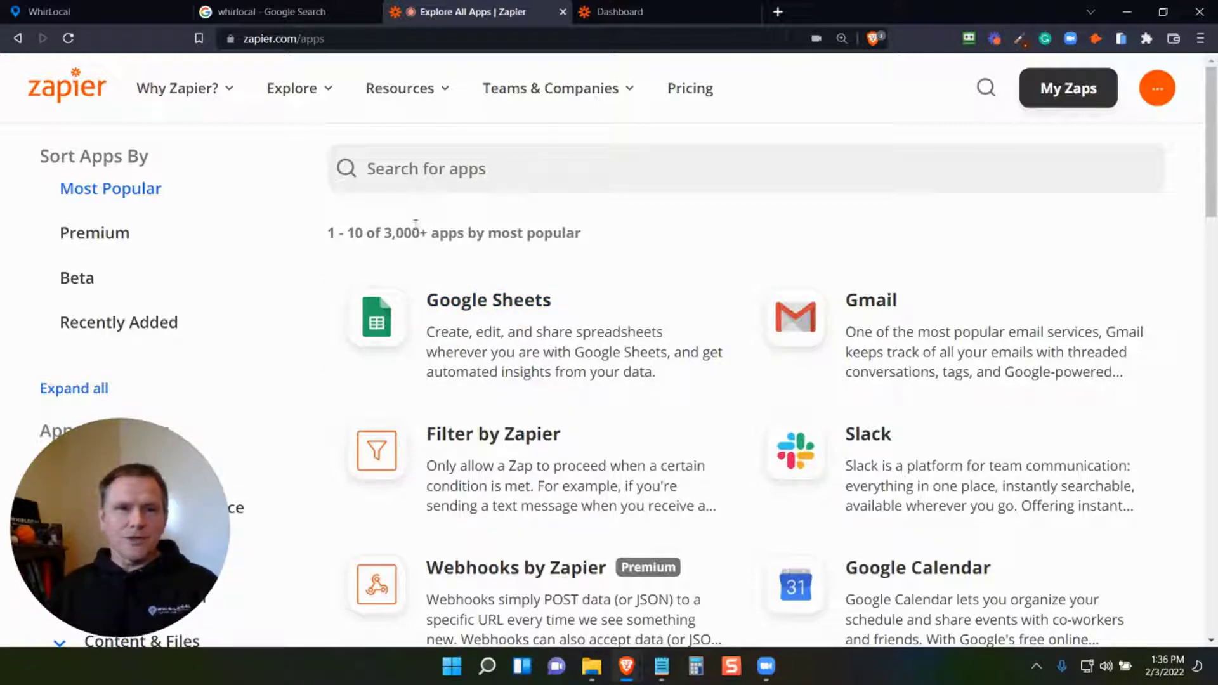
mouse_move(284, 103)
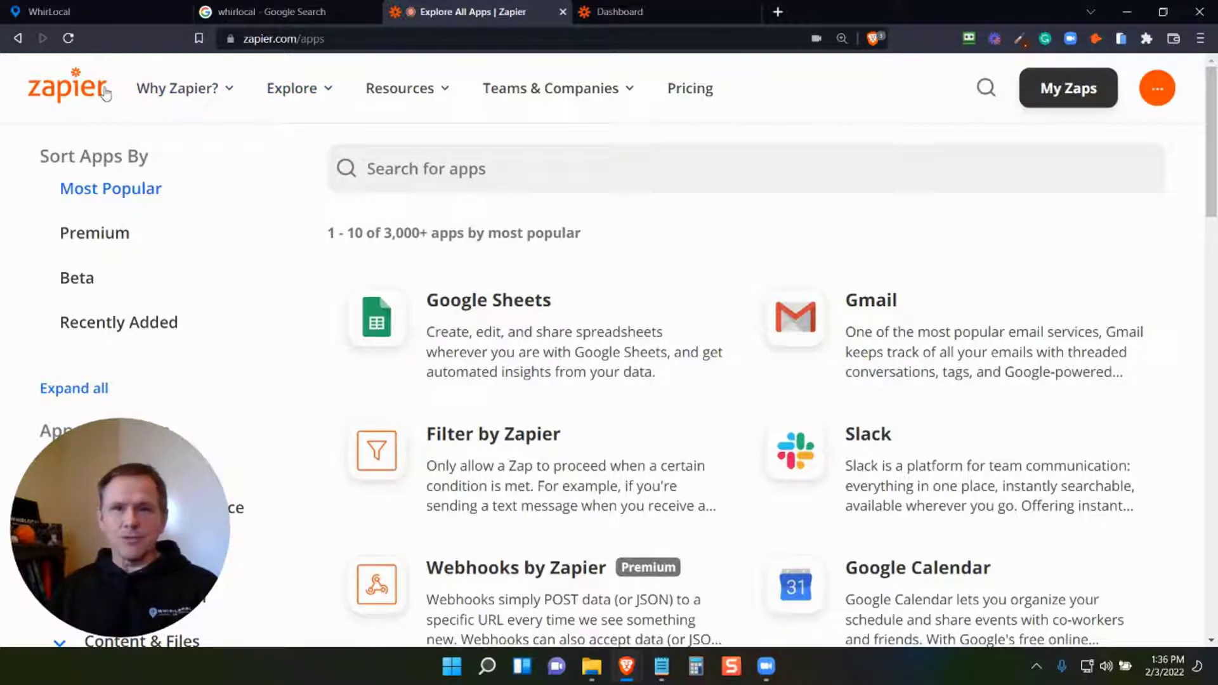
Step: Open the Reviews folder among the existing Zaps and create a new Zap
left_click(1051, 95)
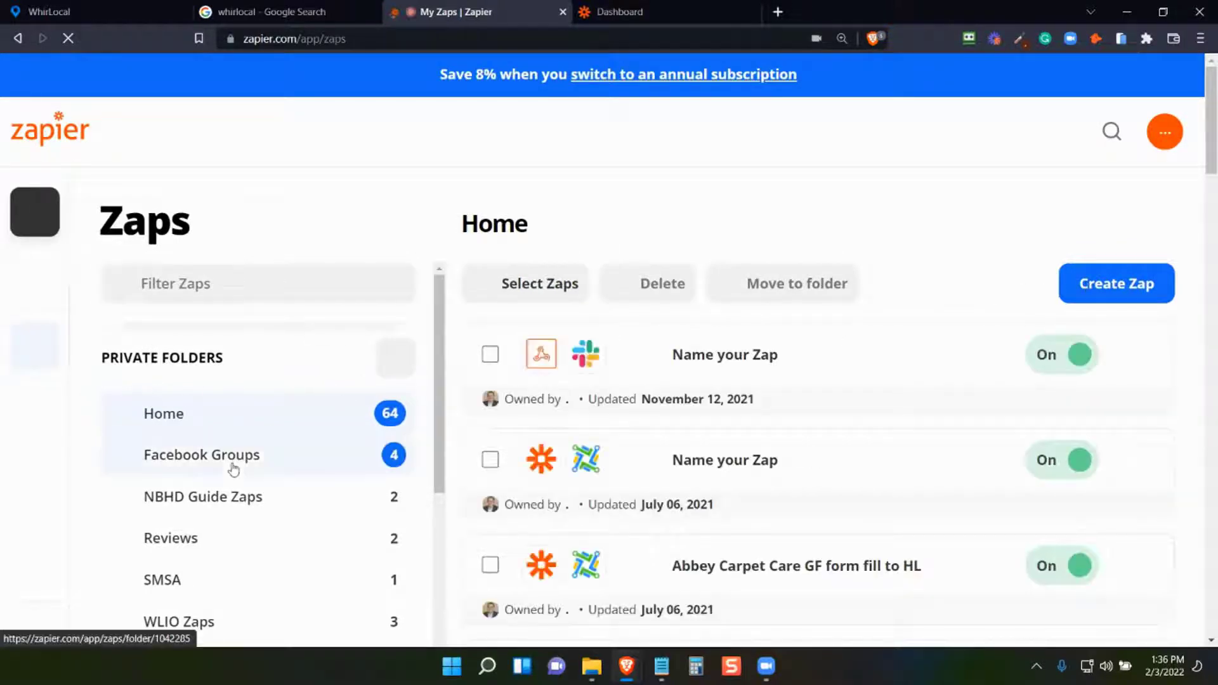
left_click(170, 539)
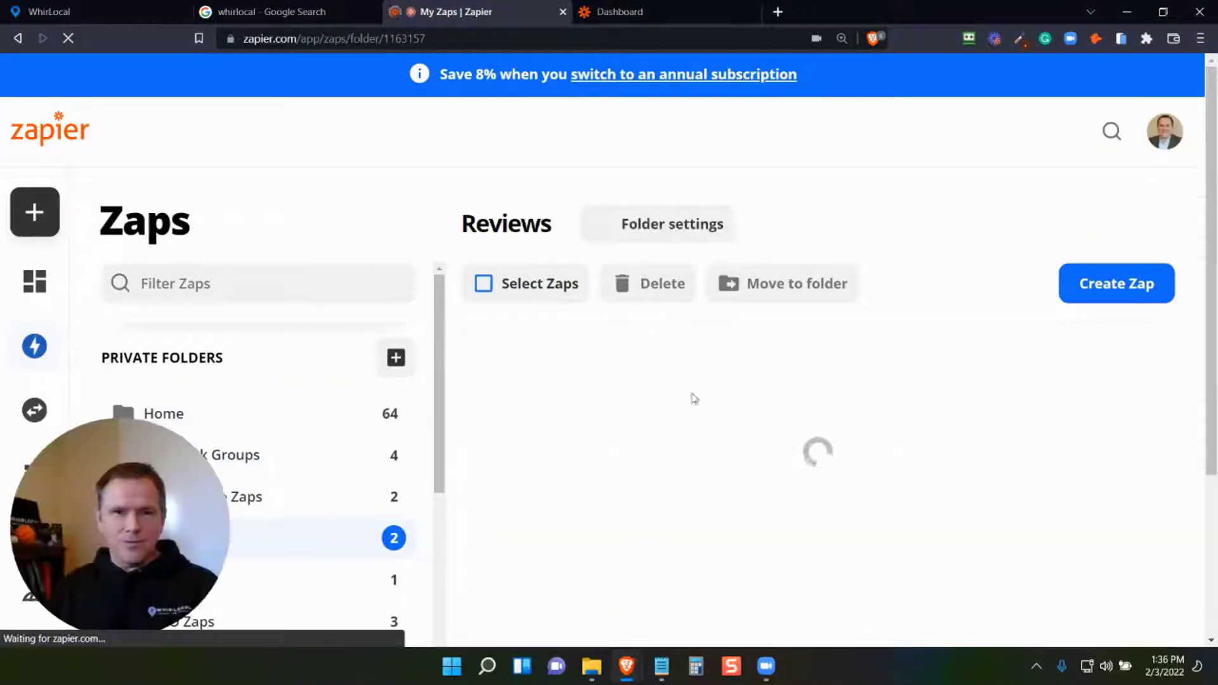
left_click(1128, 279)
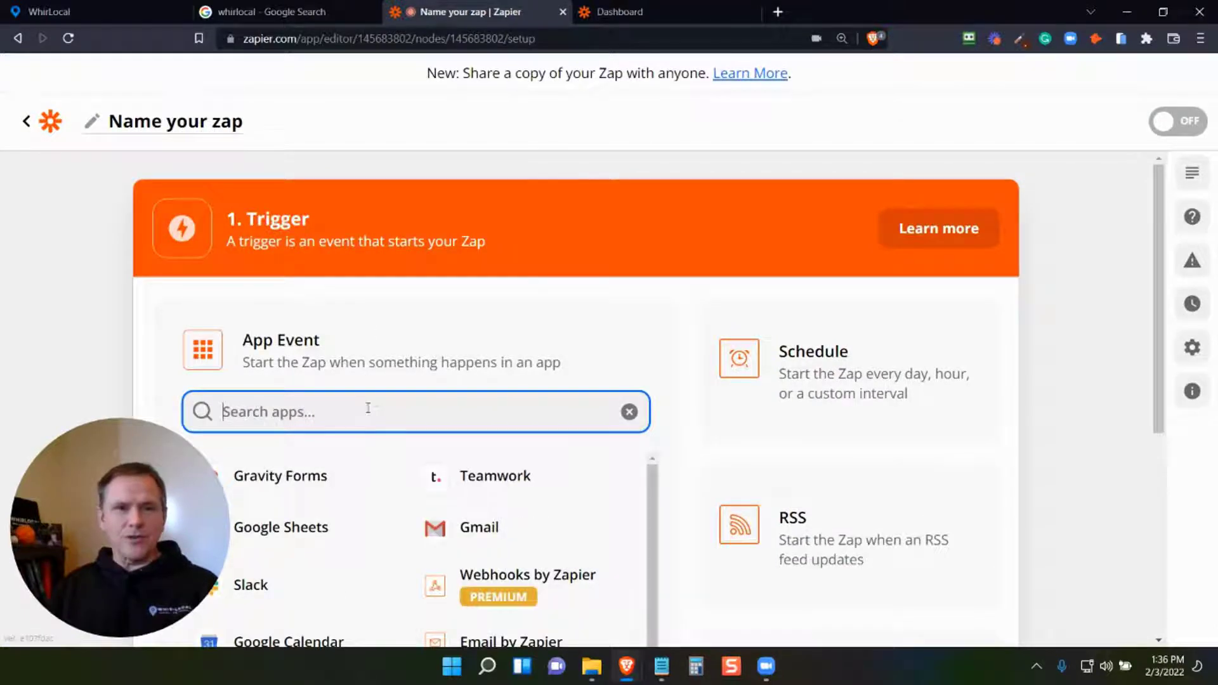
Step: Find Google My Business by searching for "google my bu" and choose it as the trigger app
type("google my")
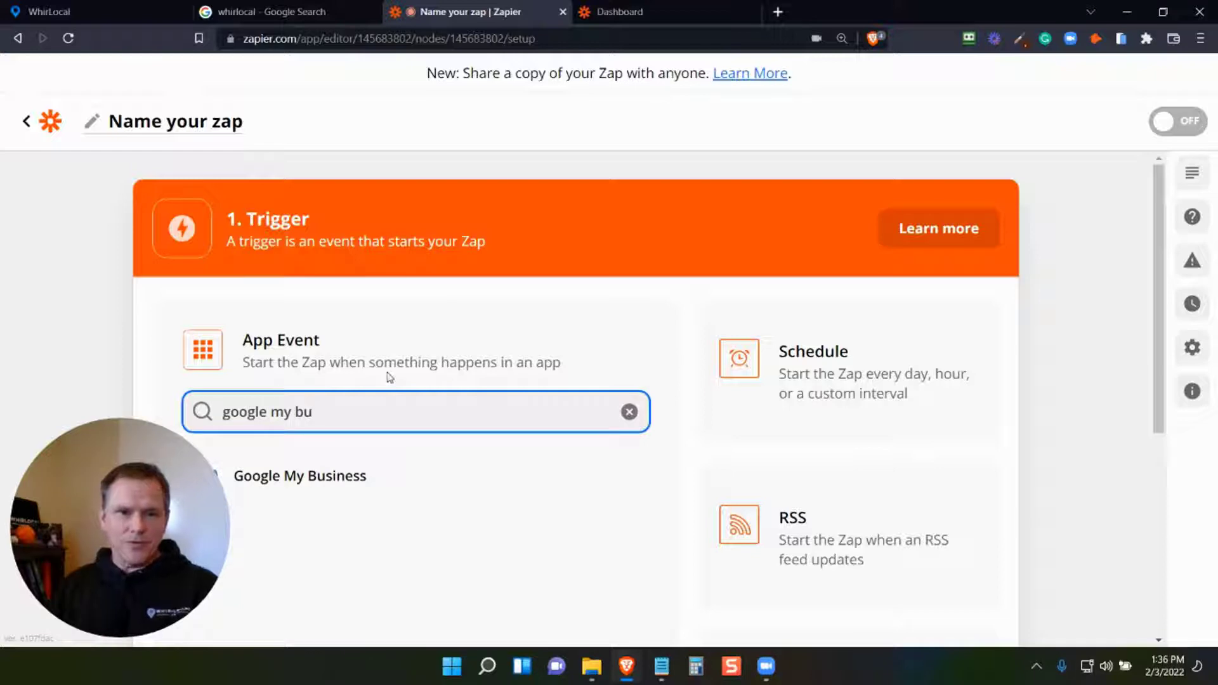
type(" bu")
left_click(317, 476)
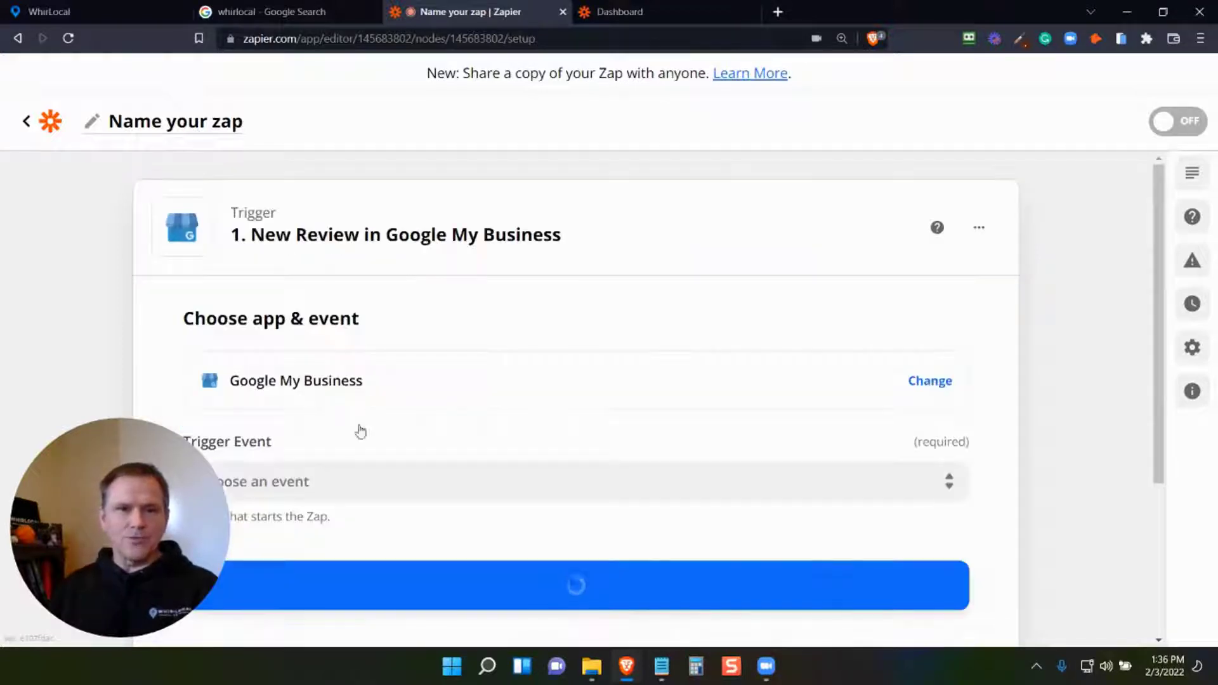
Step: Set the trigger event to New Review and continue to the account selection
mouse_move(90, 471)
left_mouse_down()
mouse_move(90, 449)
mouse_move(88, 494)
left_mouse_up()
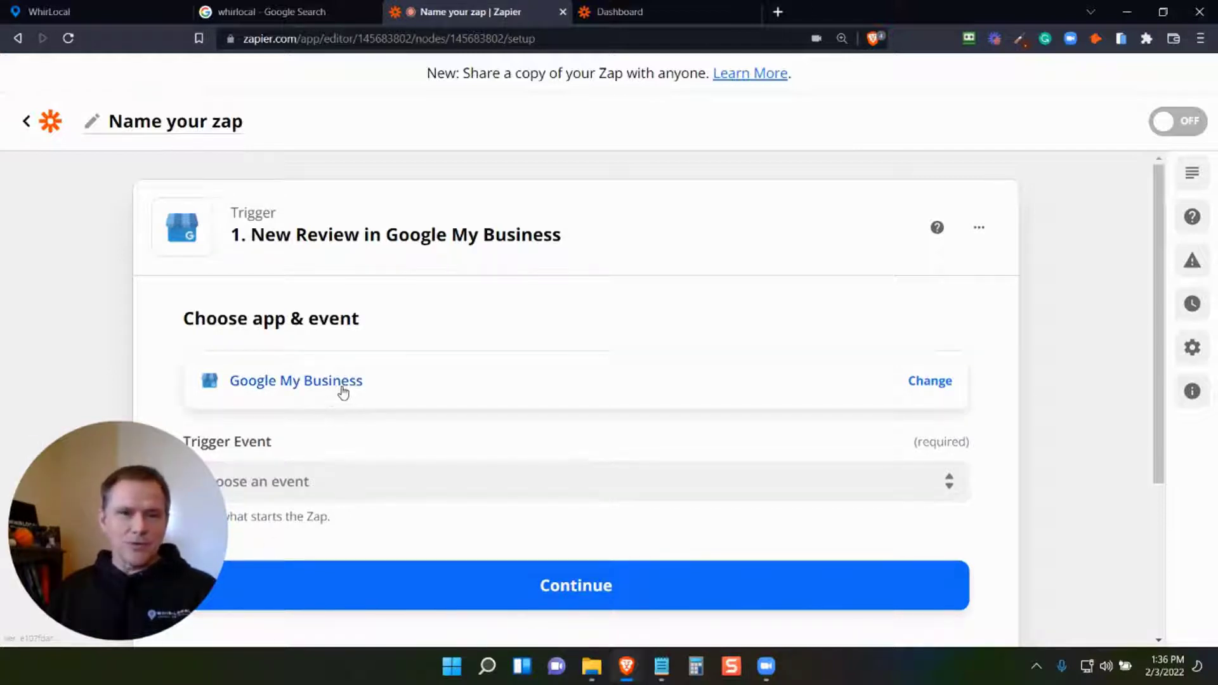
left_click(356, 481)
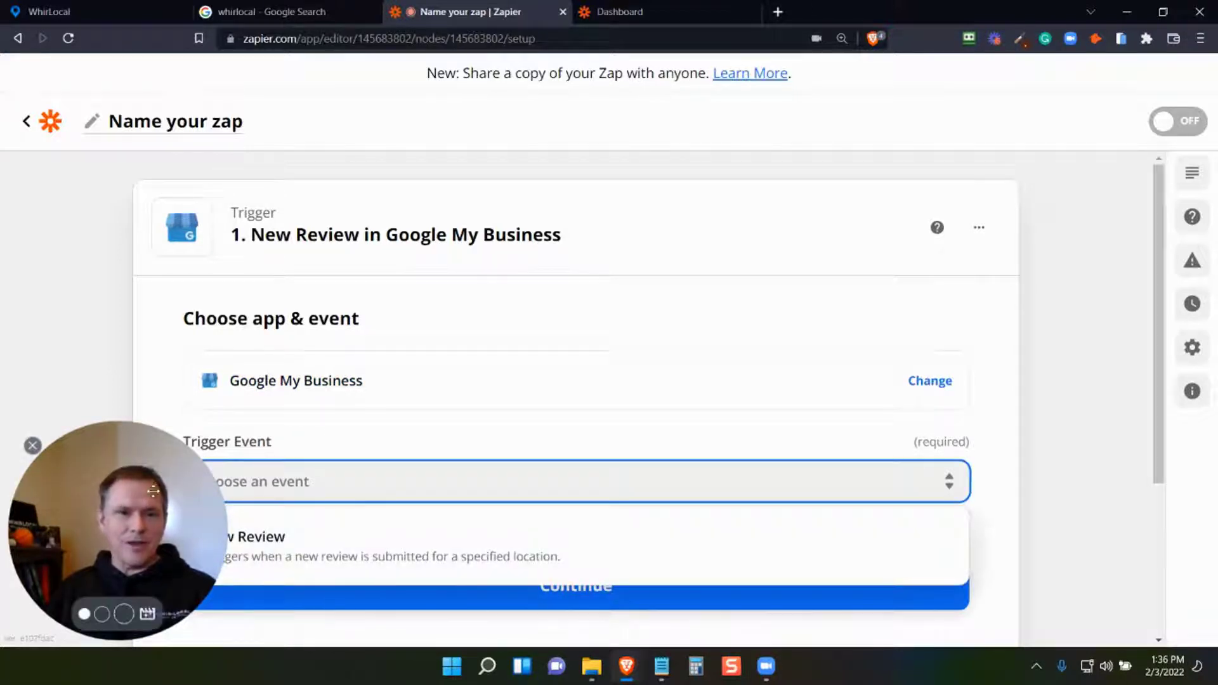
left_click_drag(114, 530, 114, 352)
left_click(294, 499)
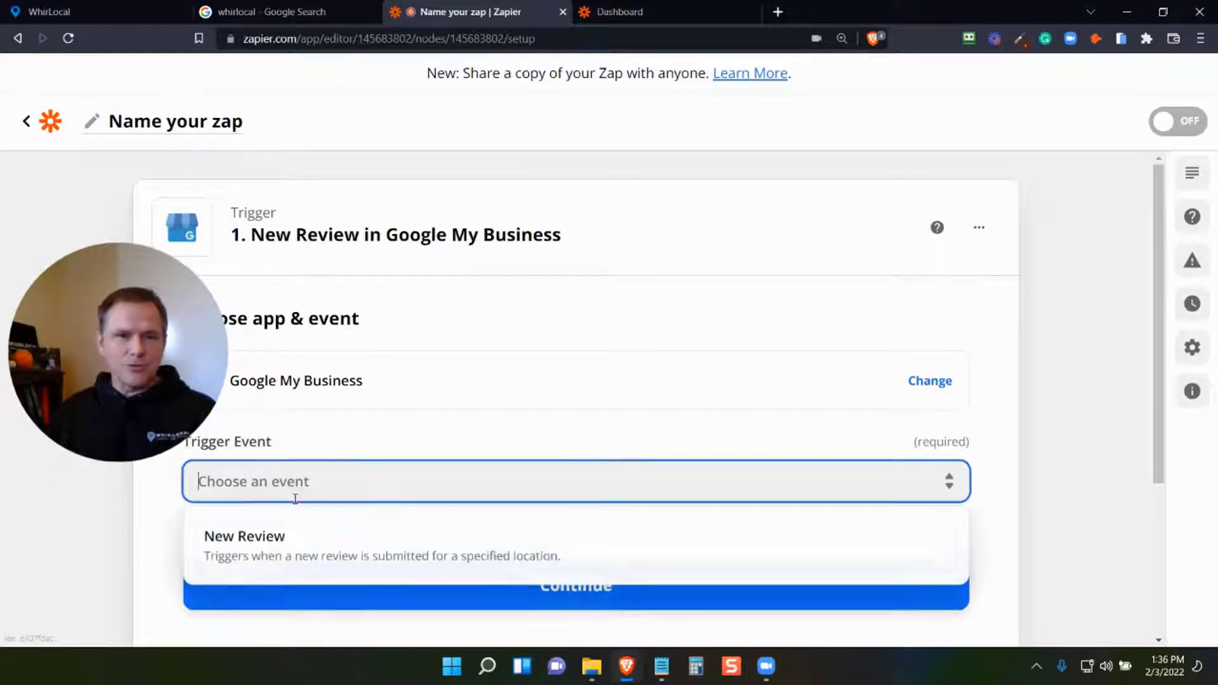
left_click(297, 552)
left_click(439, 582)
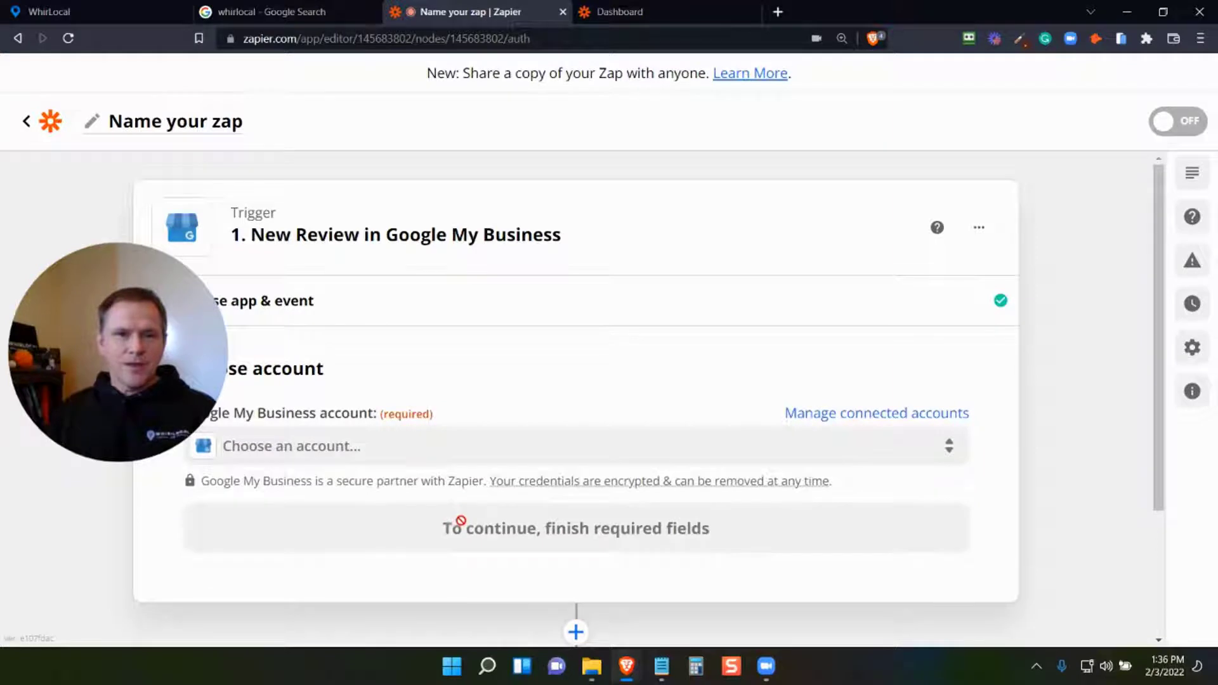
Step: Select the connected Google My Business account for the trigger and continue to the trigger setup
left_click(324, 449)
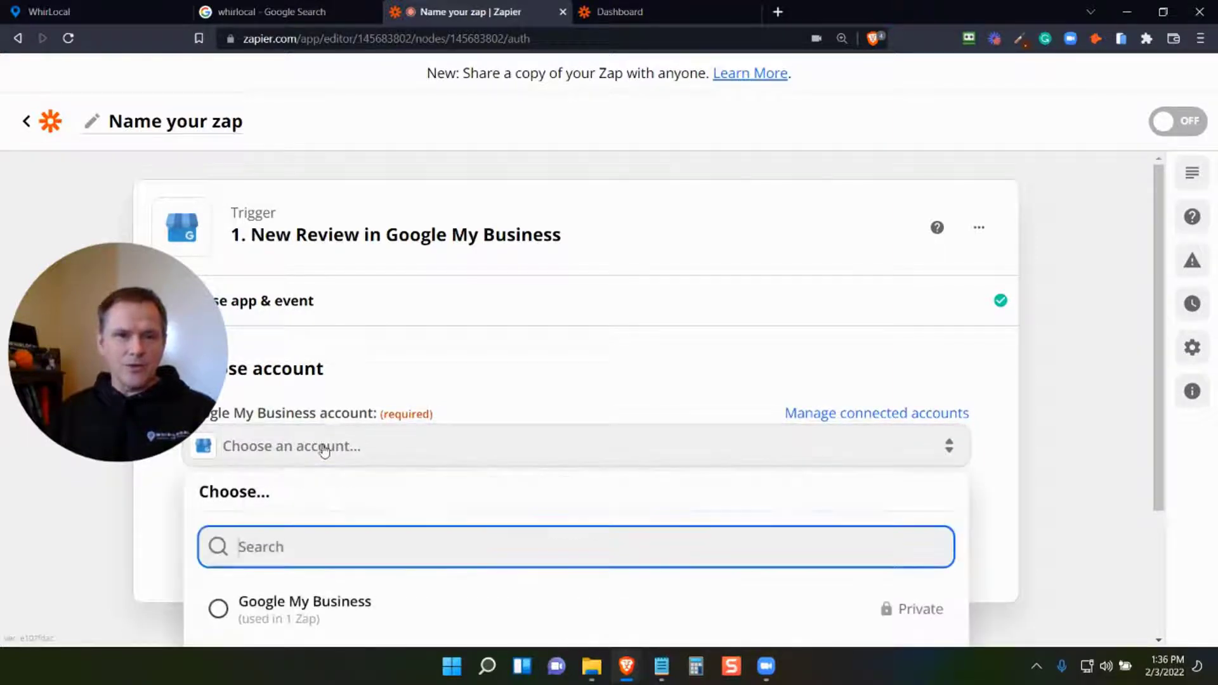
left_click(314, 608)
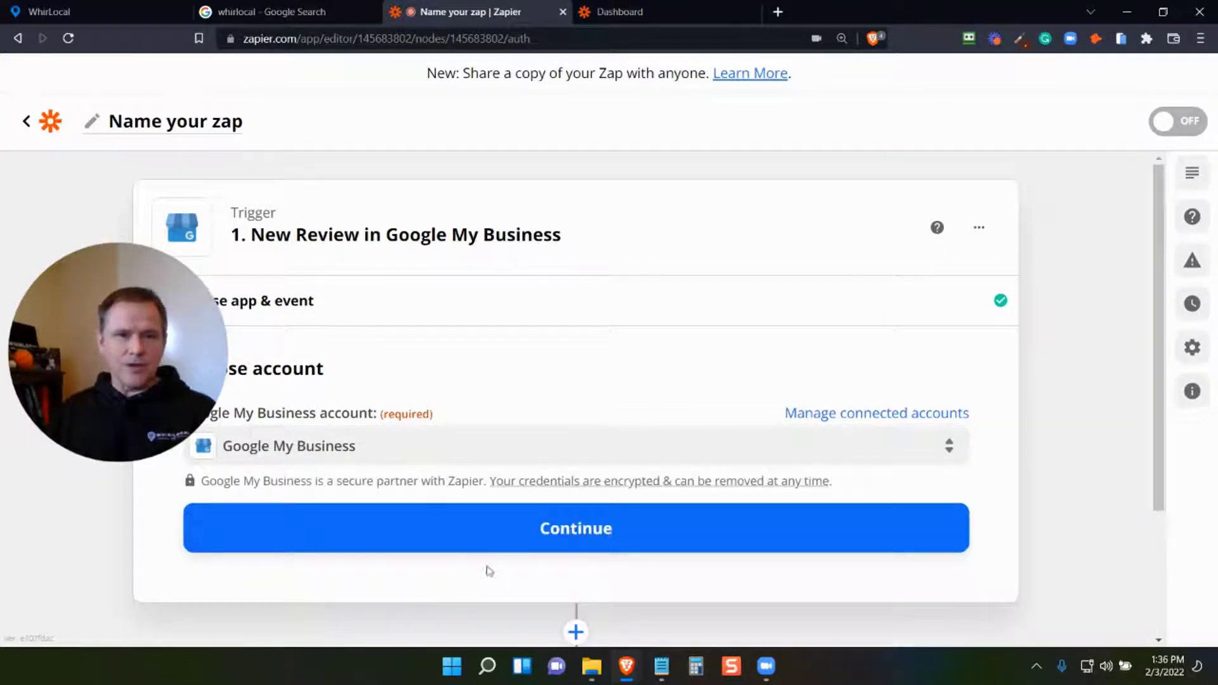
left_click_drag(202, 414, 201, 347)
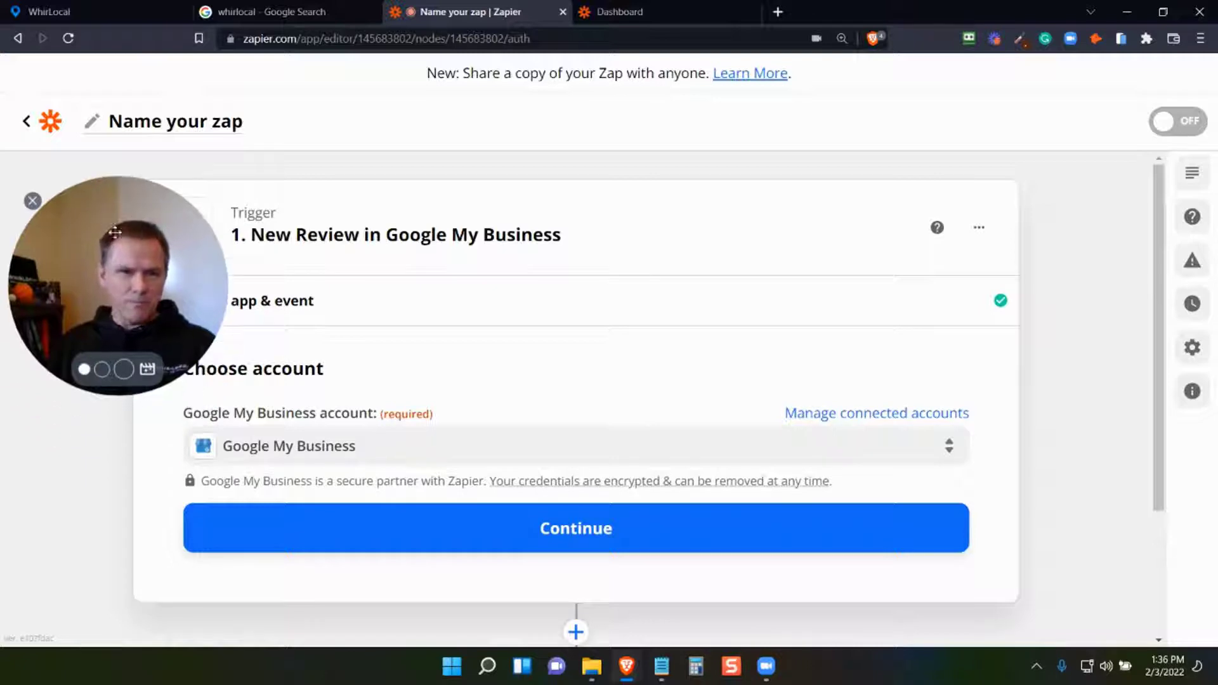
left_click(521, 531)
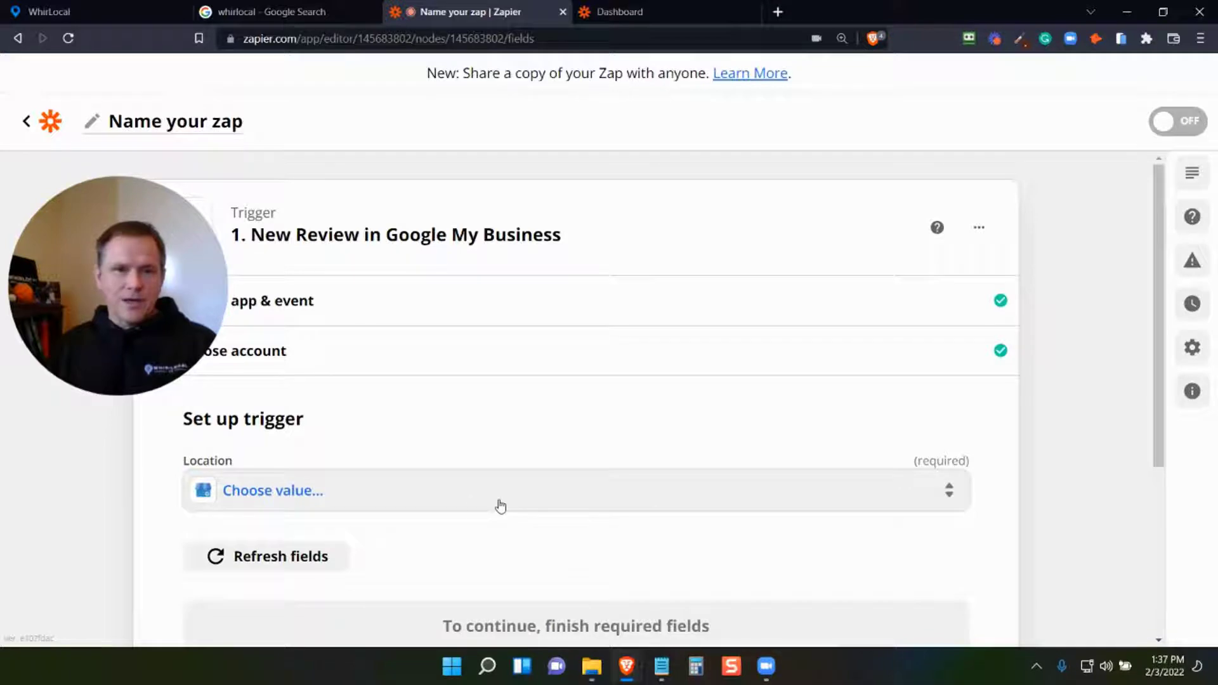
Step: Set the trigger location to "WhirLocal, A Division Of Third River Marketing" and continue to the trigger test
left_click(429, 498)
scroll(544, 533, "down", 5)
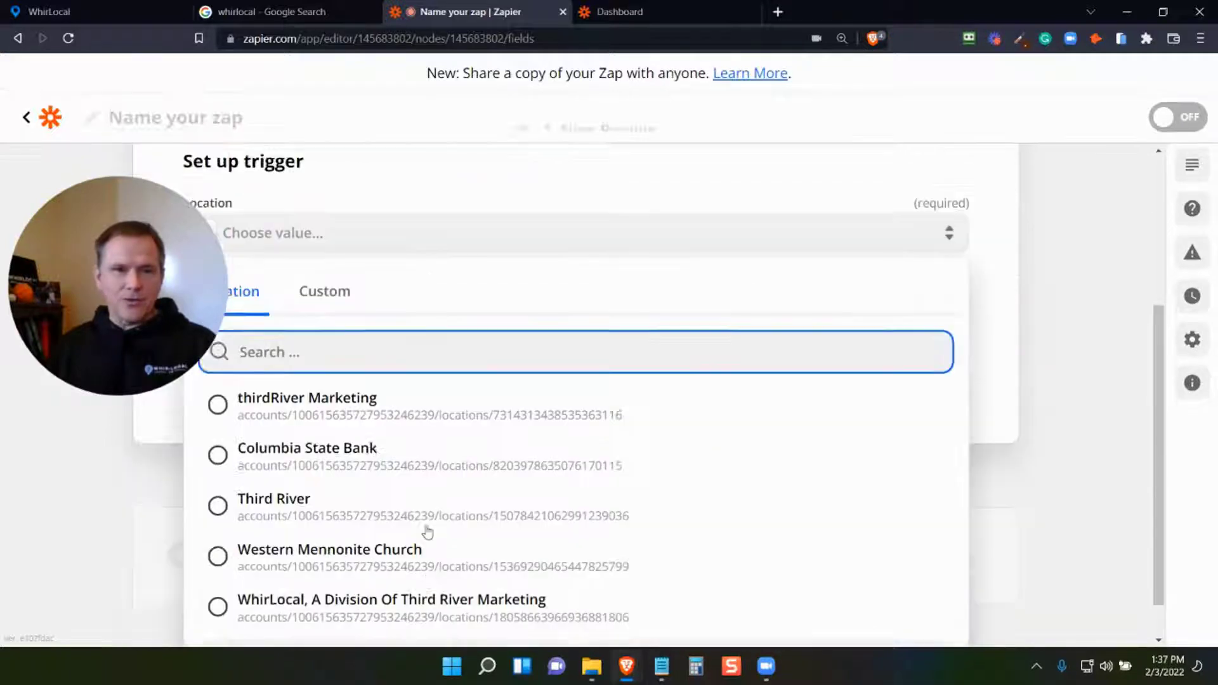
left_click(233, 557)
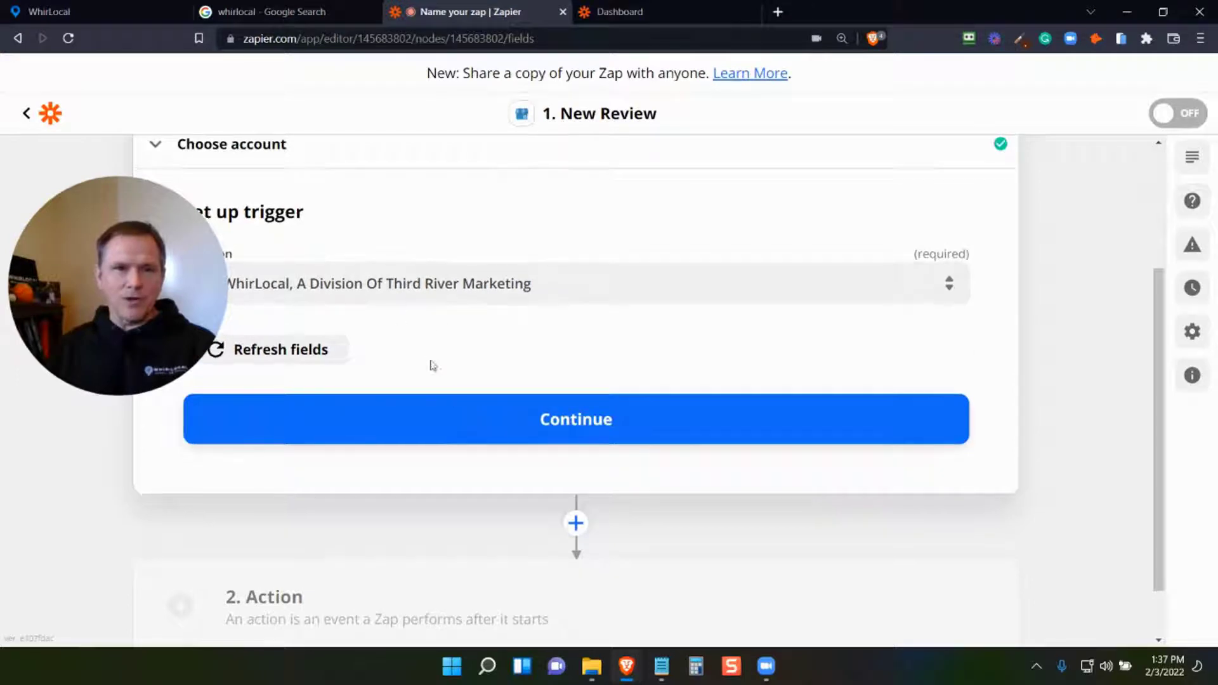
left_click(522, 420)
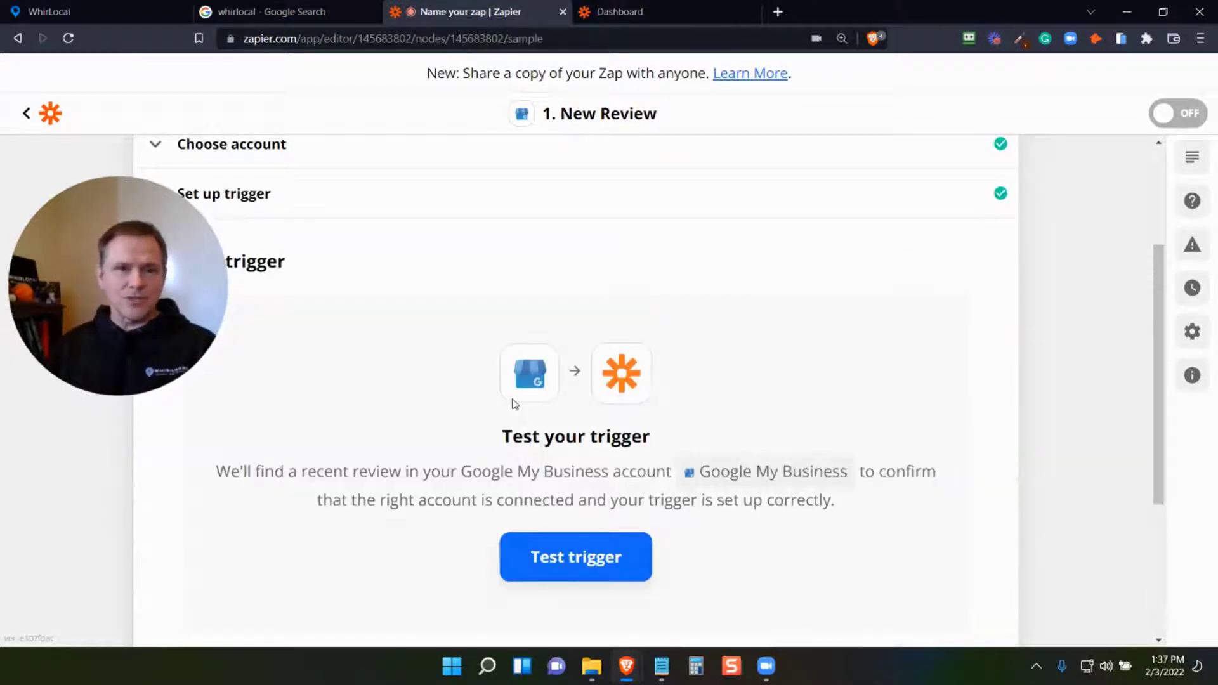
Step: Test the trigger and compare the sample review with the reviews on the WhirLocal dashboard and the Google listing
left_click(583, 562)
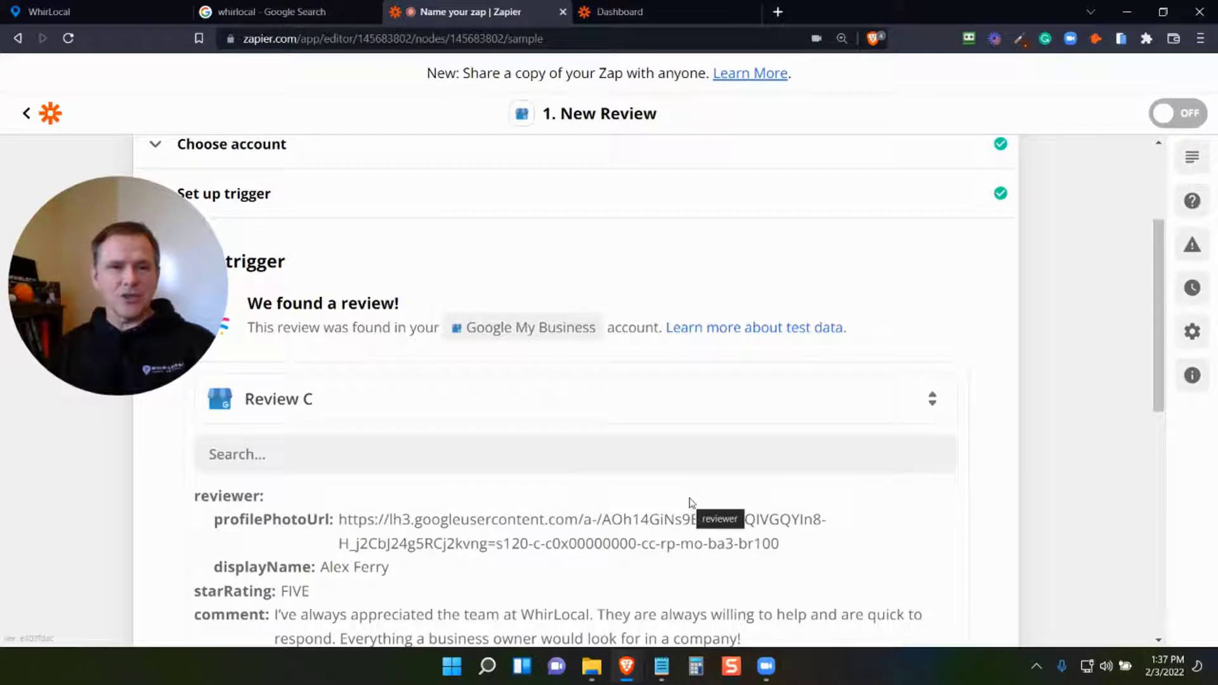
scroll(764, 538, "down", 3)
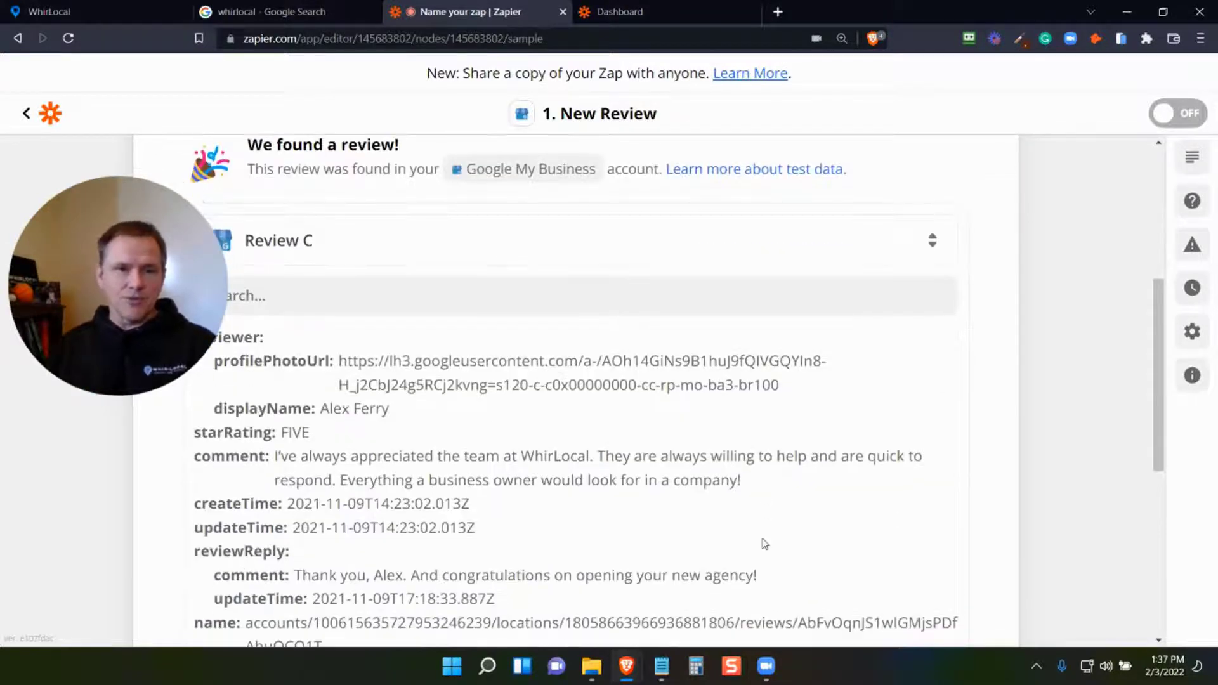
left_click(114, 11)
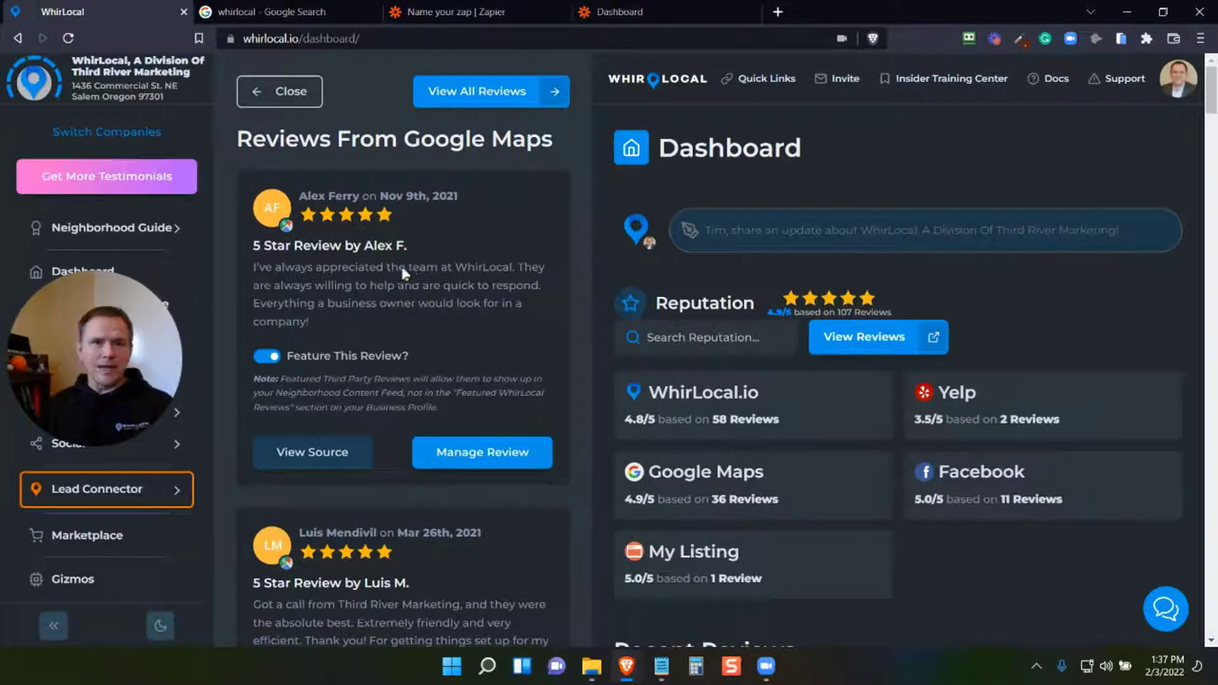
left_click(269, 12)
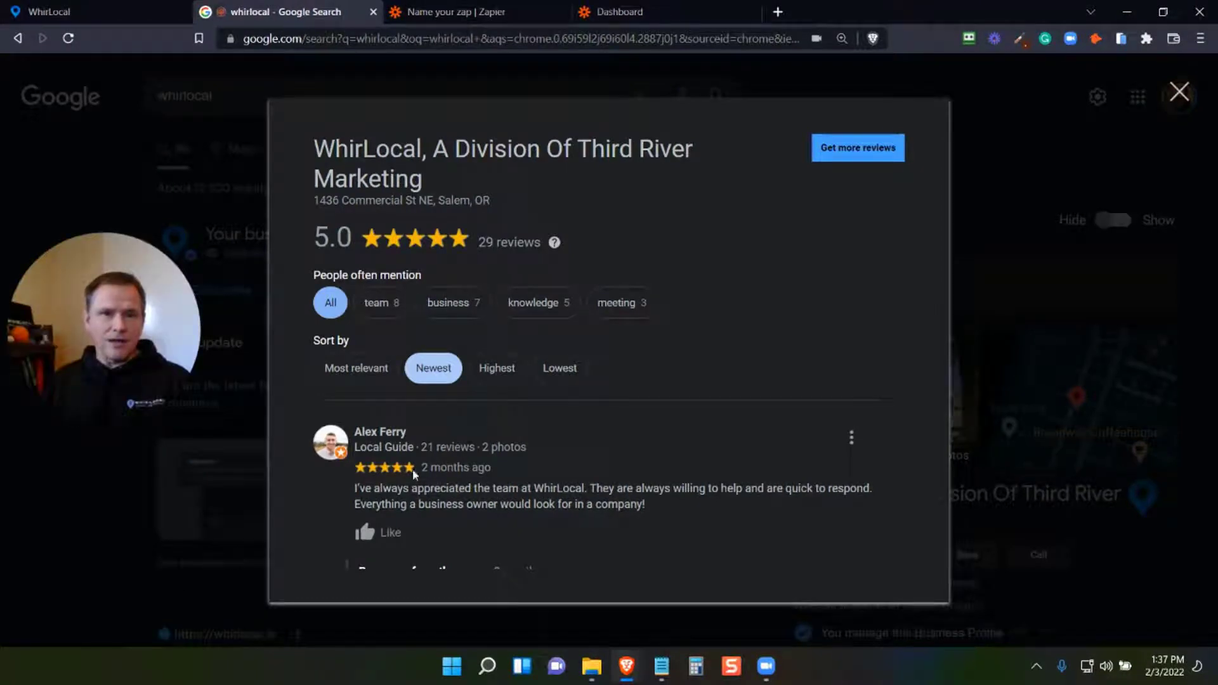
left_click(454, 13)
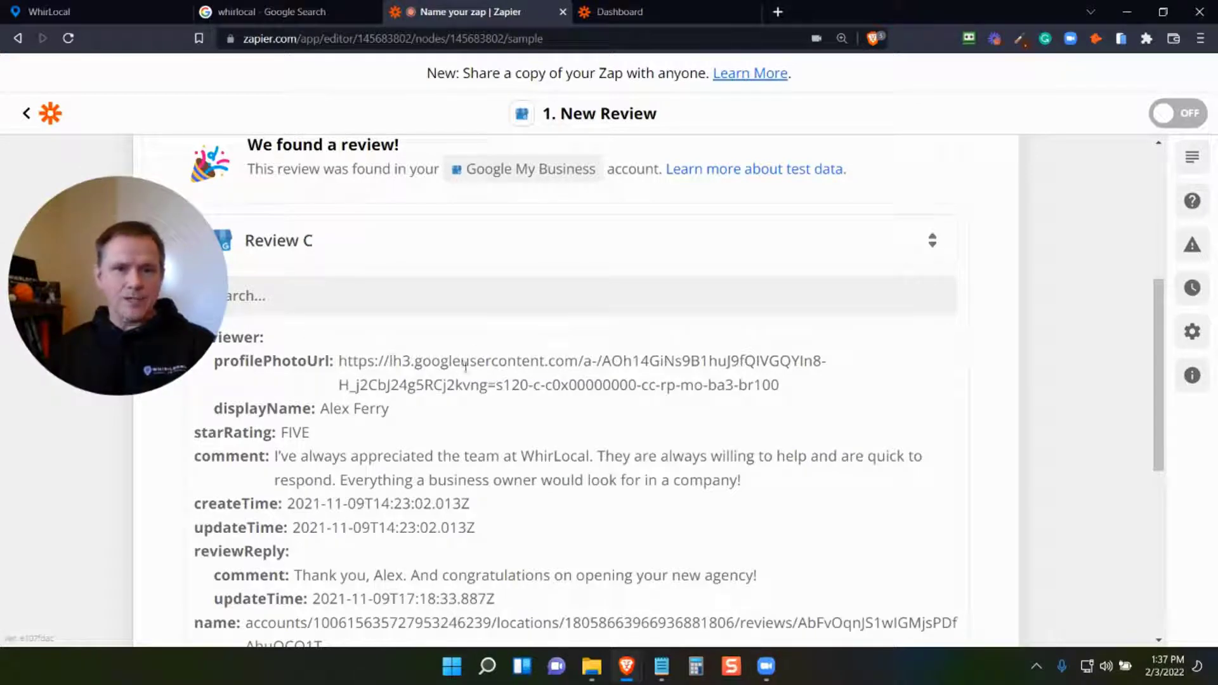
Step: Name the Zap "New Google Review --> Share On Facebook"
scroll(477, 345, "up", 6)
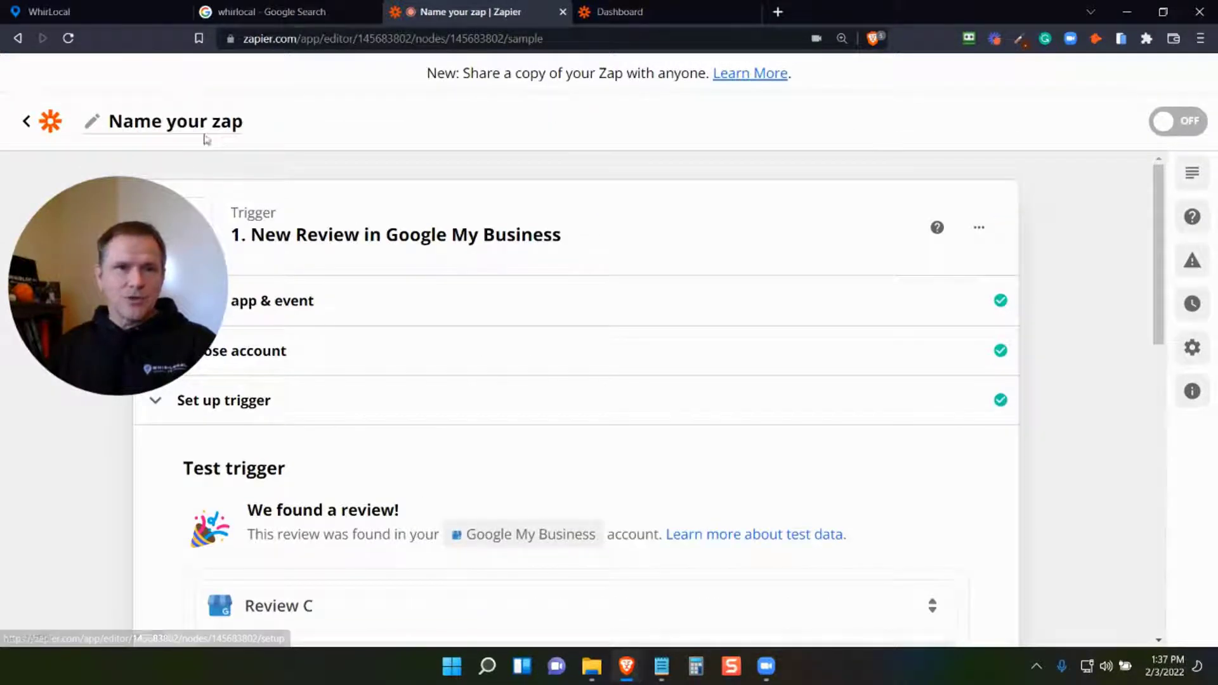
left_click(200, 123)
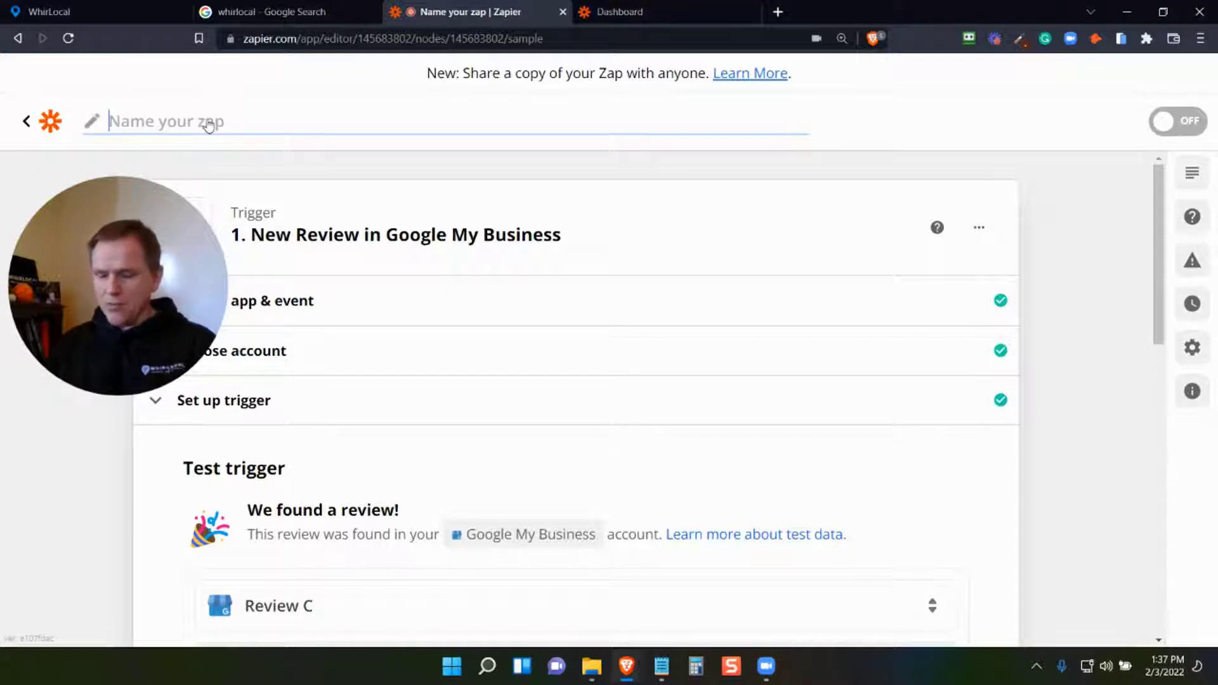
type("New G")
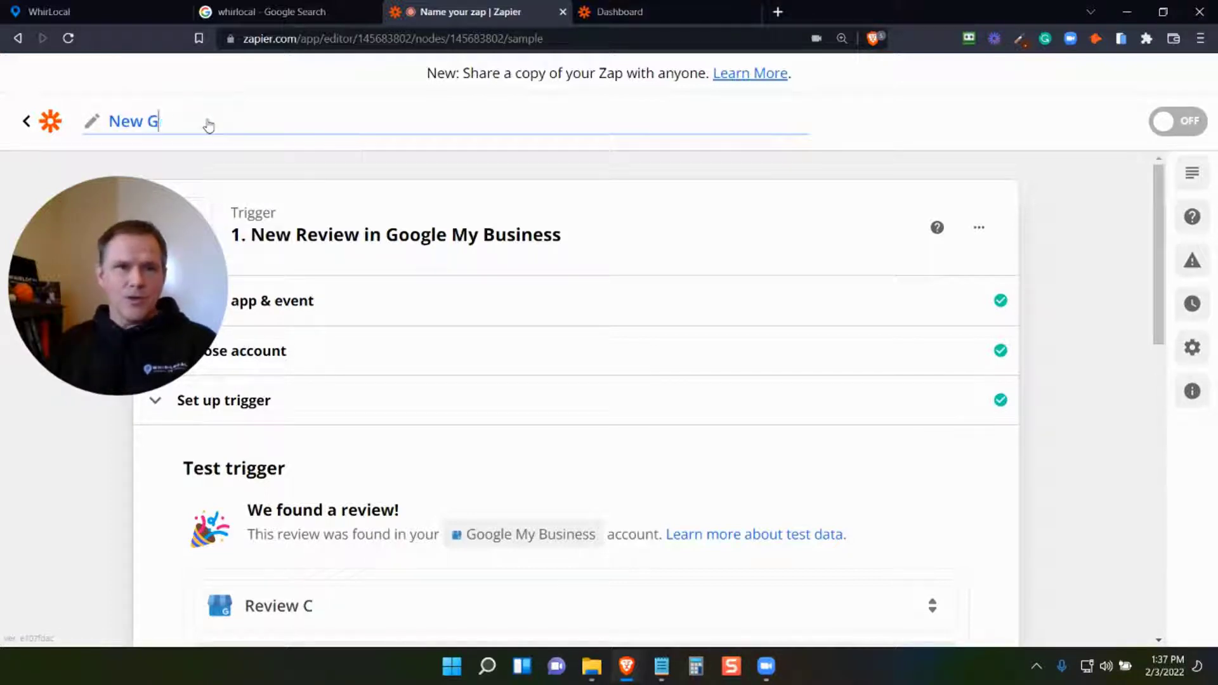
type("oogle Review -->")
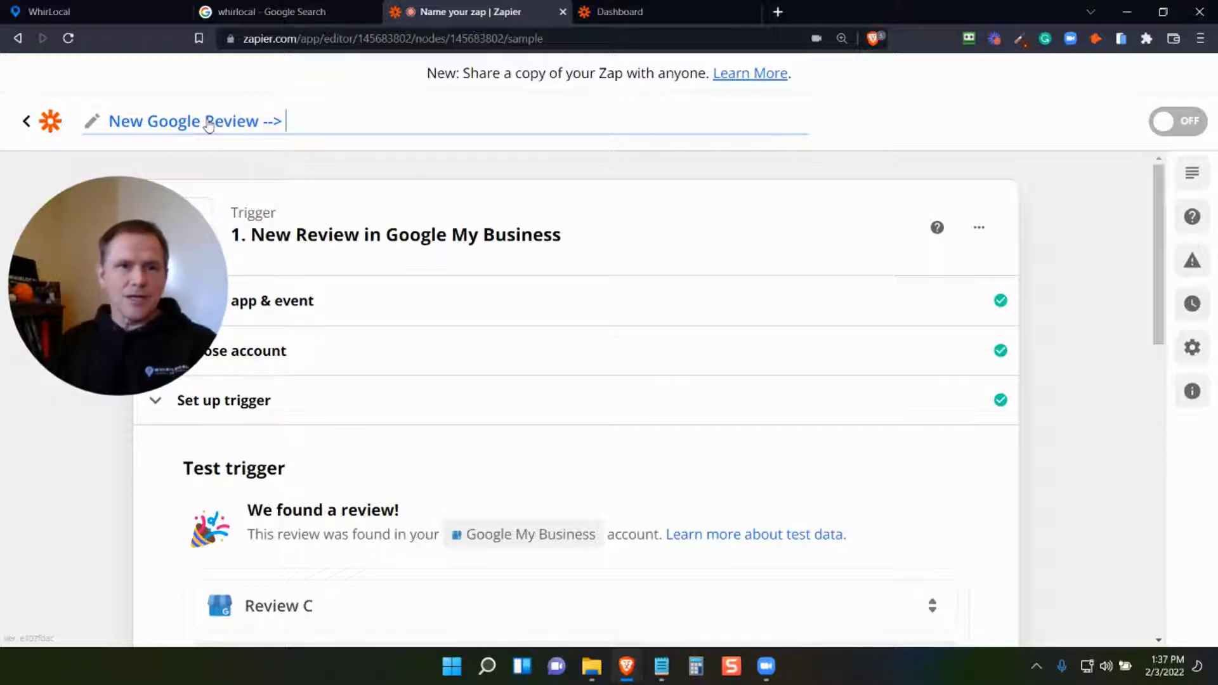
type(" Share On Facebook")
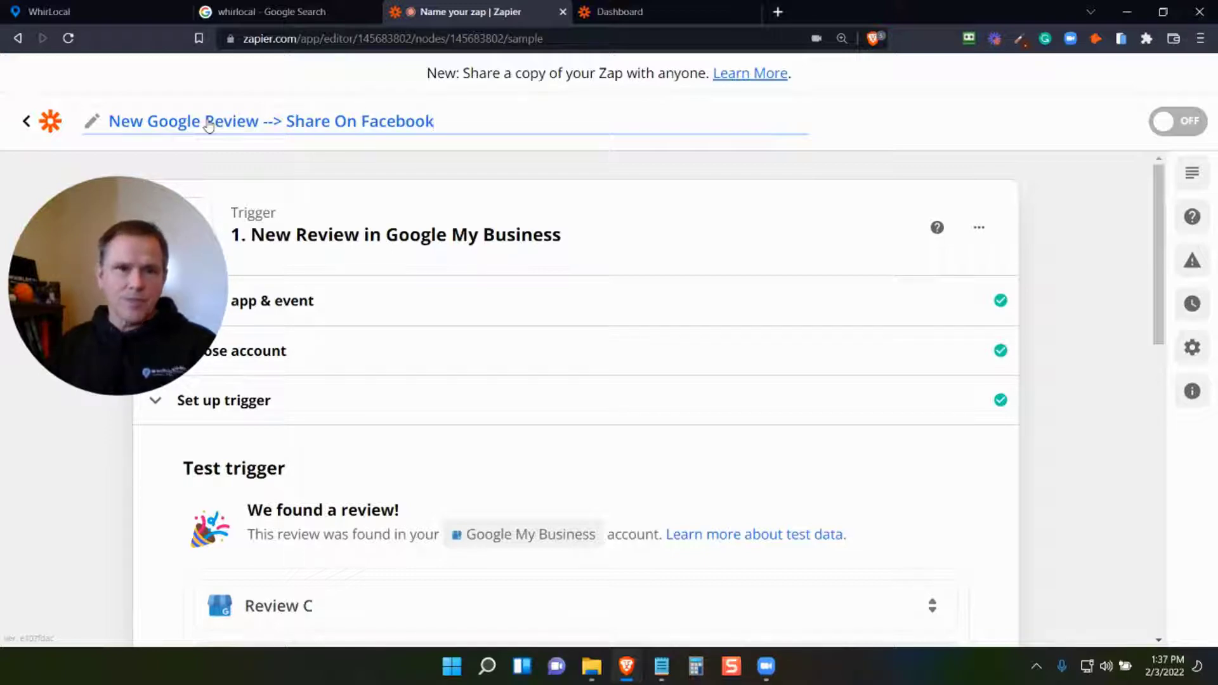
Step: Continue past the trigger test and add Facebook Pages as the action app, searching for "facebook"
scroll(478, 323, "down", 6)
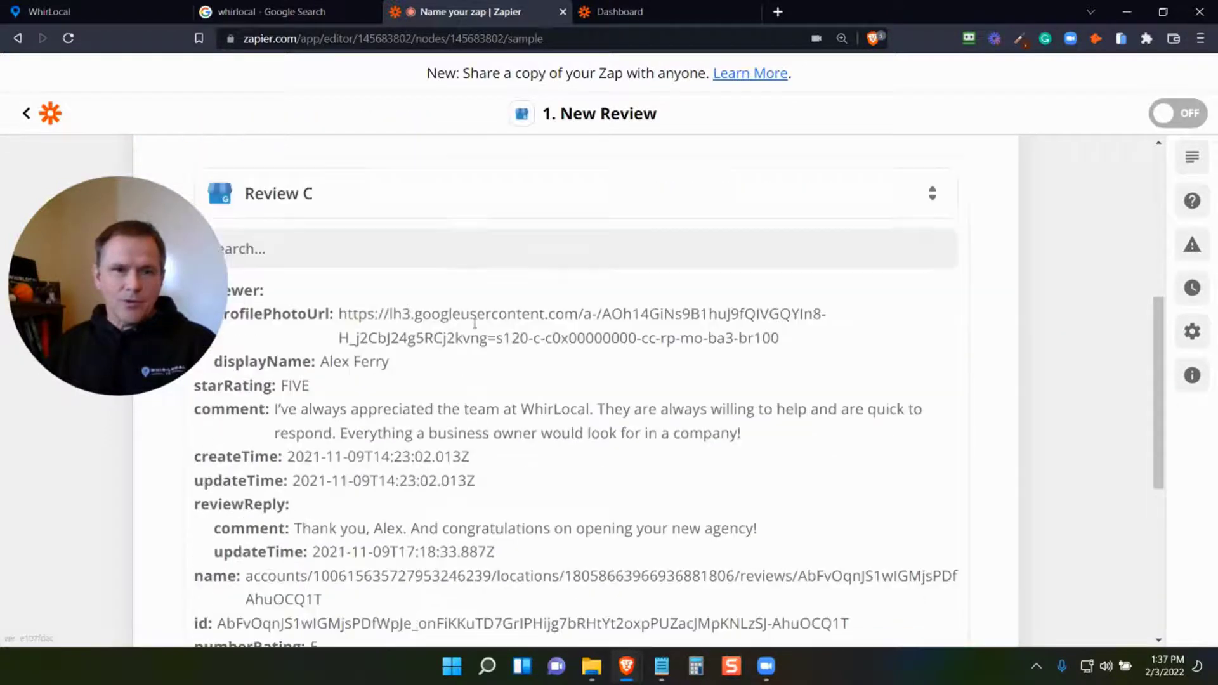
scroll(475, 323, "down", 4)
left_click(506, 497)
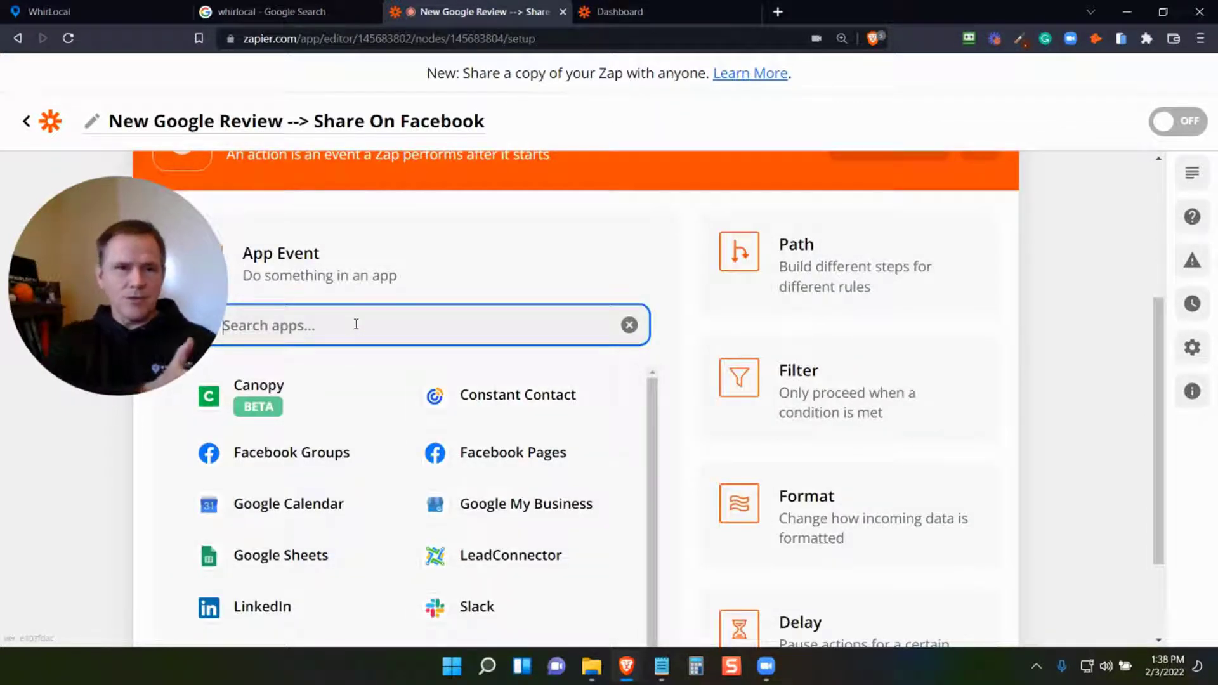
type("facebook")
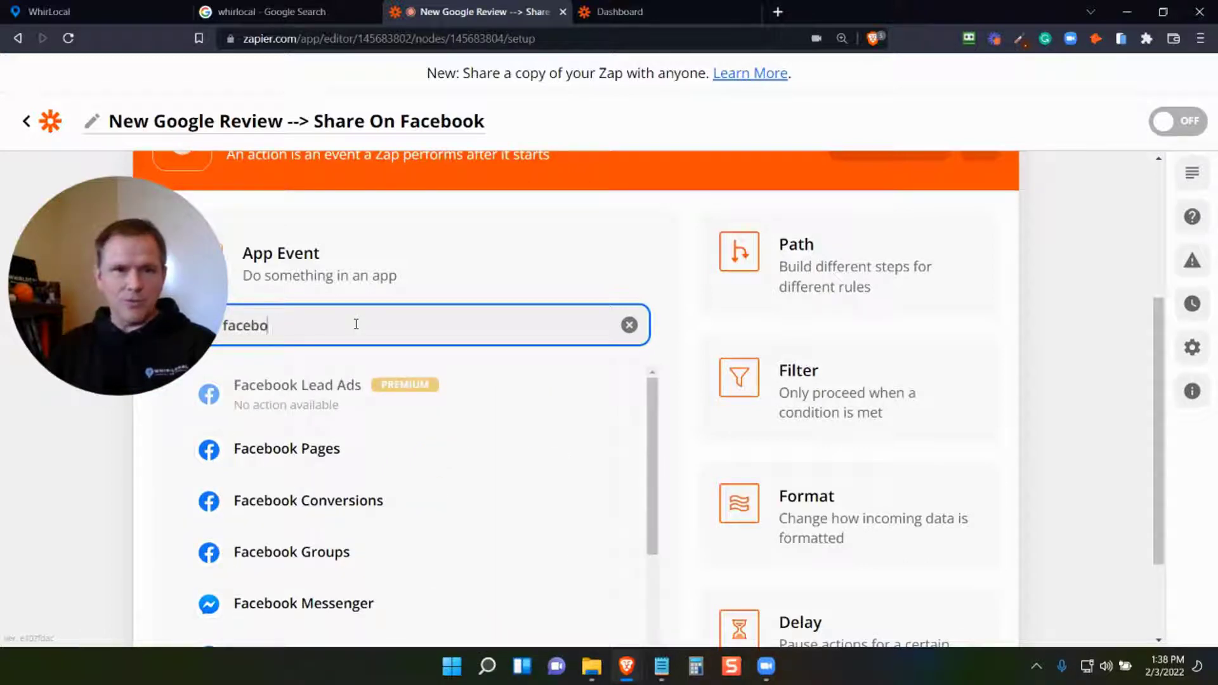
left_click(315, 448)
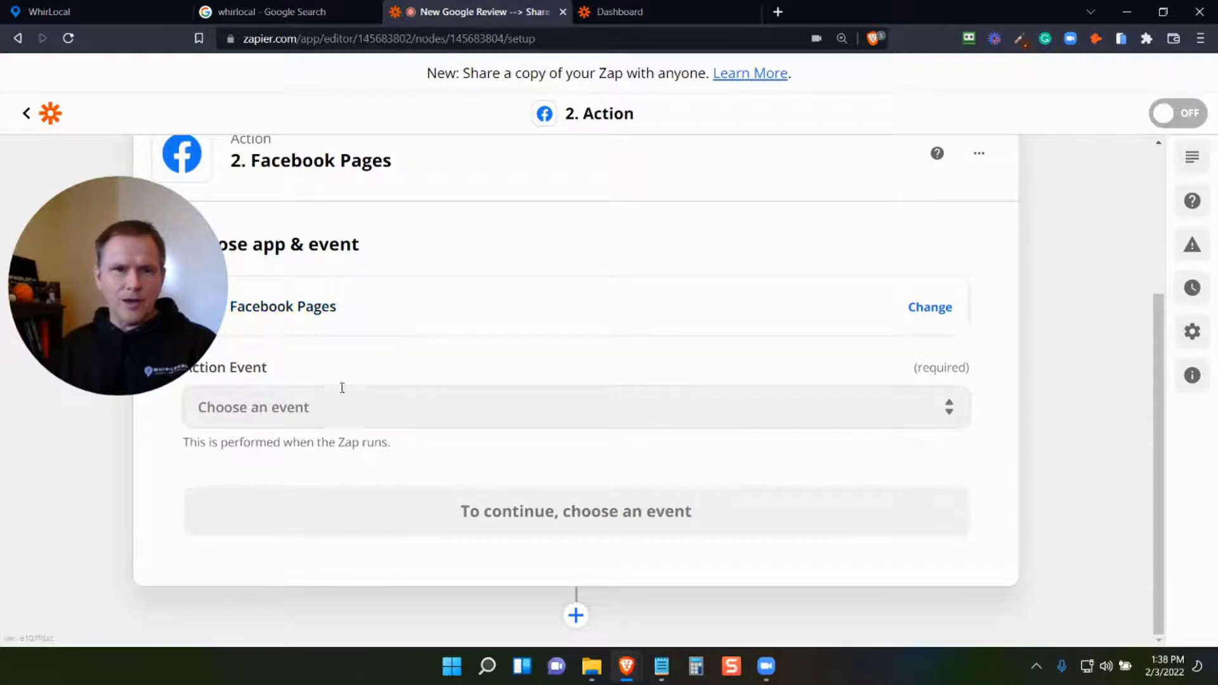
left_click(359, 314)
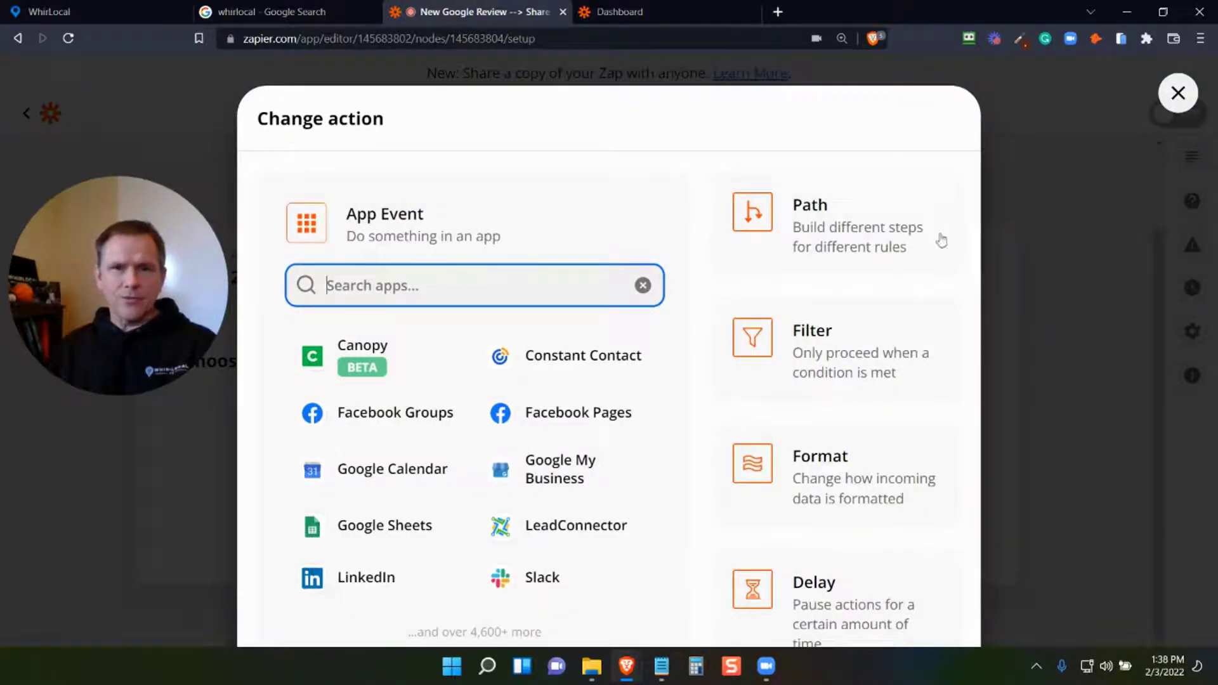
left_click(1178, 92)
left_click_drag(168, 271, 85, 326)
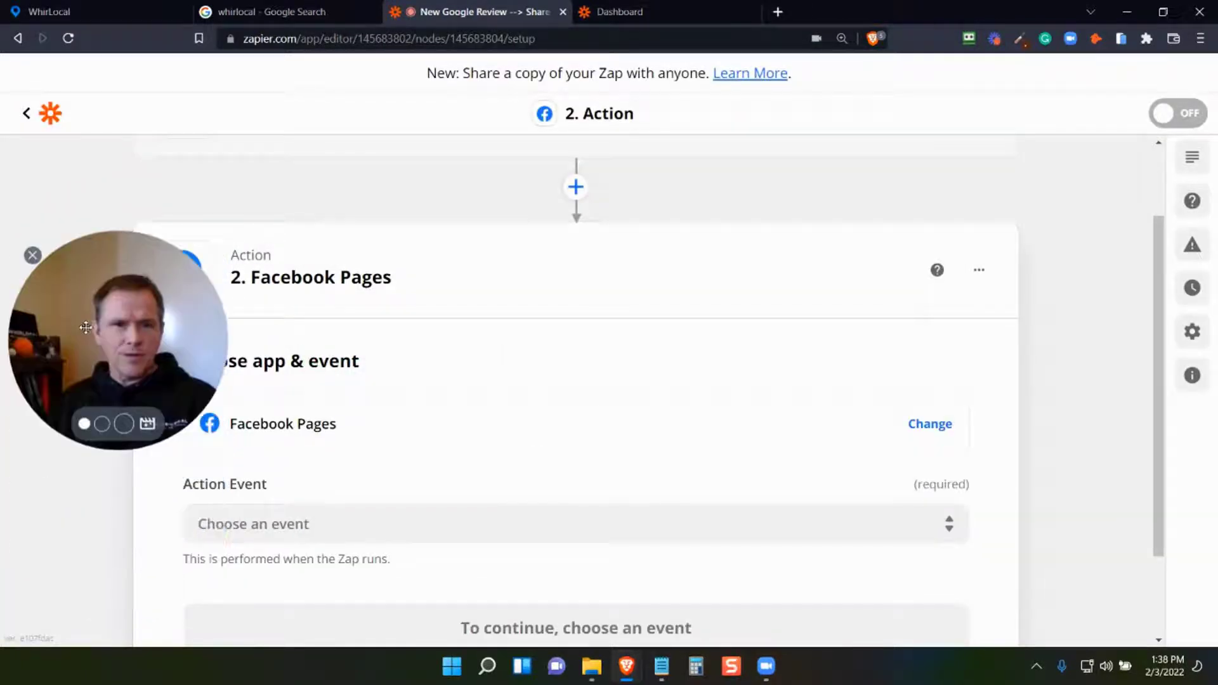
Step: Set the action event to Create Page Post and continue to the account selection
left_click(292, 524)
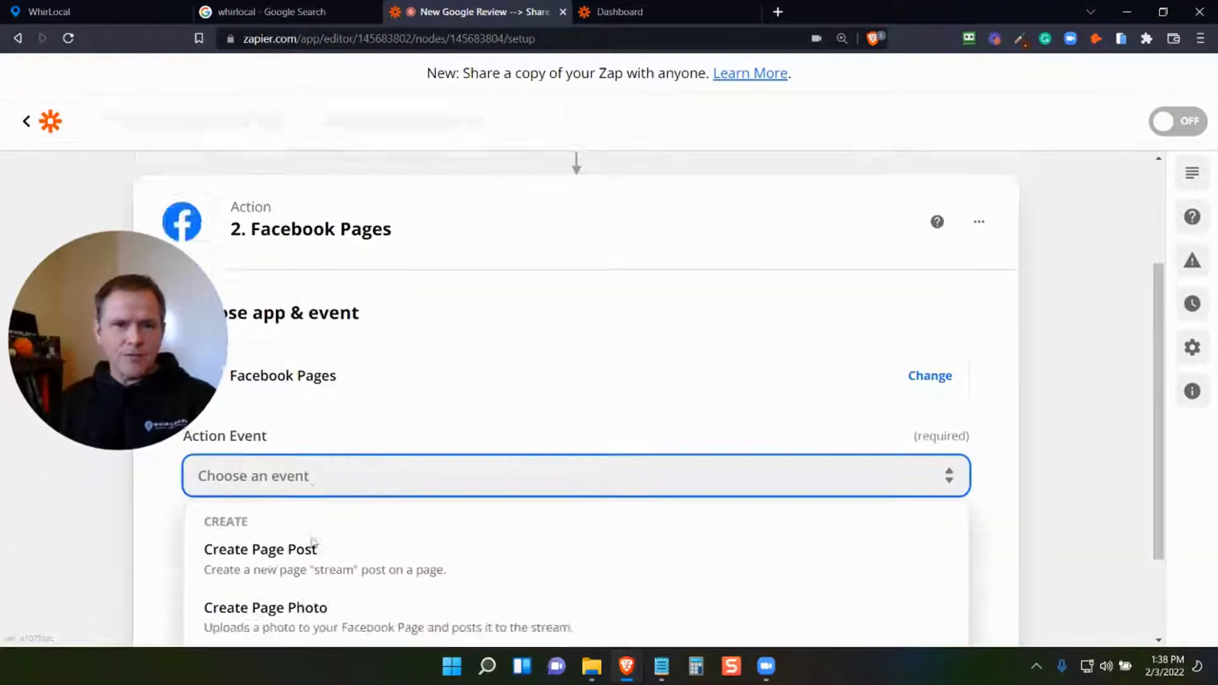
left_click(272, 427)
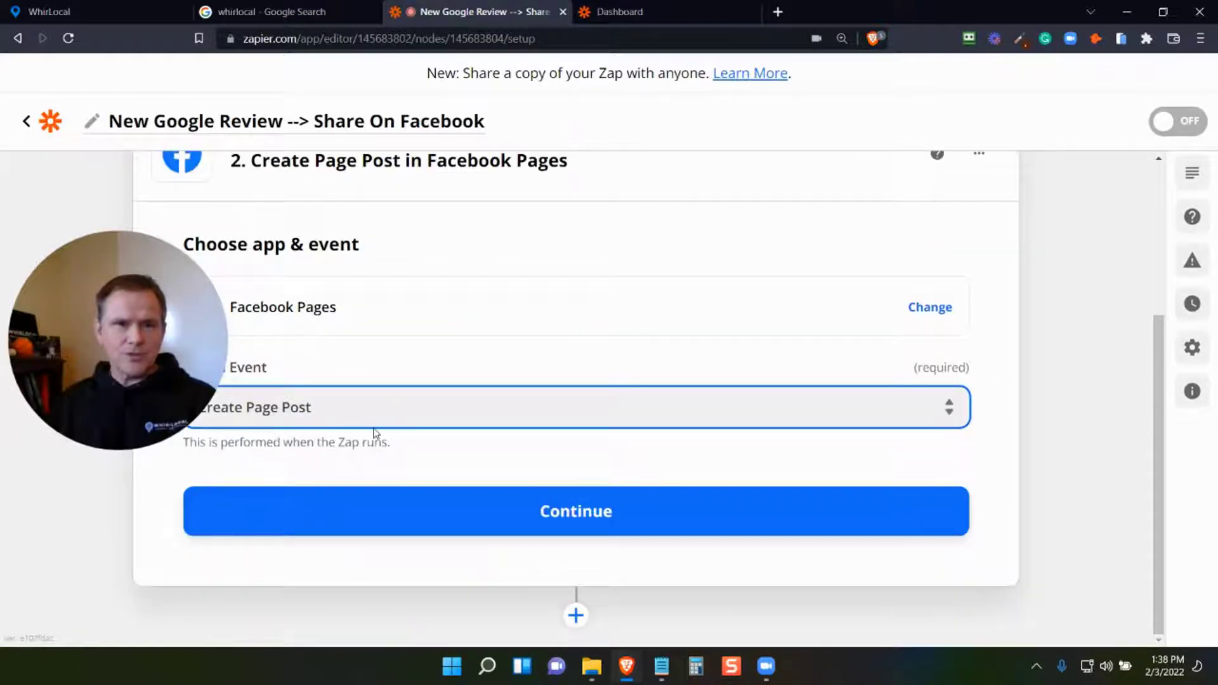
left_click(533, 517)
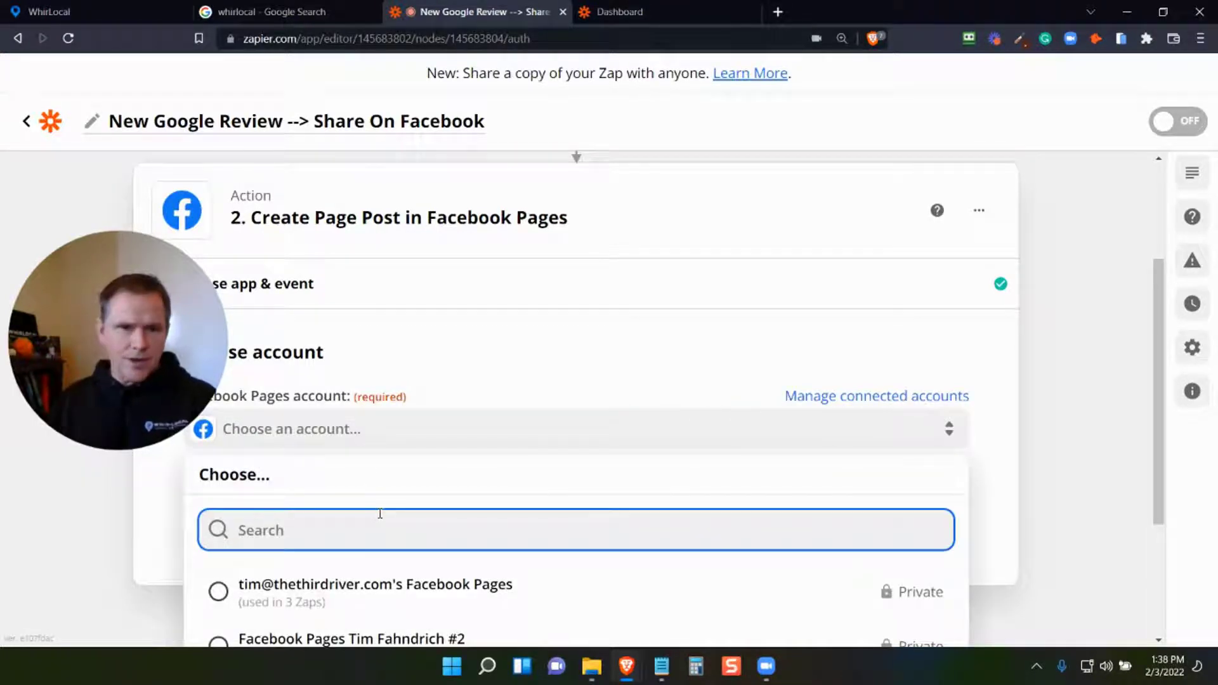
Step: Select the connected Facebook Pages account marked #2 and continue to the action setup
scroll(380, 514, "down", 1)
left_click(218, 567)
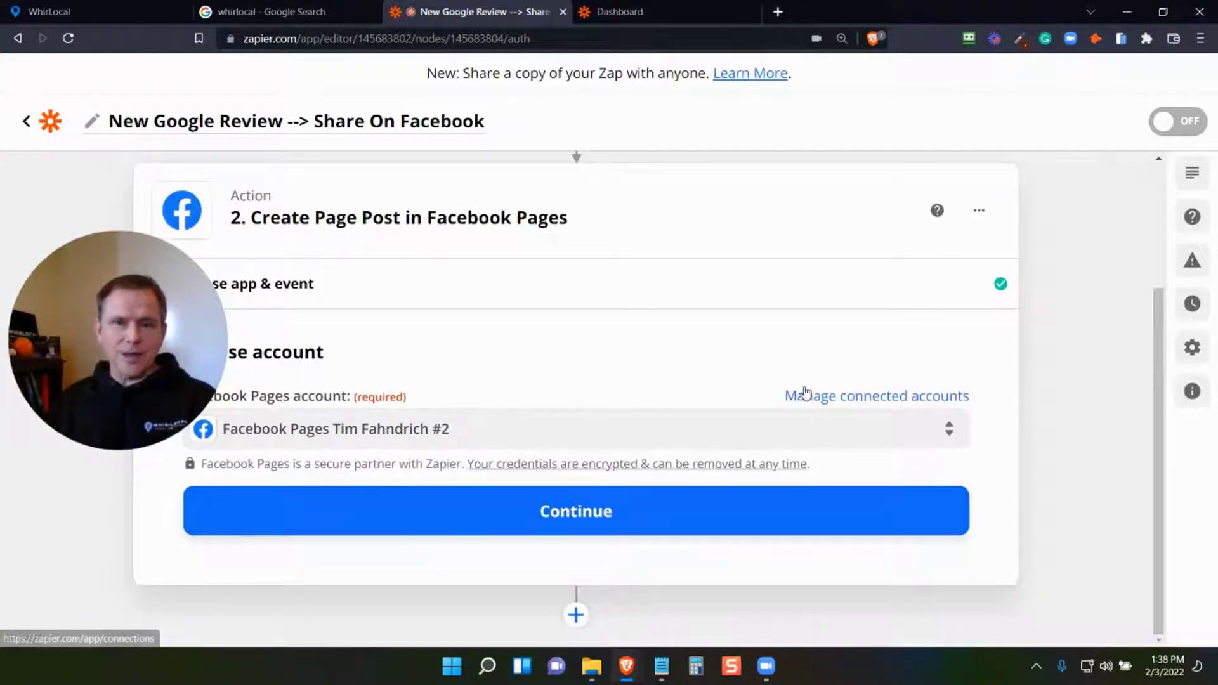
left_click(494, 508)
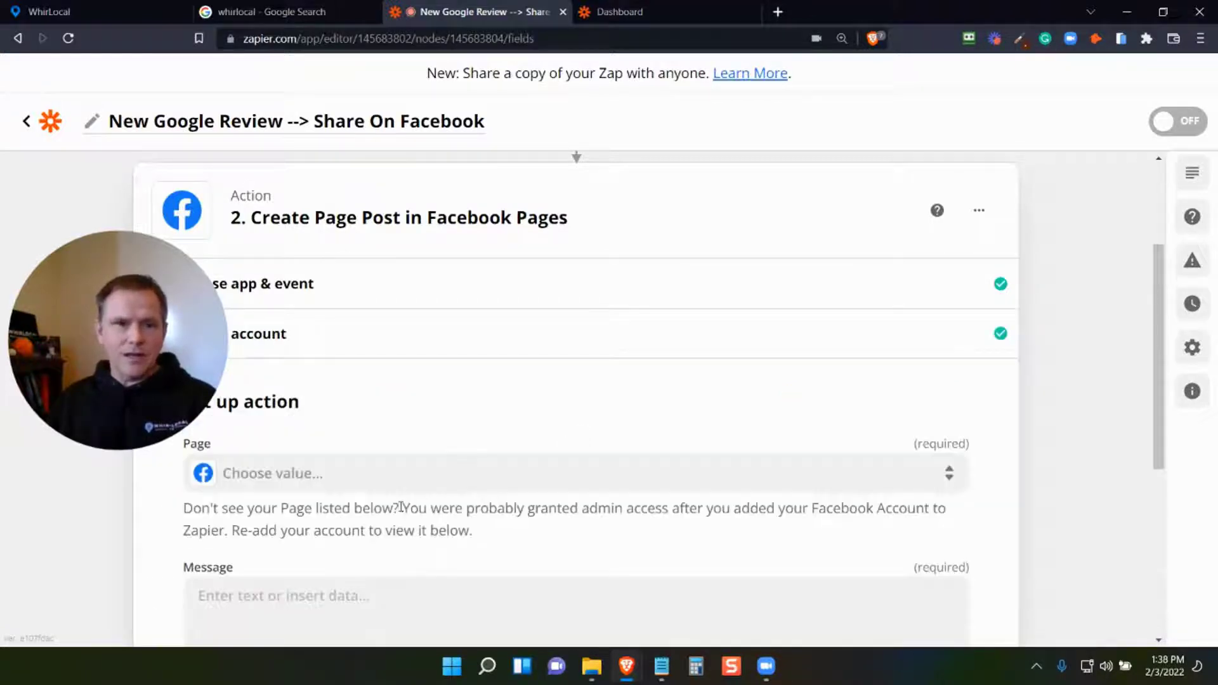
Step: Search the pages for "whirlo" and set the post's page to WhirLocal
left_click(374, 487)
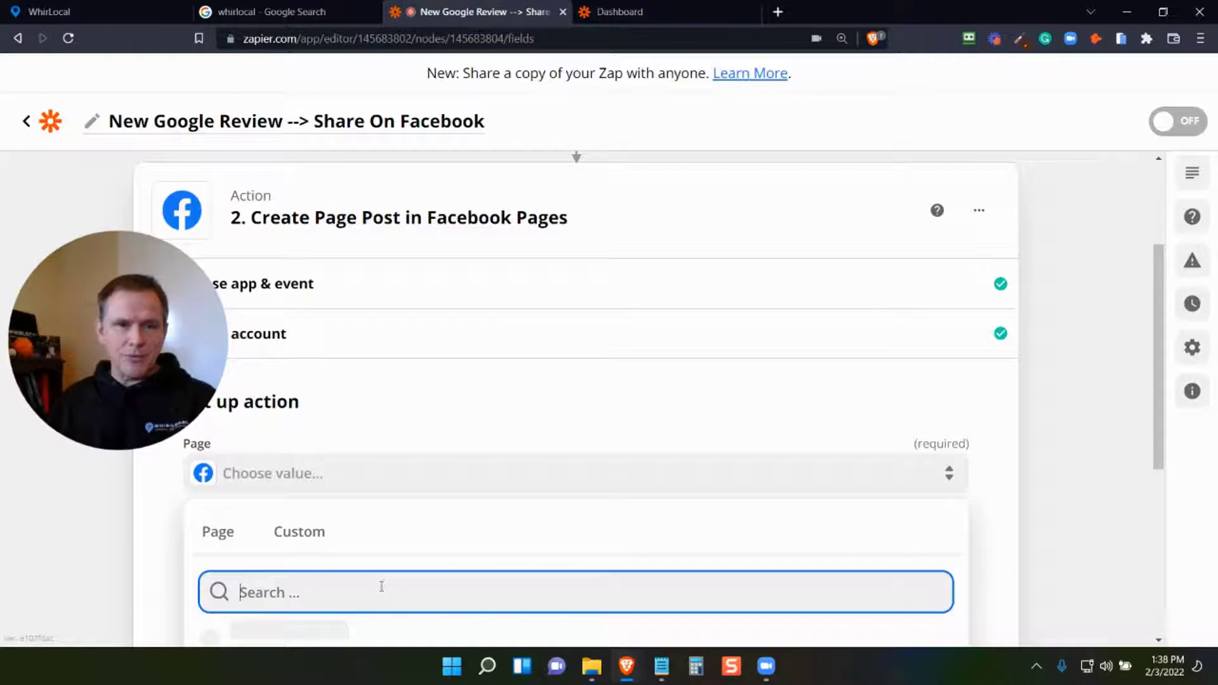
type("whirlo")
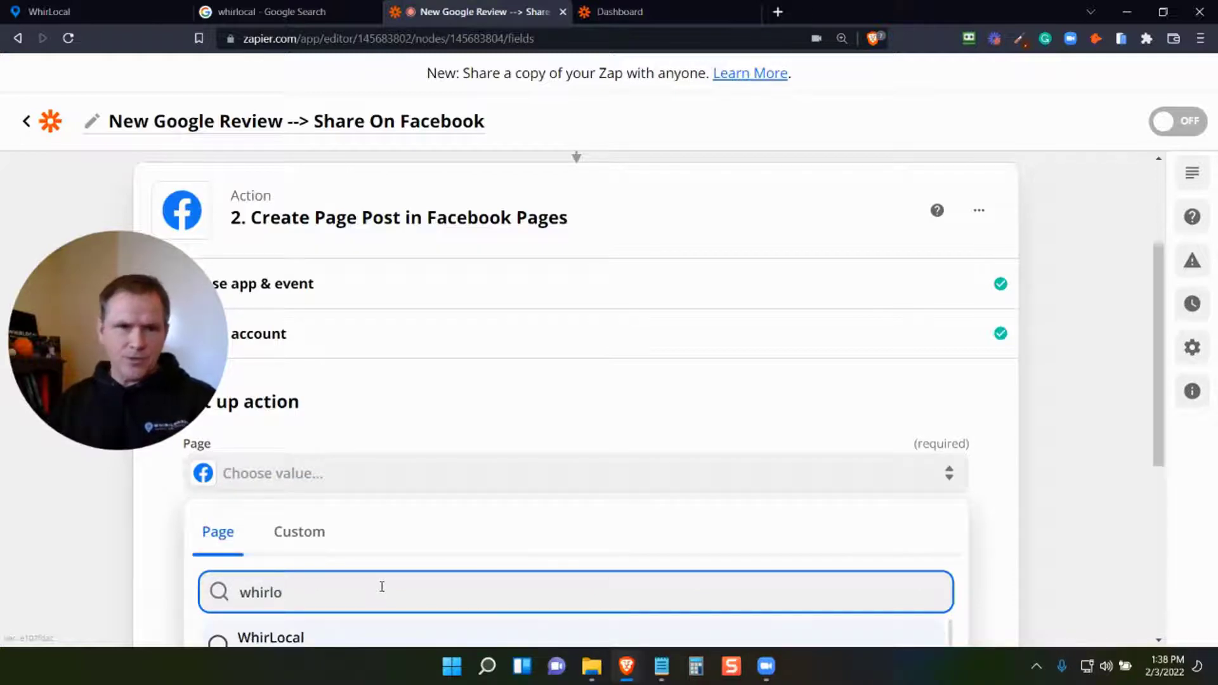
scroll(382, 587, "down", 1)
left_click(293, 566)
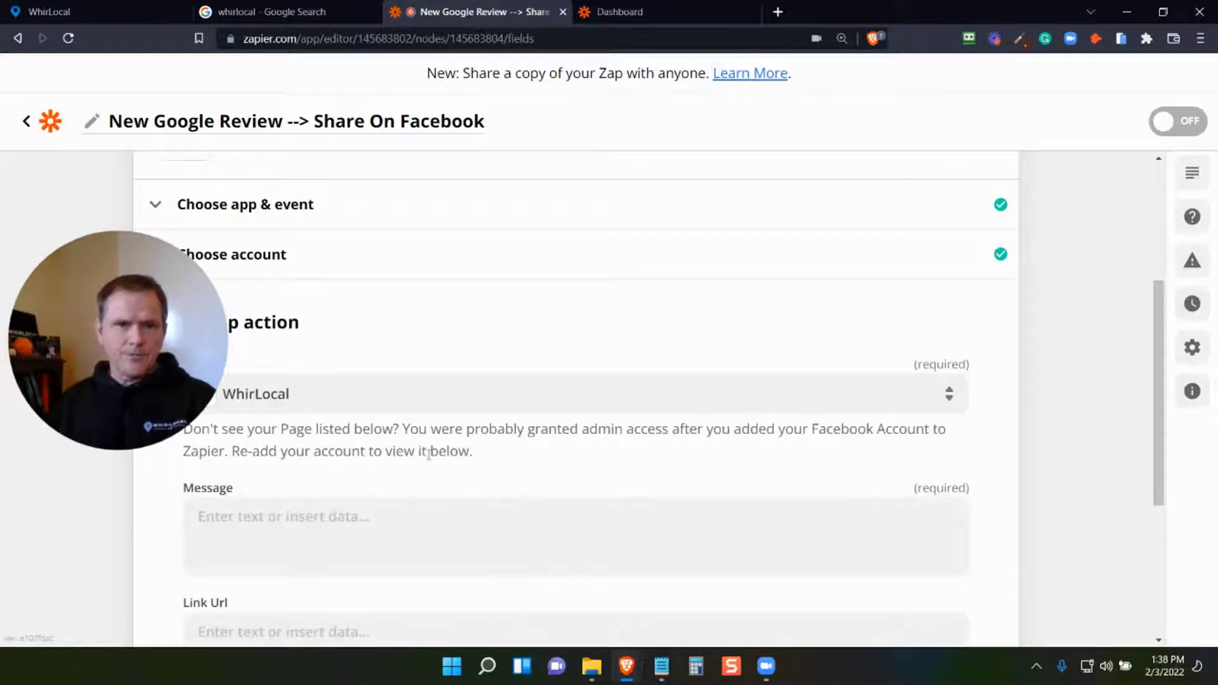
Step: Enter "We love to get feedback from our customers!" as the opening text of the post message
left_click(407, 510)
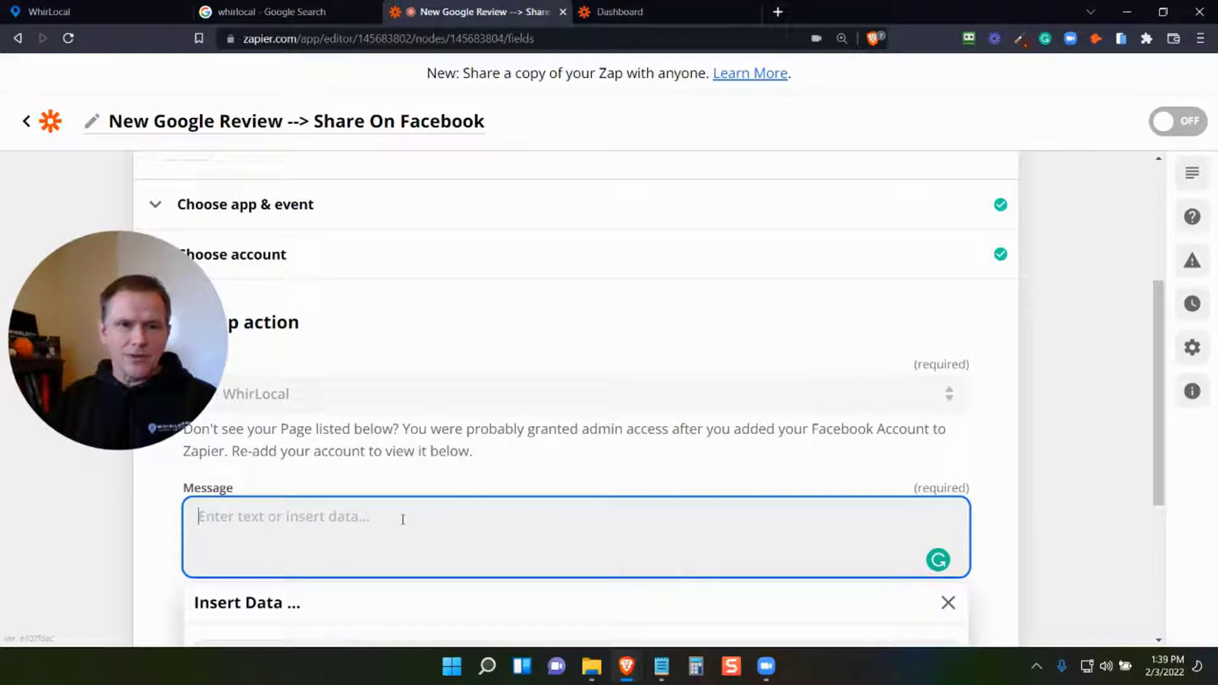
type("We love go")
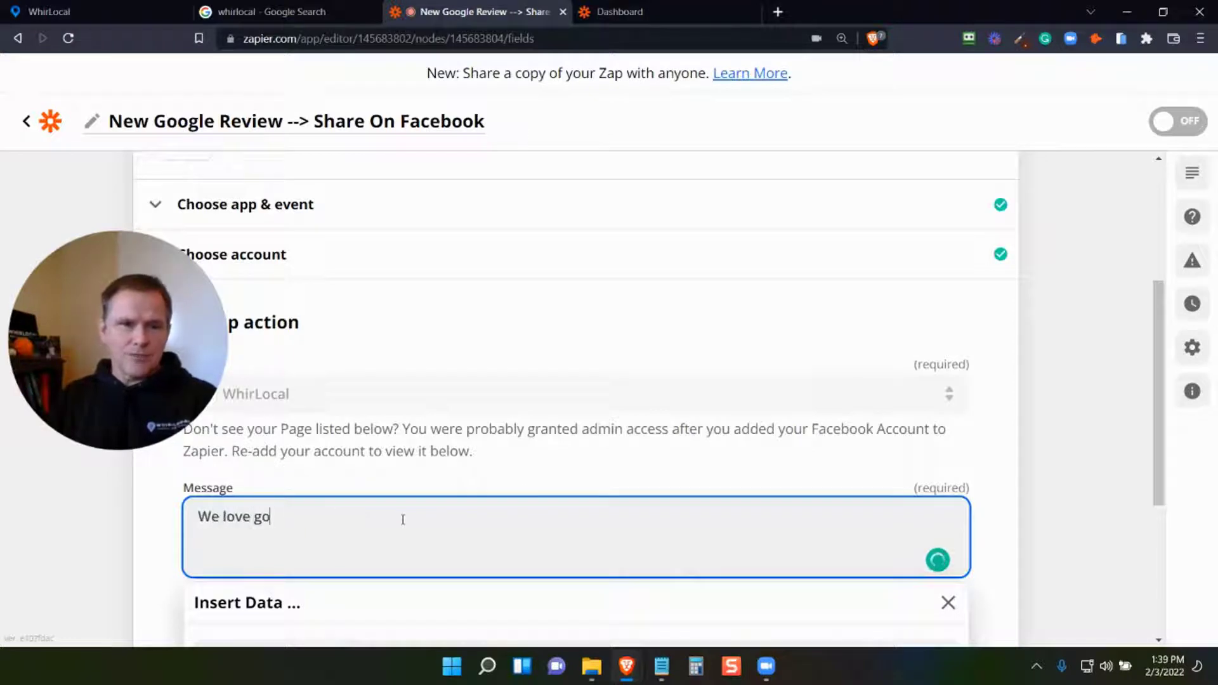
key("BackSpace")
key("BackSpace")
type("to get")
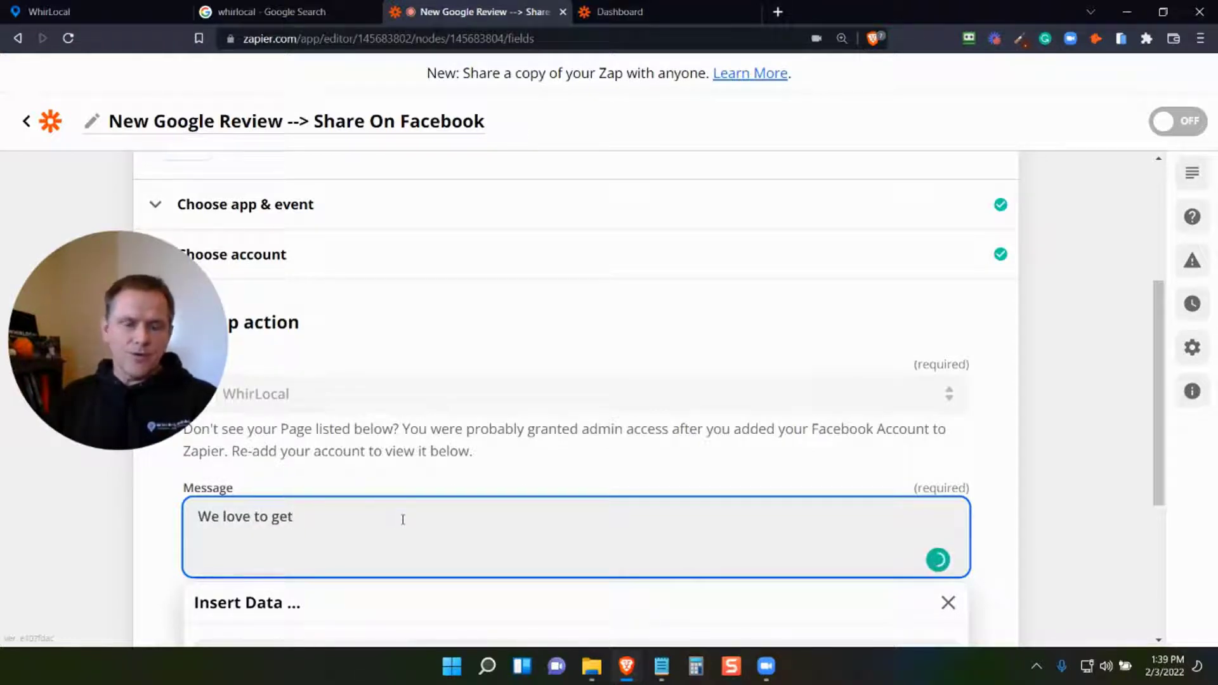
type(" feedback from ")
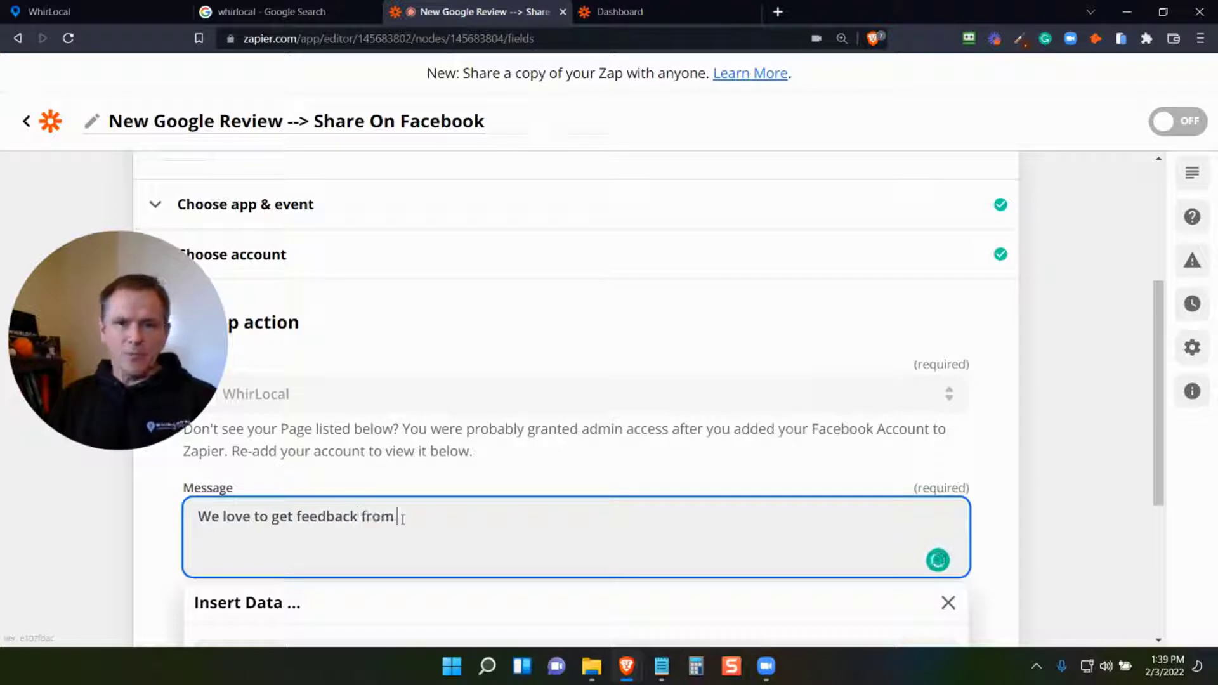
type("our customers!")
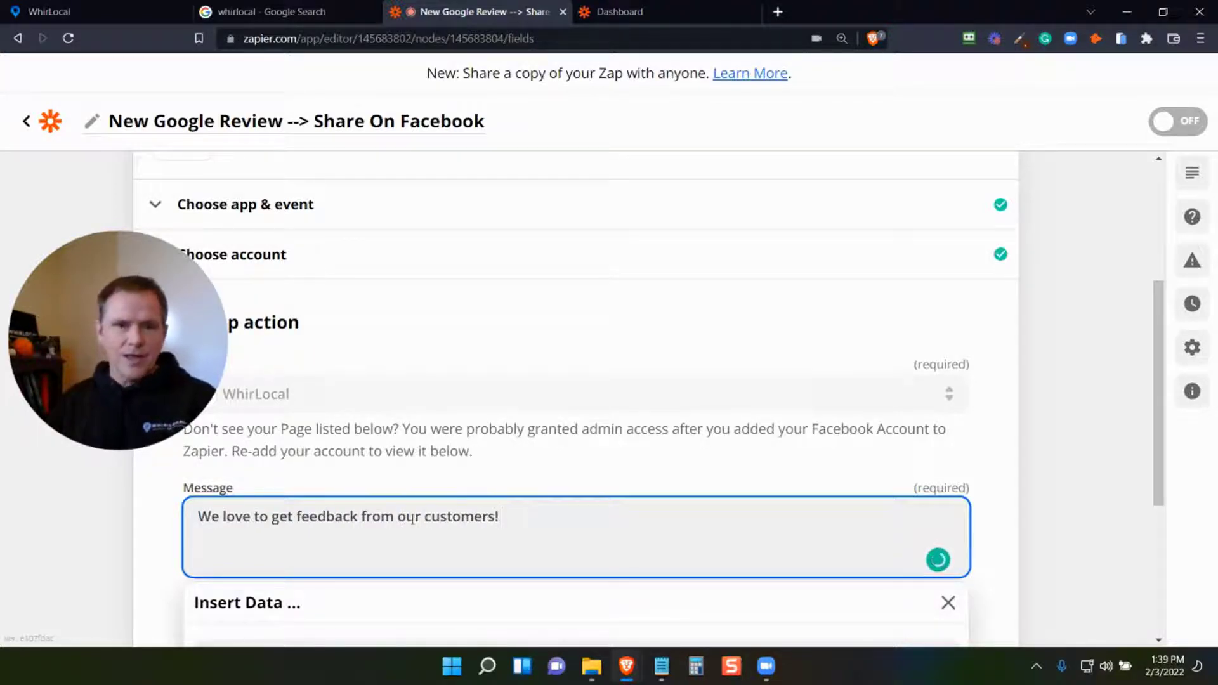
Step: Add the Reviewer Name field to the message after the opening text and put "Thanks" in front of it
scroll(444, 501, "down", 2)
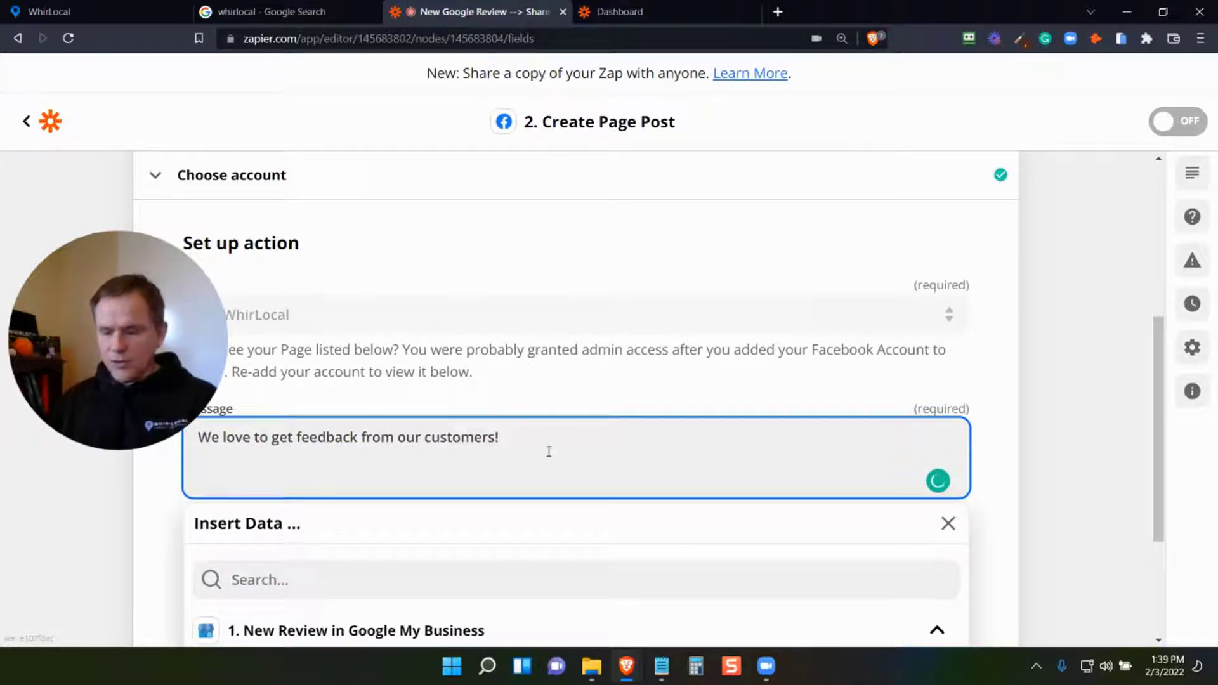
scroll(544, 470, "down", 2)
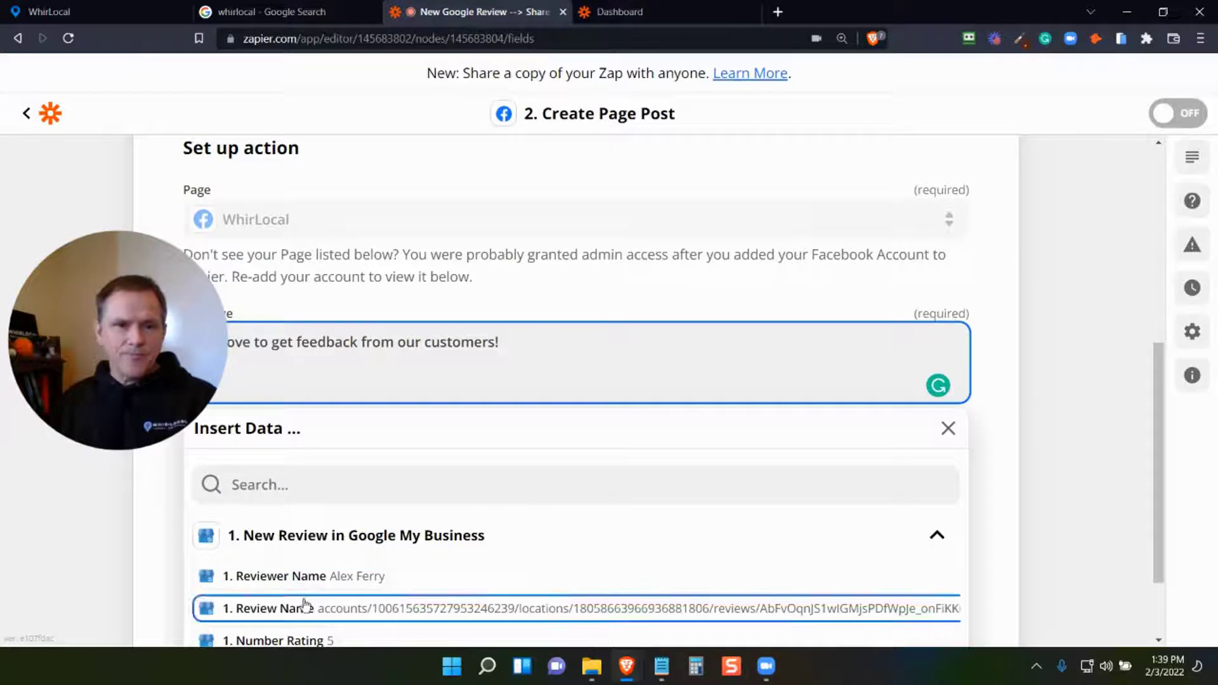
scroll(334, 563, "down", 2)
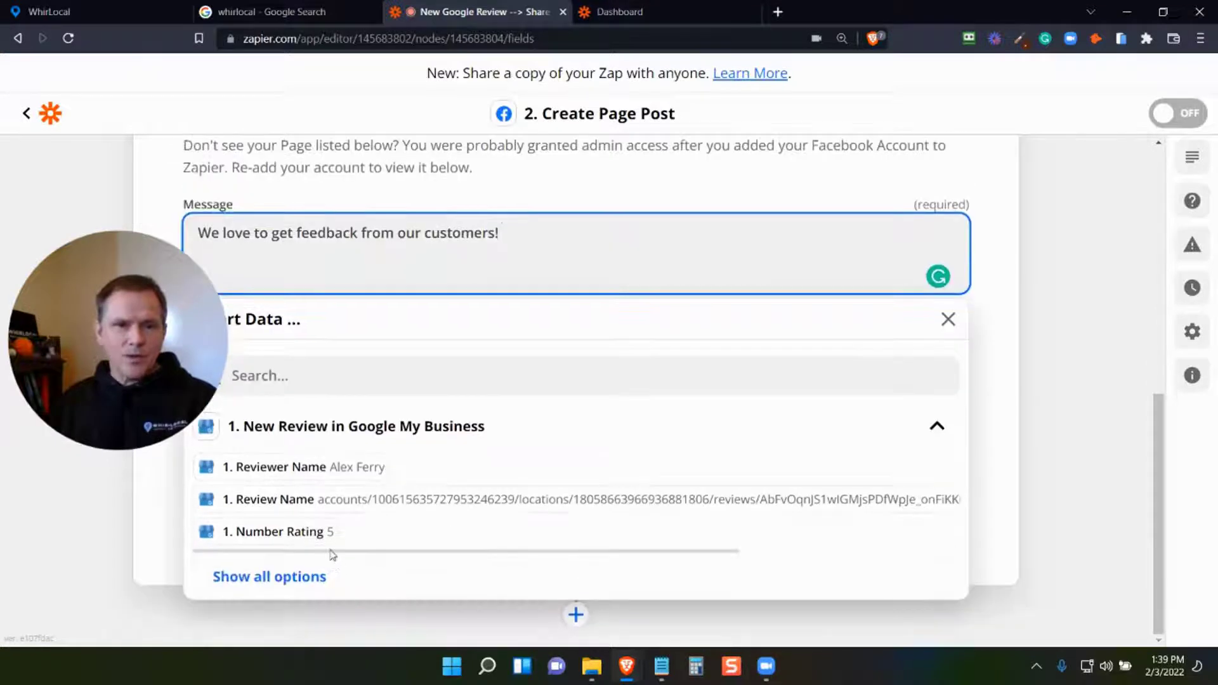
left_click(295, 469)
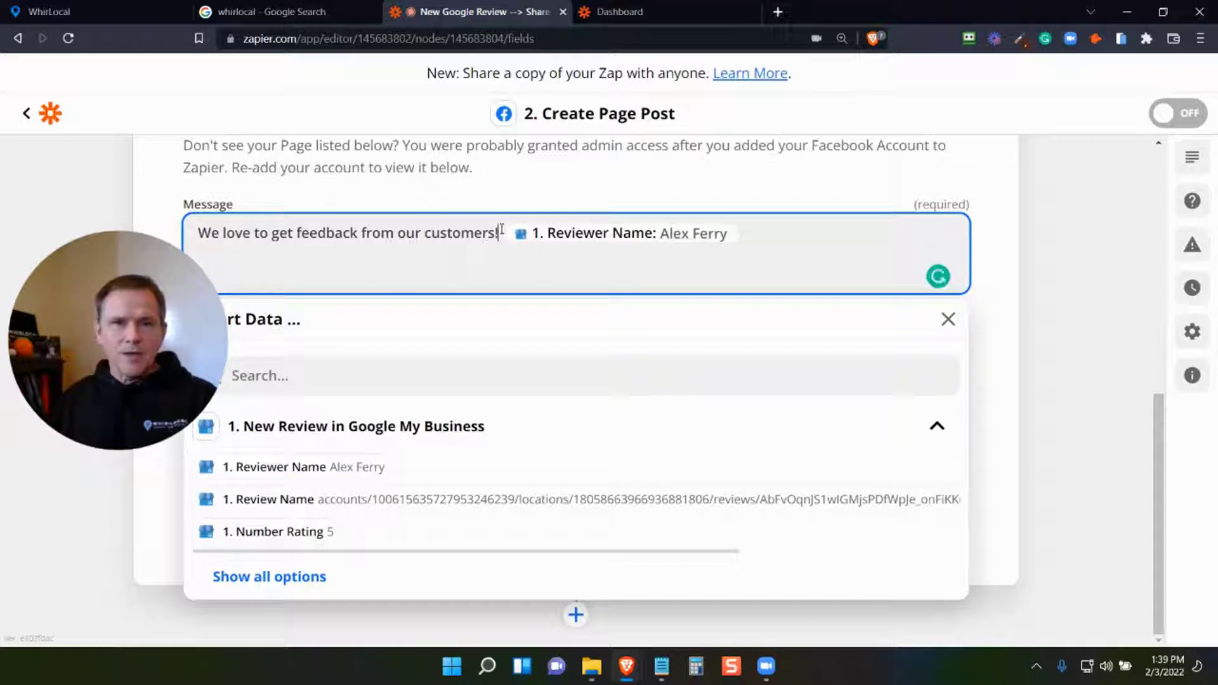
type("Thanks!")
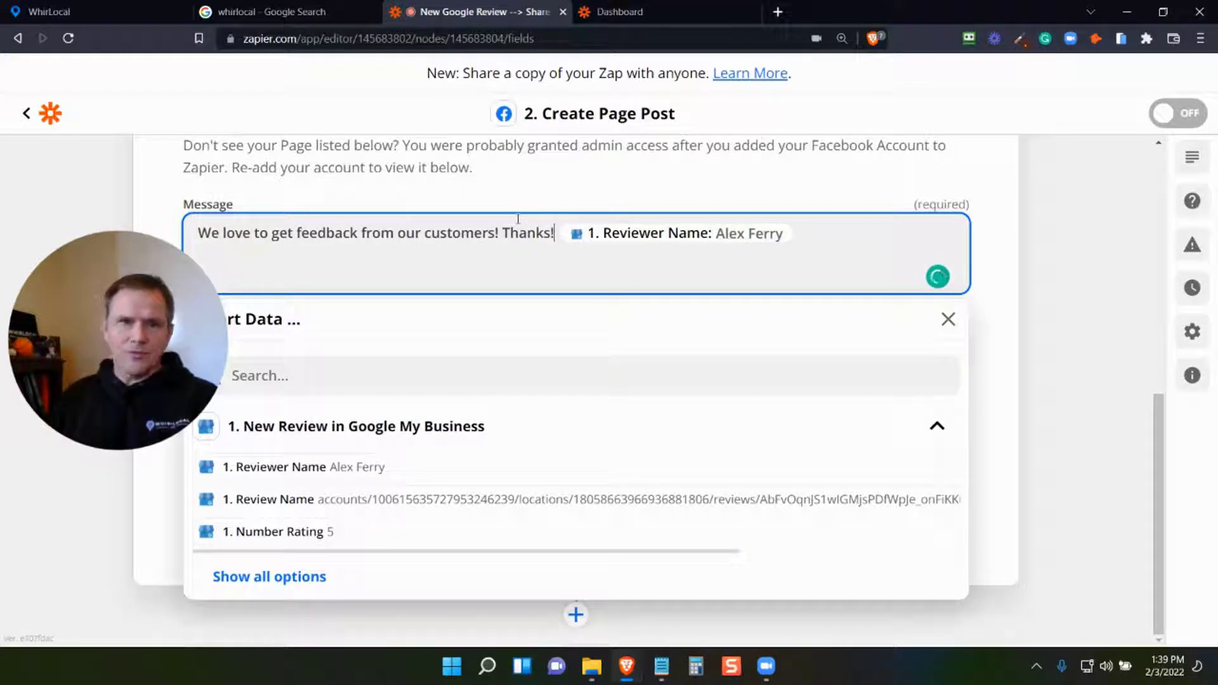
key("BackSpace")
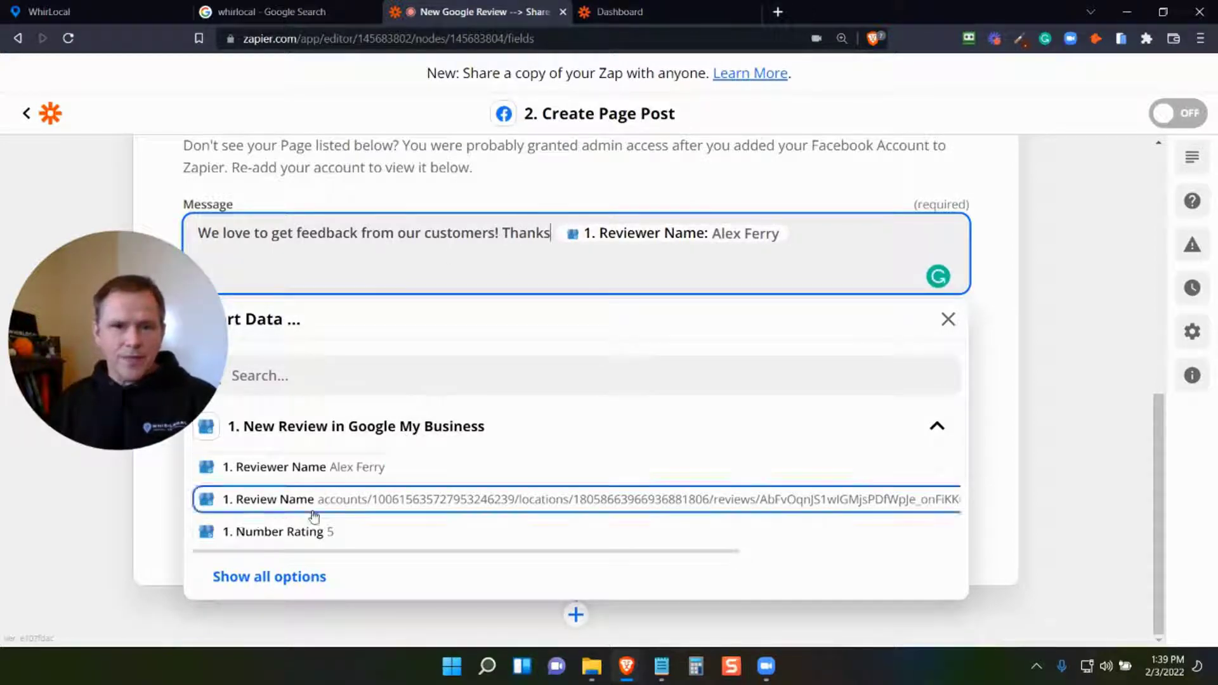
Step: Show all data options and insert the review's Comment field on its own line below the thank-you text
left_click(297, 578)
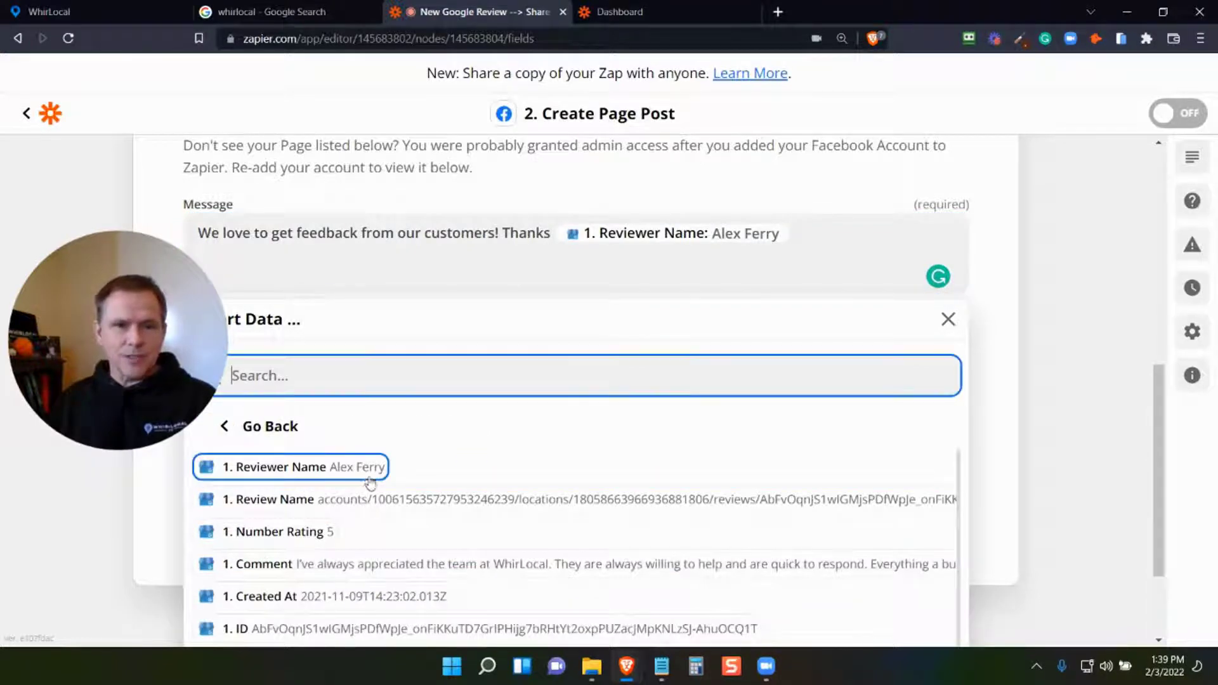
scroll(370, 483, "down", 1)
left_click(354, 541)
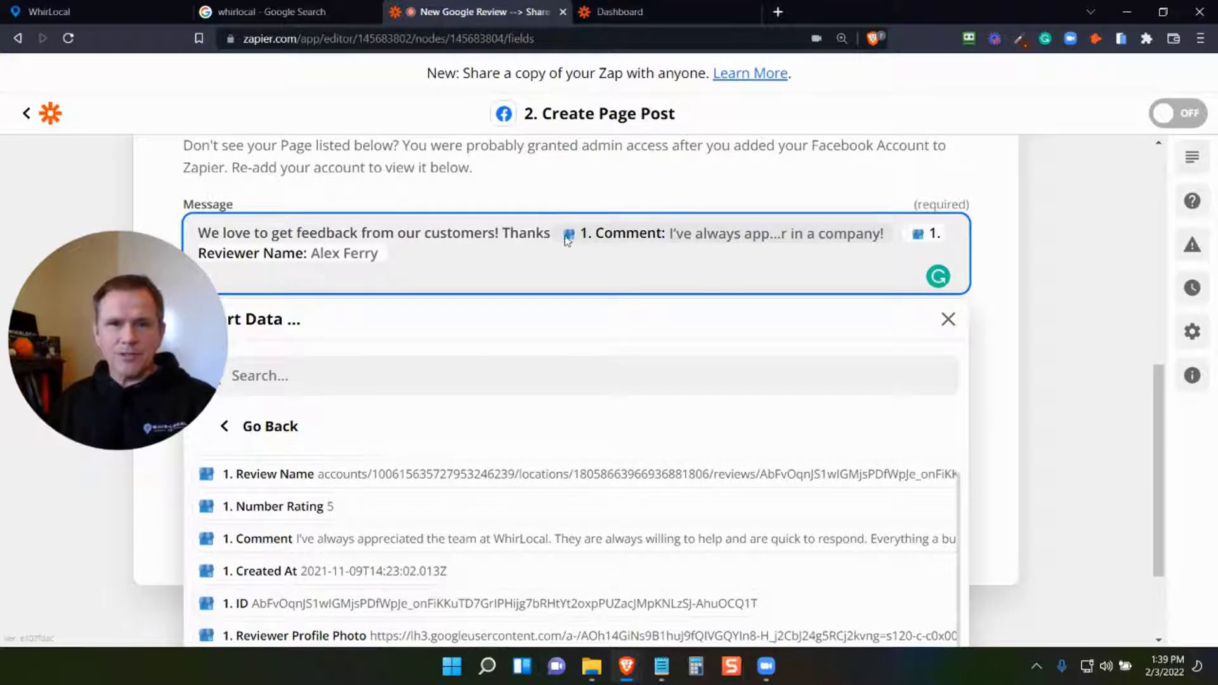
left_click(636, 233)
key("BackSpace")
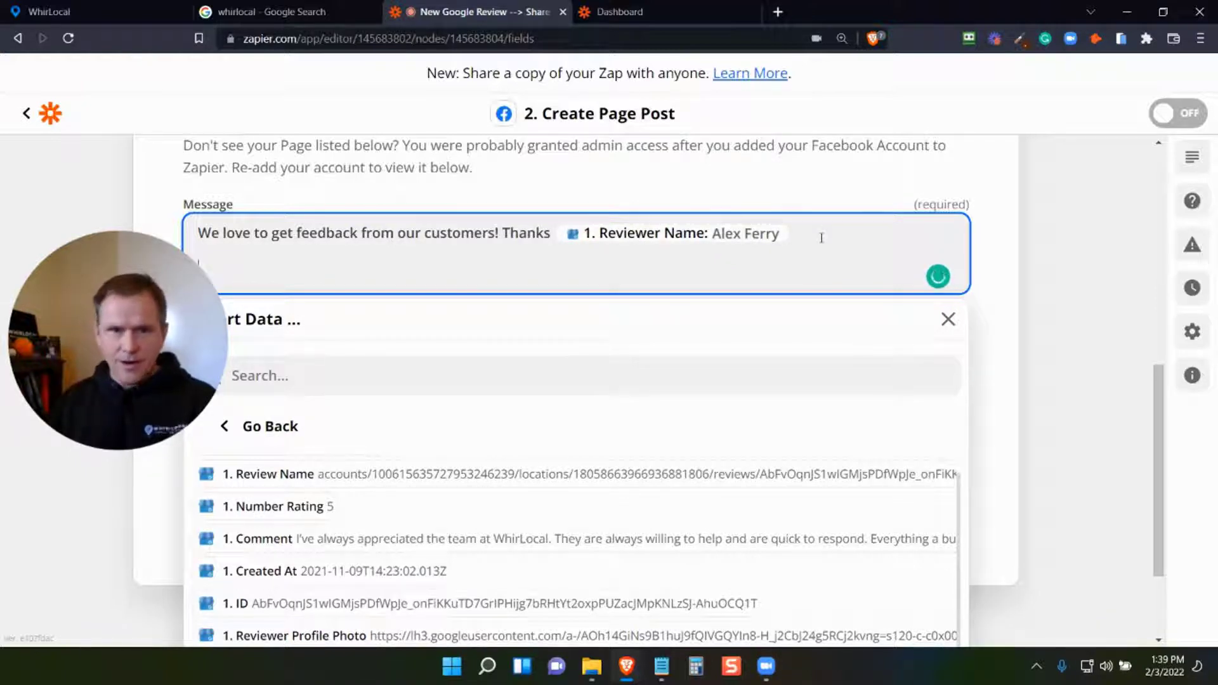
left_click(364, 541)
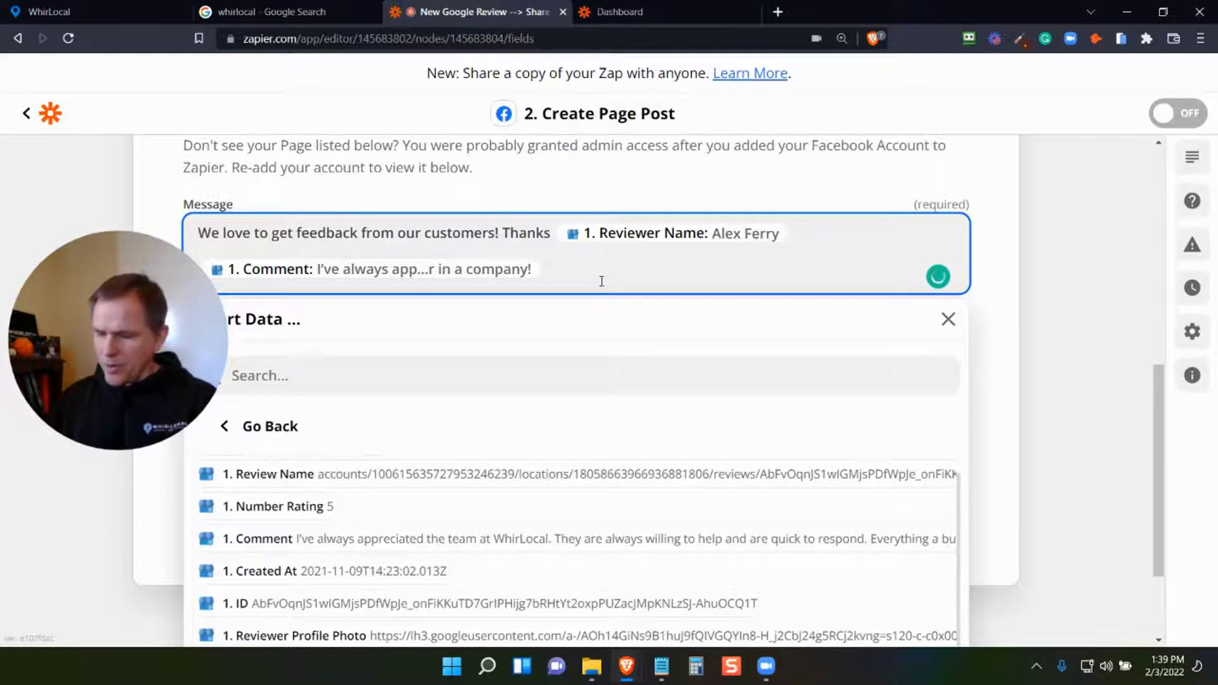
Step: Insert a line above the Comment field with the Number Rating field followed by "Stars", and close the data list
key("Return")
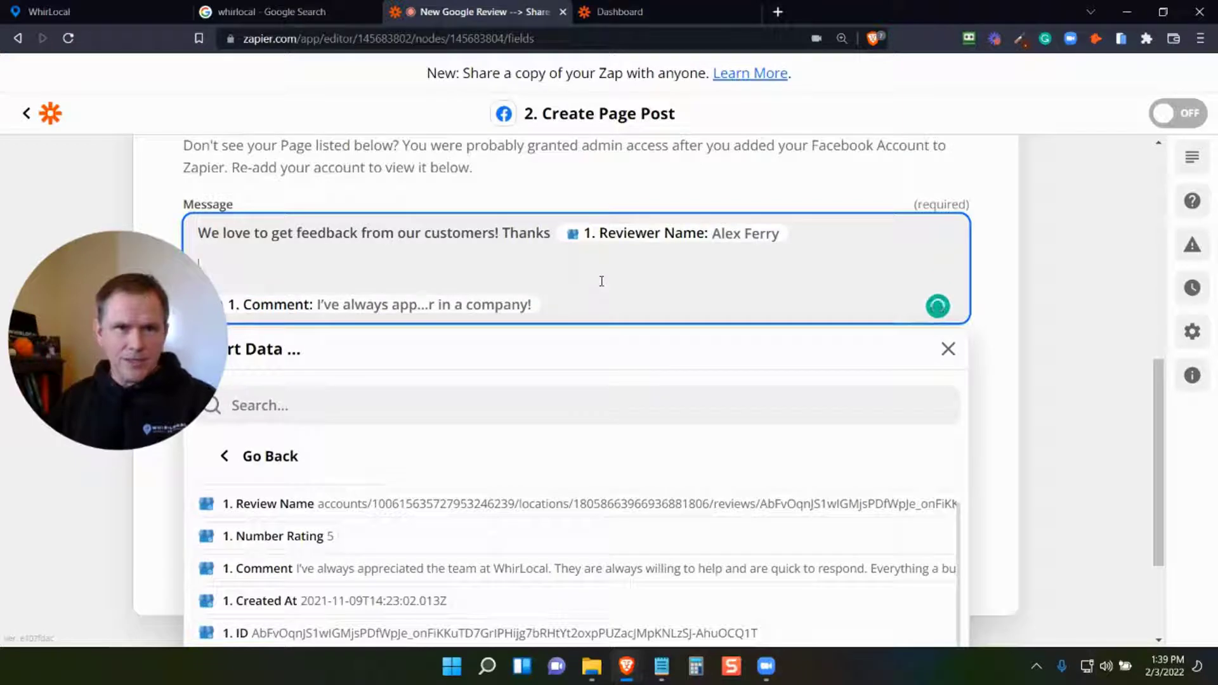
left_click(331, 537)
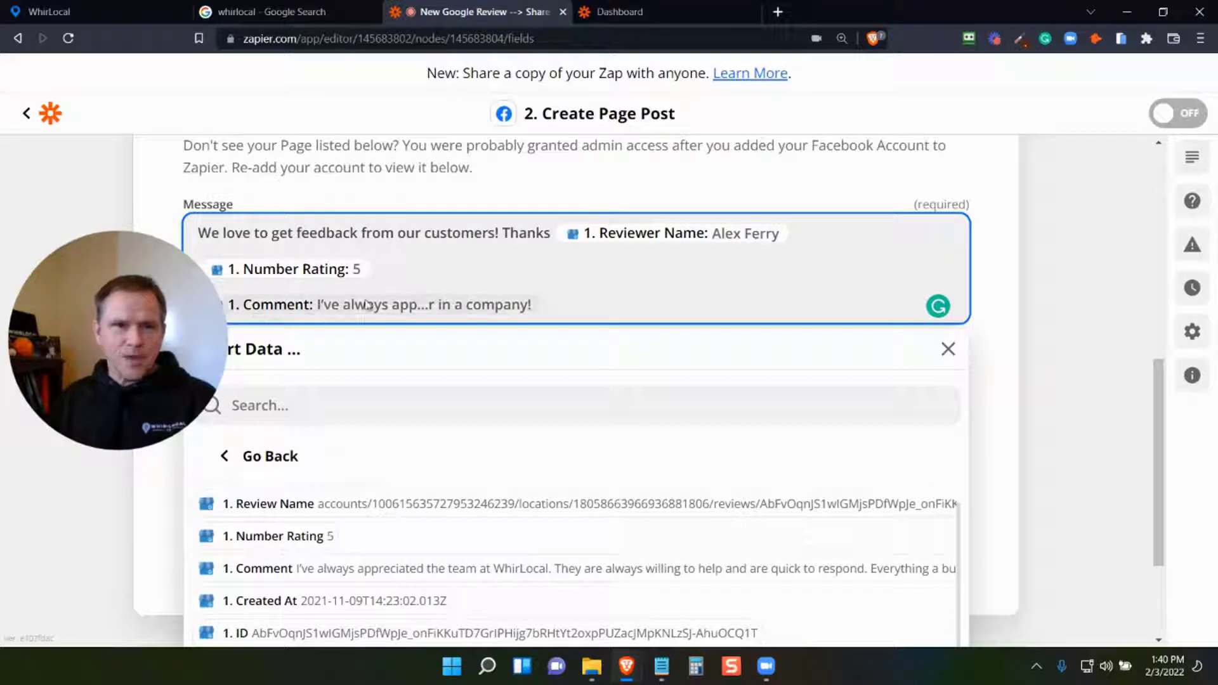
type("tart")
key("BackSpace")
type("s")
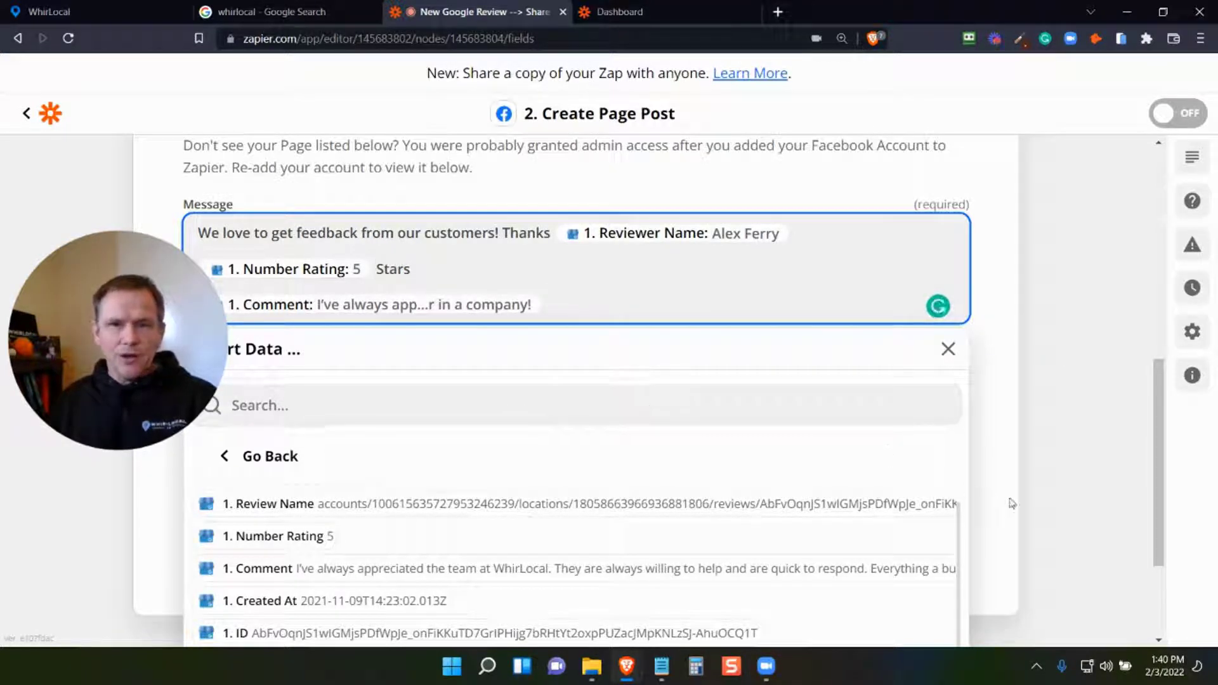
left_click(984, 501)
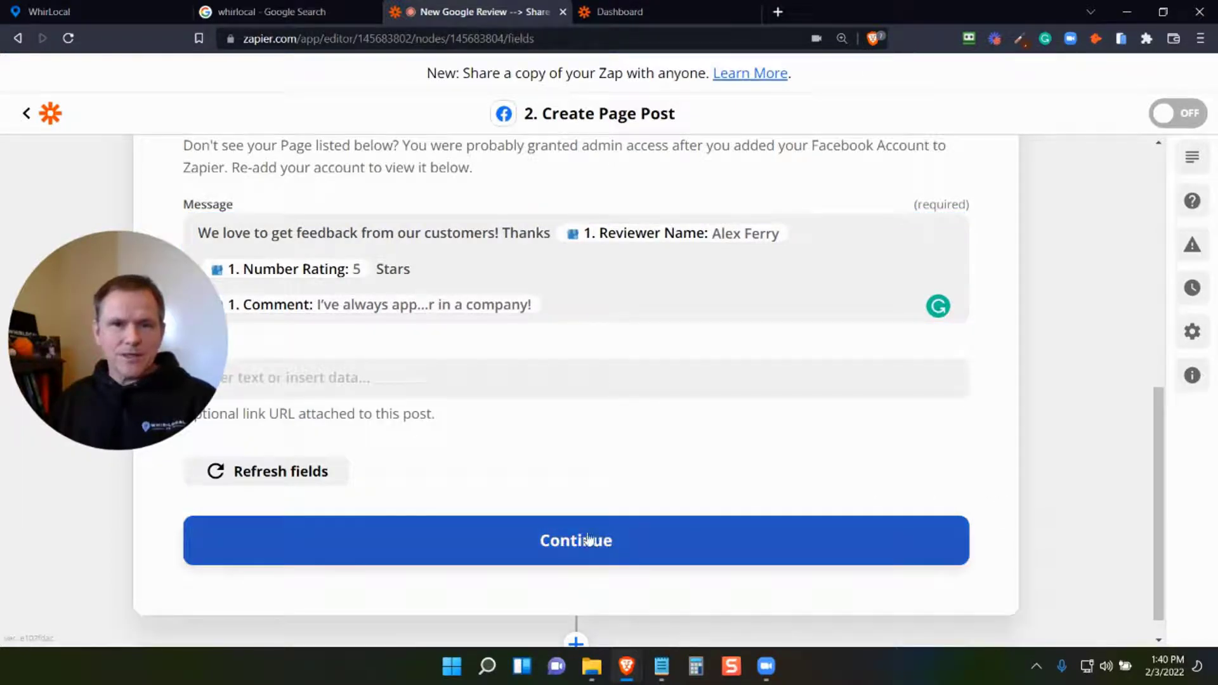
Step: Examine all review data options available for the post's Link Url field, and leave the field empty
mouse_move(147, 273)
left_click_drag(148, 273, 117, 444)
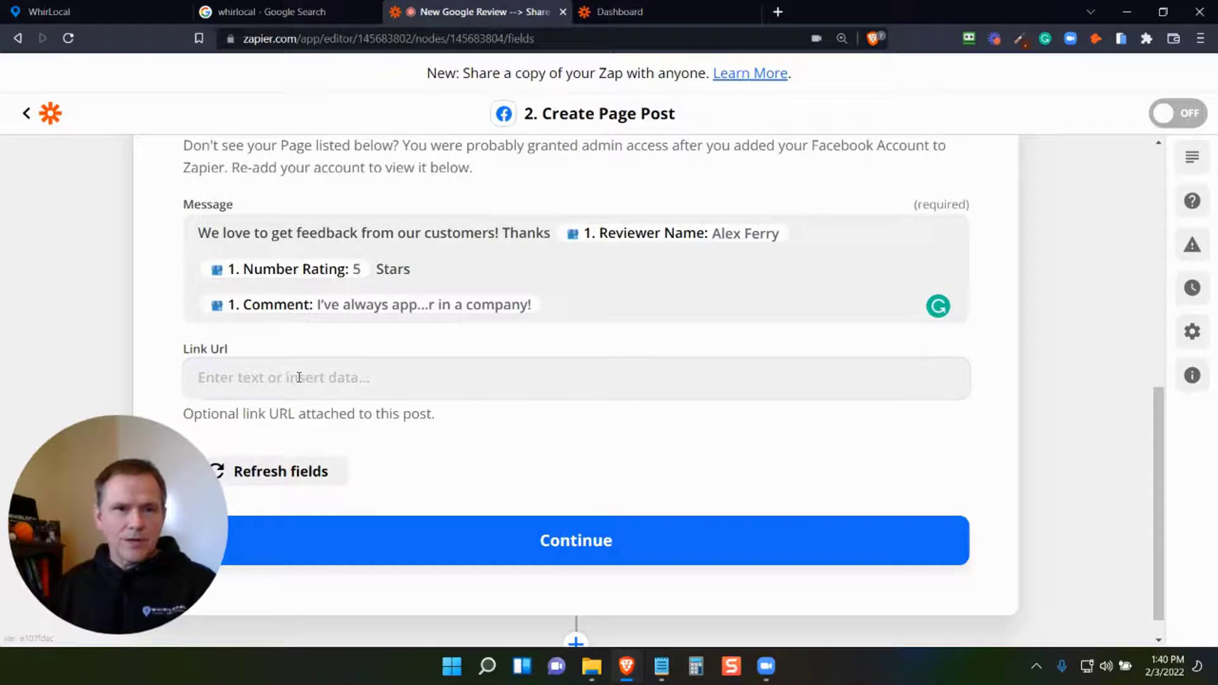
left_click(422, 377)
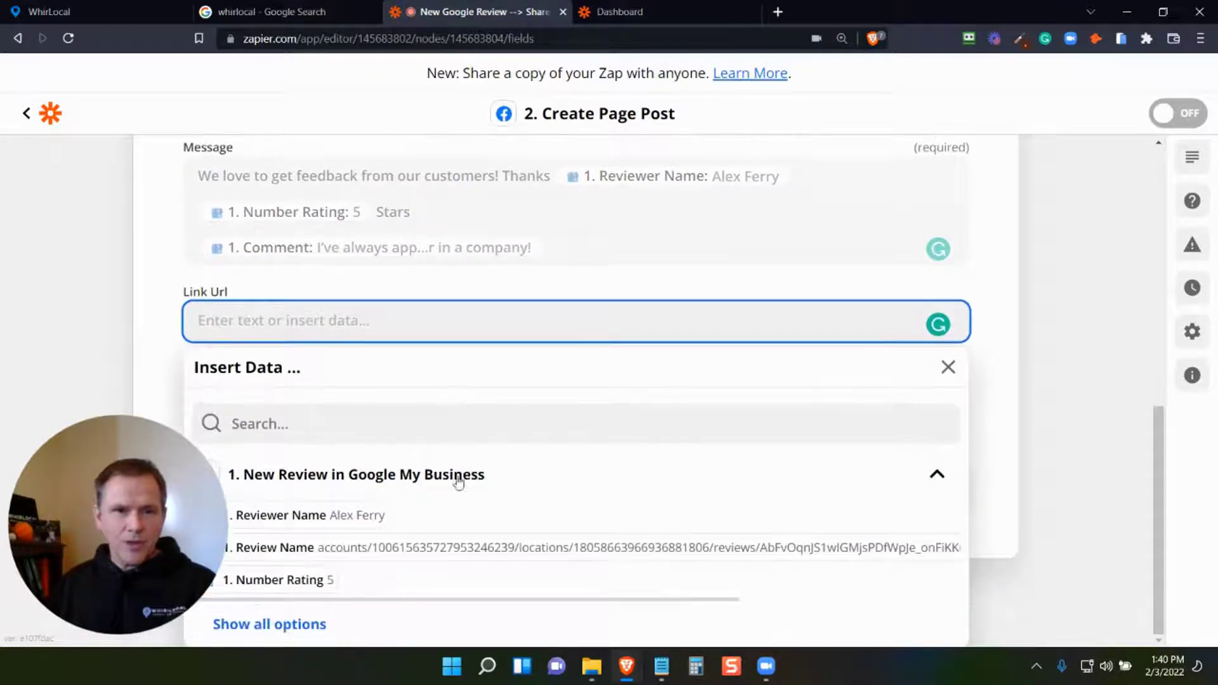
left_click(316, 625)
scroll(449, 479, "down", 3)
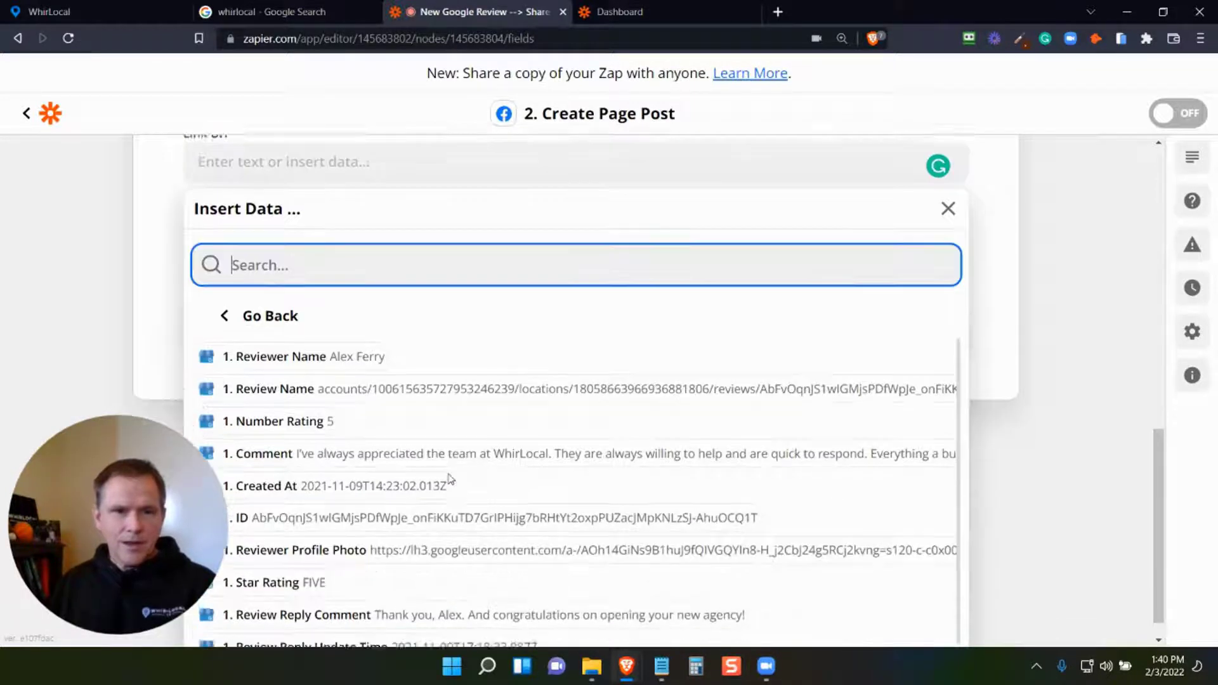
scroll(449, 550, "down", 1)
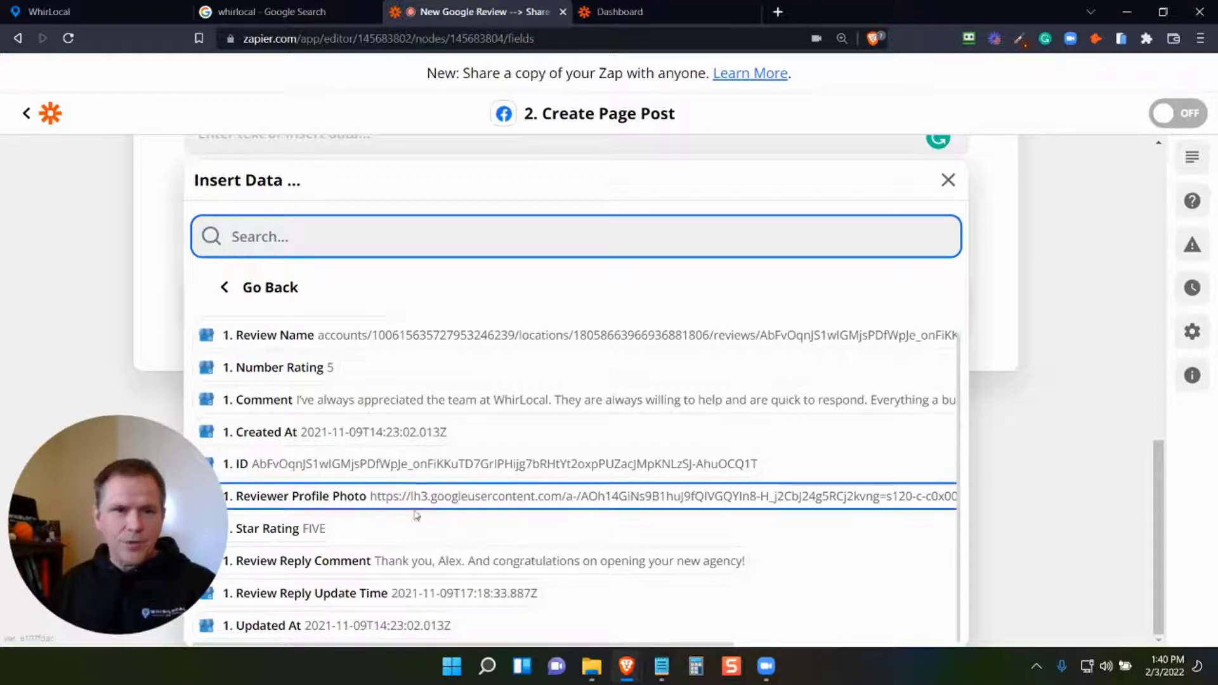
left_click(135, 288)
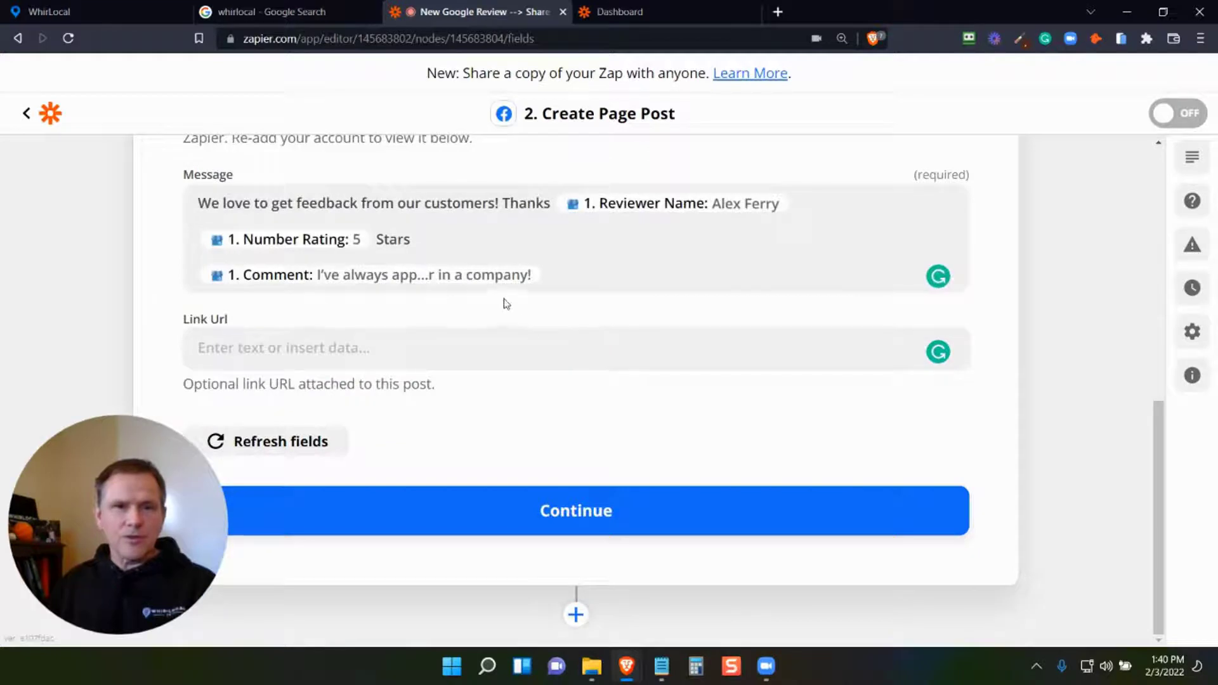
Step: Continue to the test stage, review the prepared WhirLocal page post, and skip the test
left_click(590, 514)
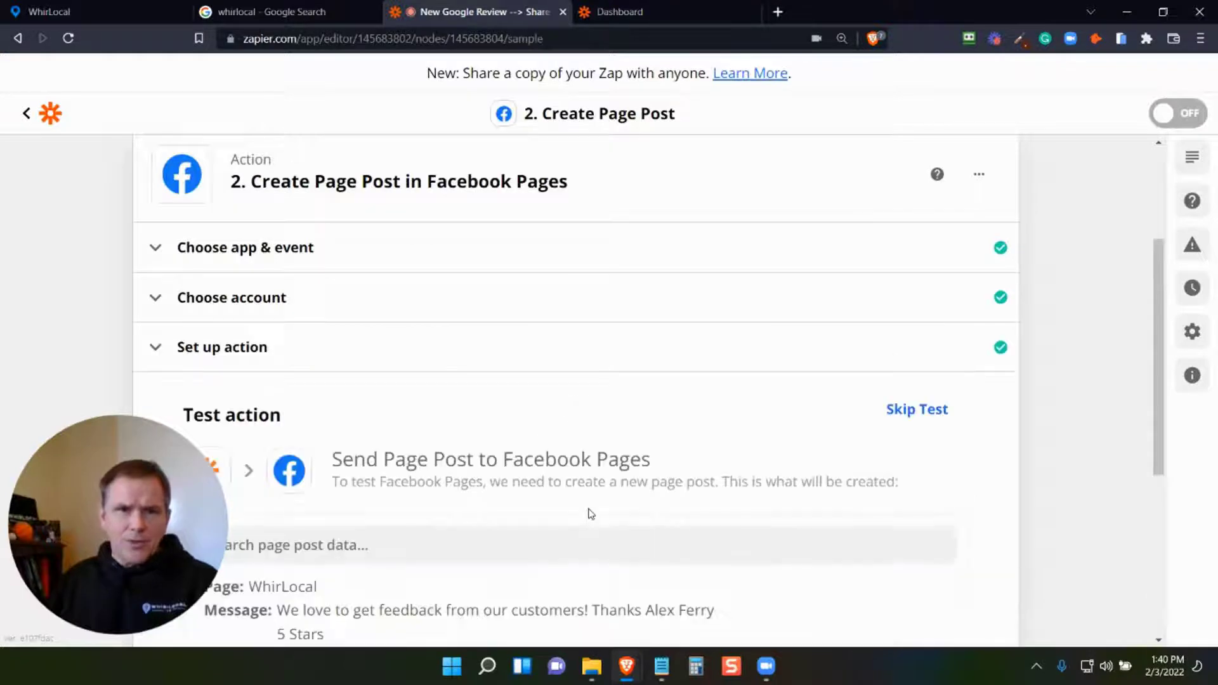
scroll(703, 481, "down", 5)
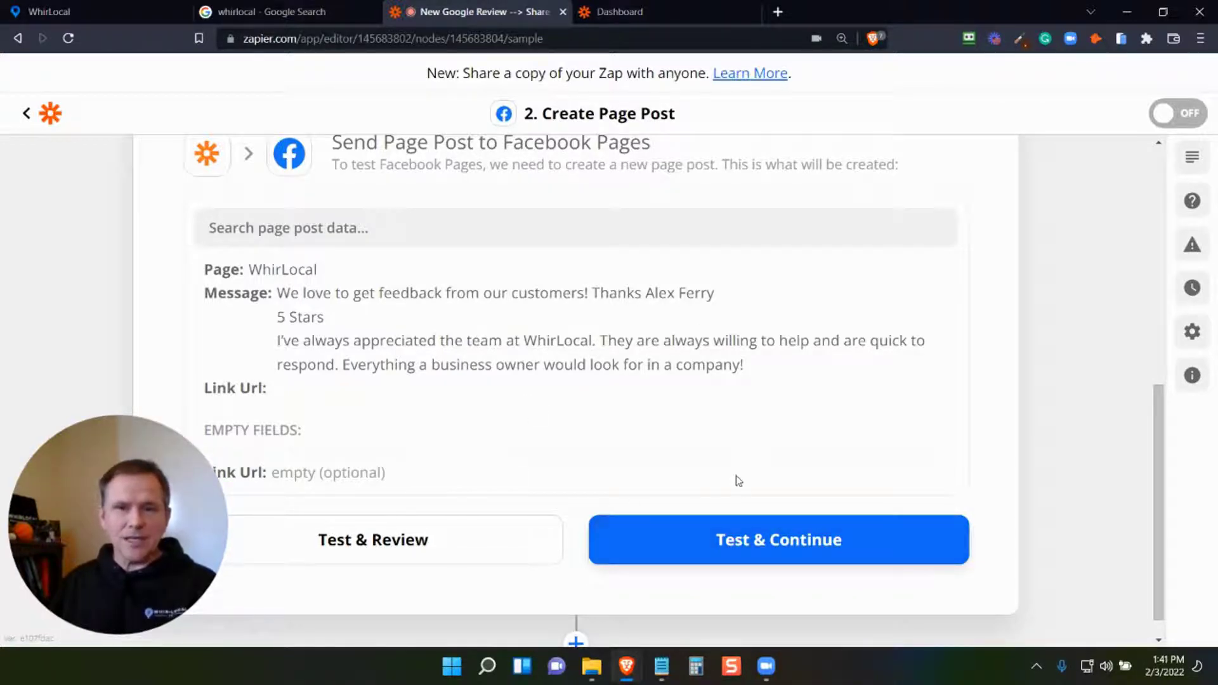
scroll(736, 481, "up", 5)
left_click(904, 427)
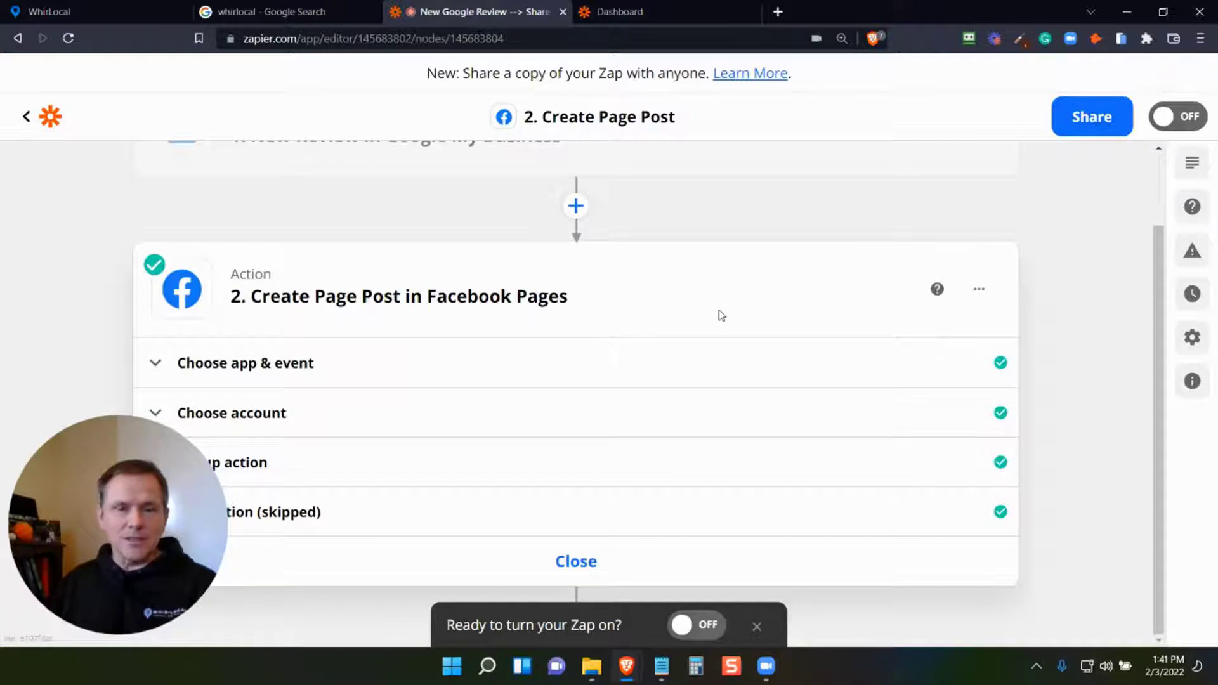
left_click(707, 627)
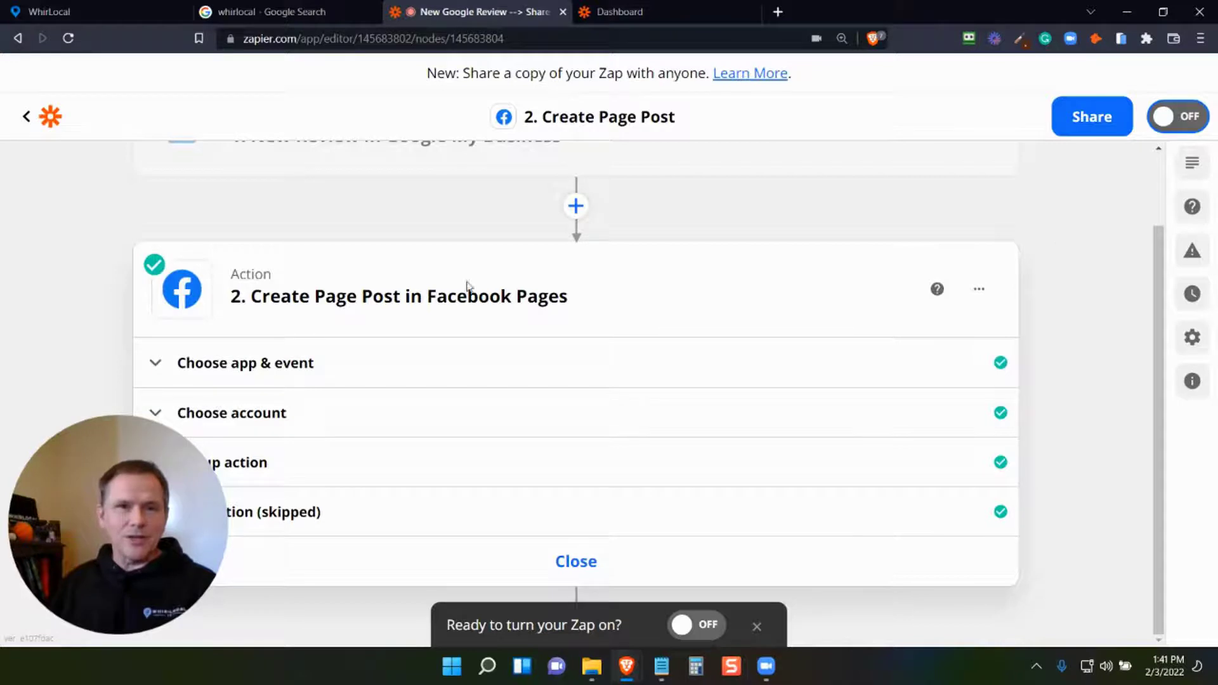
Step: Return to the Zaps list and duplicate the "New Google Review --> Share On Facebook" Zap in the Reviews folder
scroll(454, 285, "up", 2)
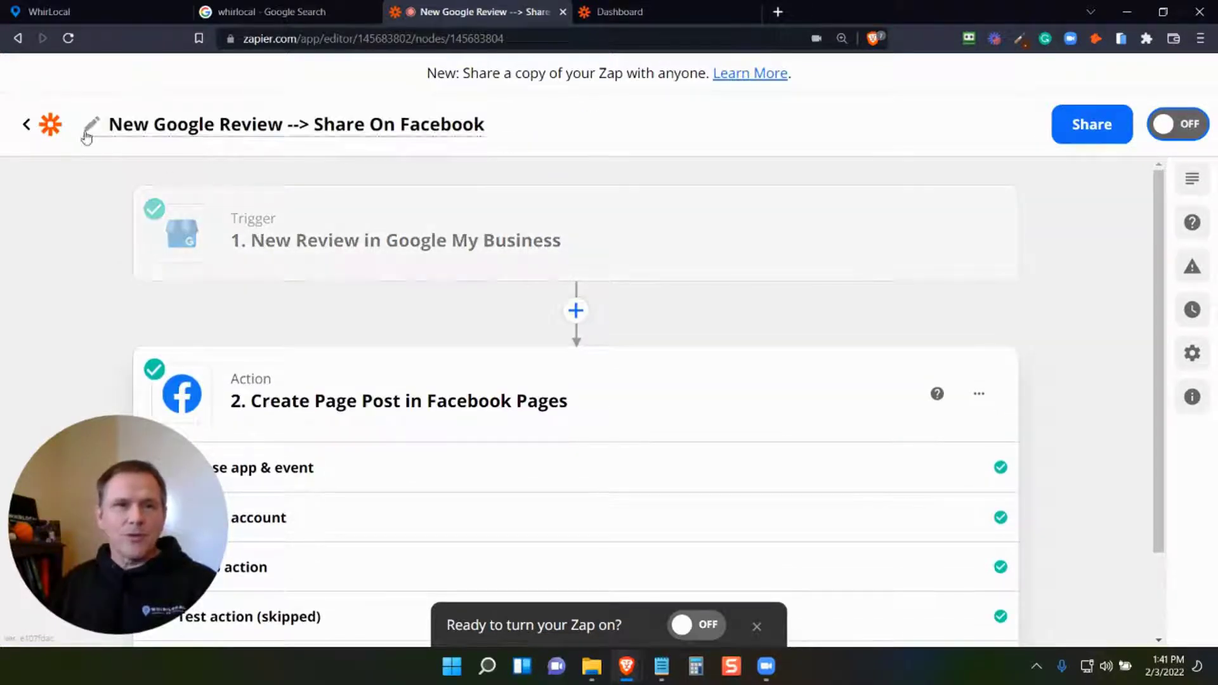
left_click(26, 127)
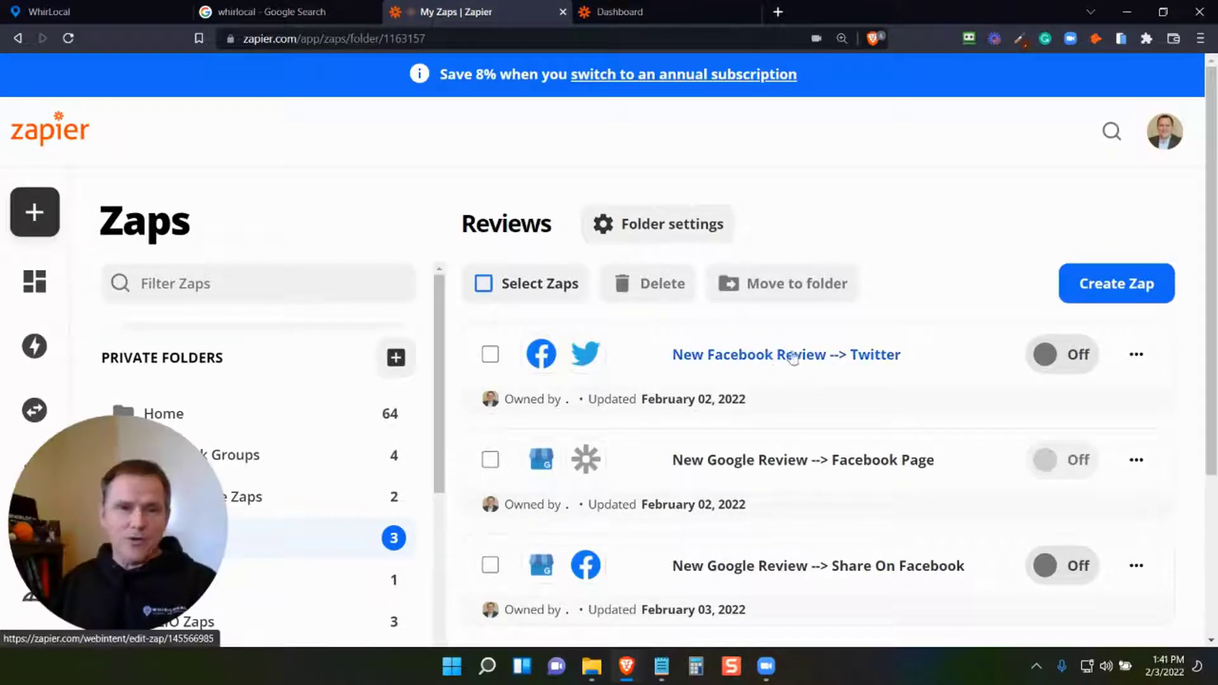
scroll(831, 517, "down", 2)
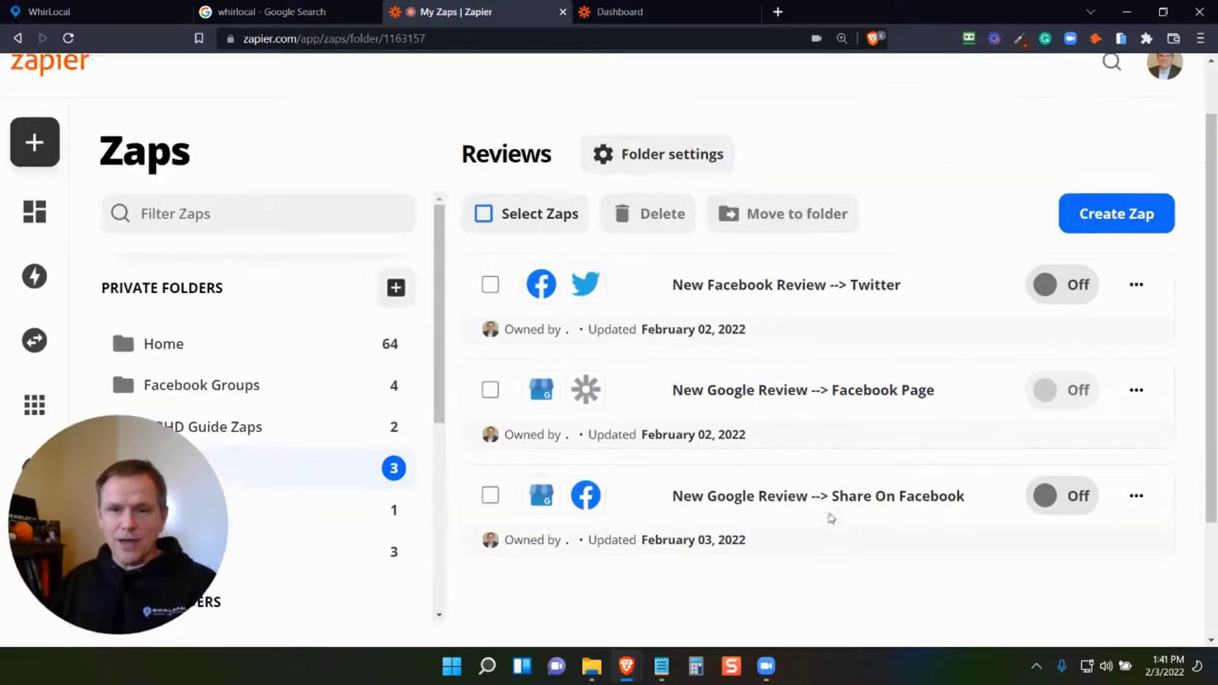
left_click(1136, 491)
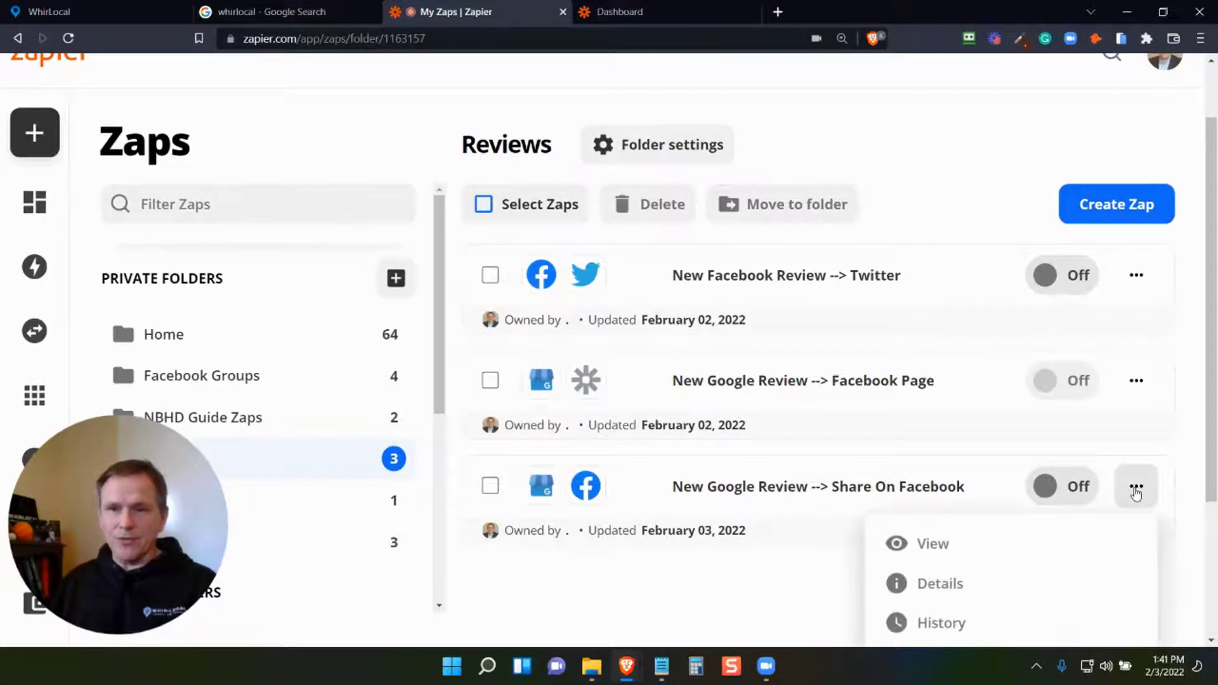
scroll(991, 561, "down", 3)
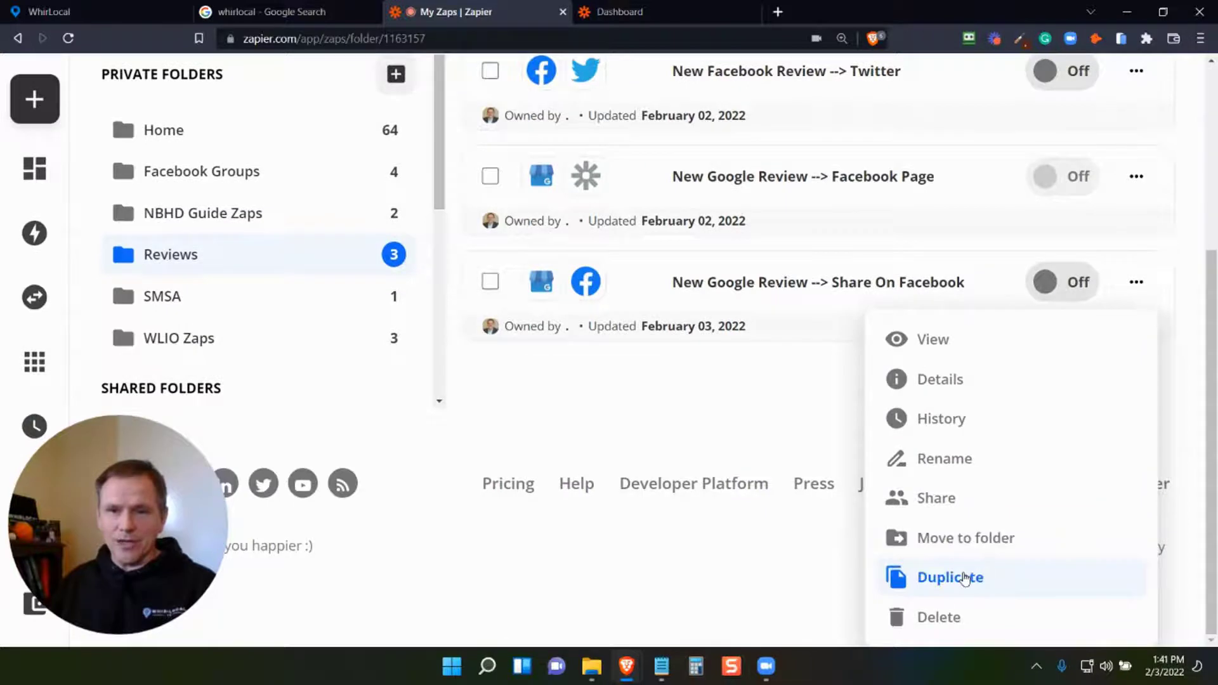
left_click(965, 579)
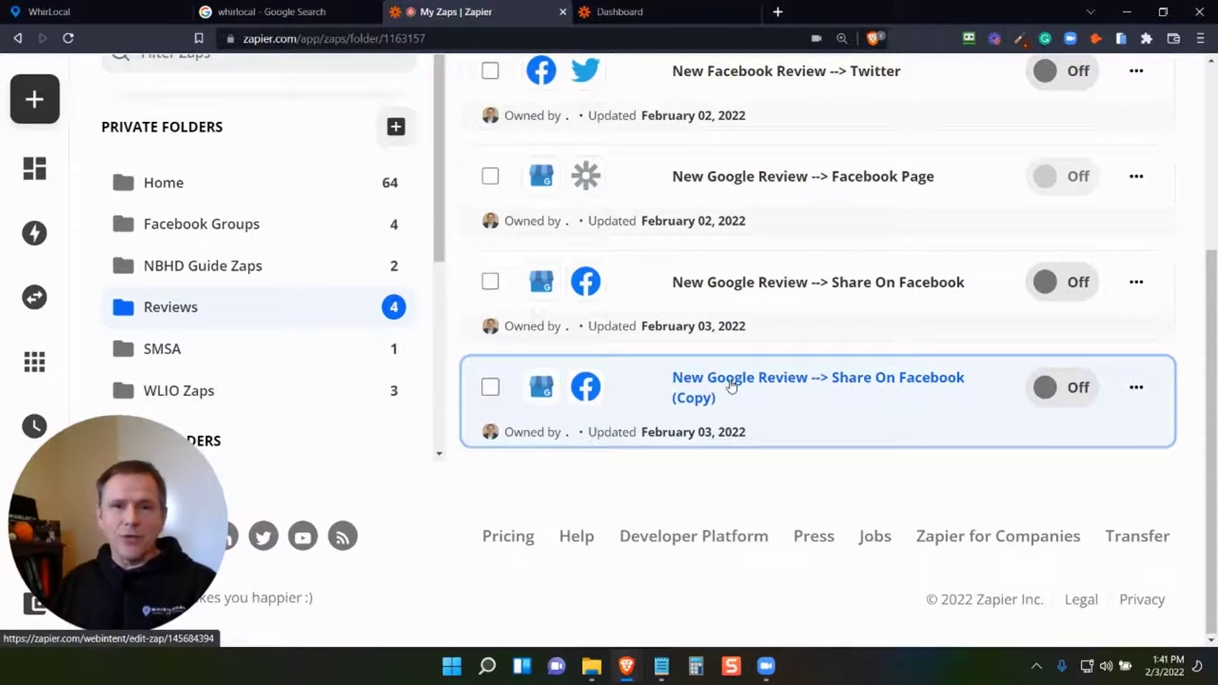
Step: Open the copied Zap and change the app of its Facebook Pages action to LinkedIn
left_click(736, 385)
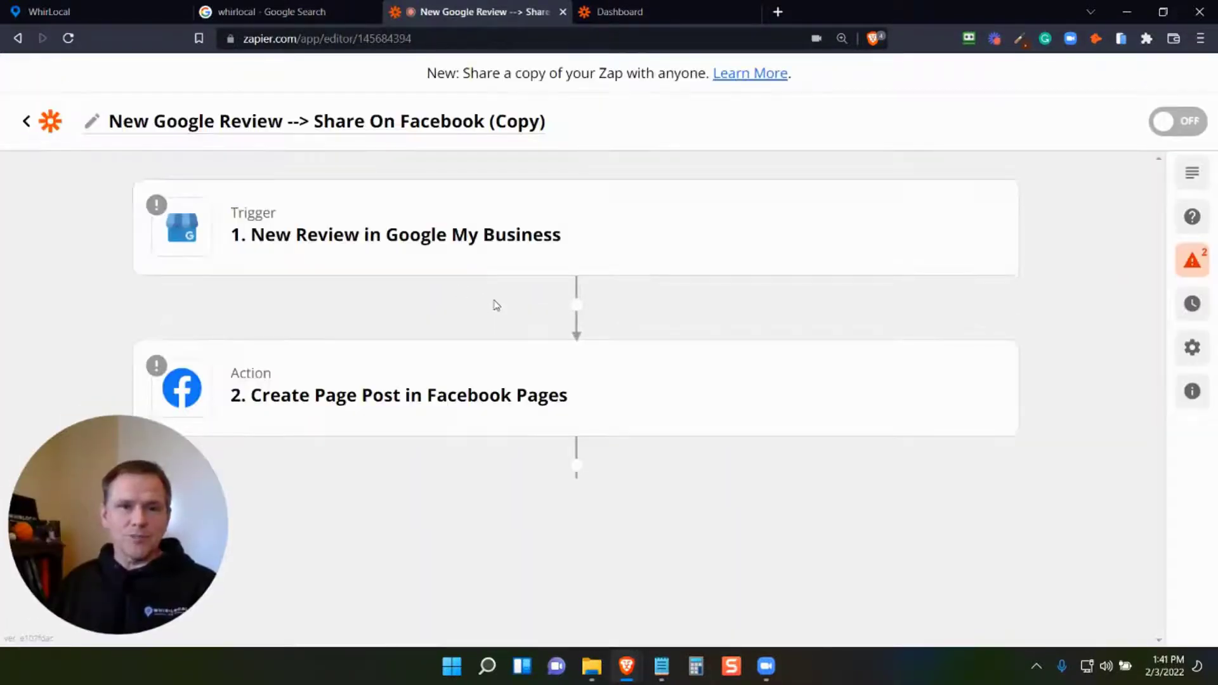
left_click(465, 403)
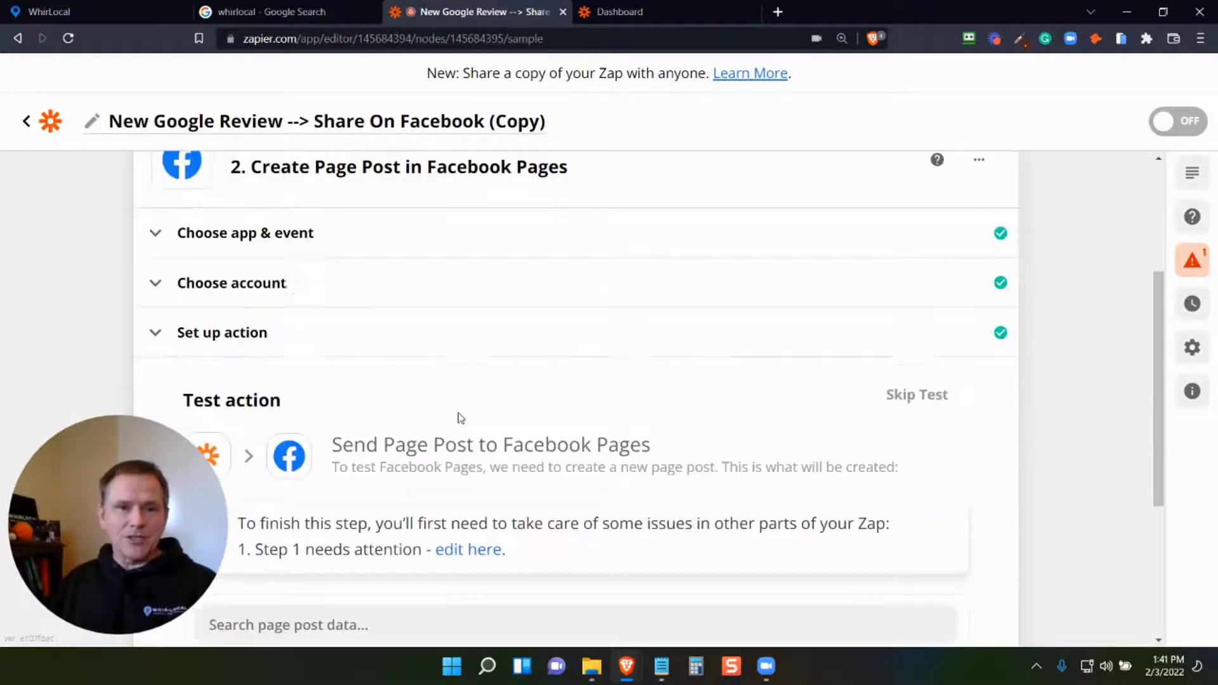
left_click(284, 241)
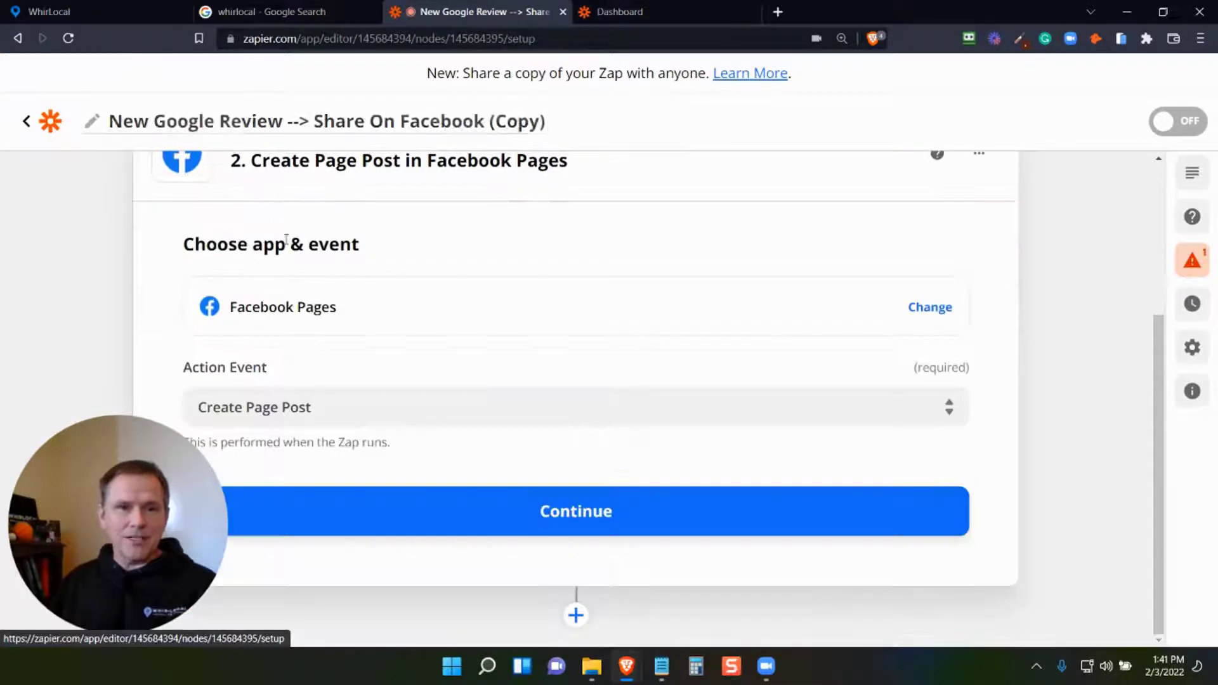
left_click(318, 314)
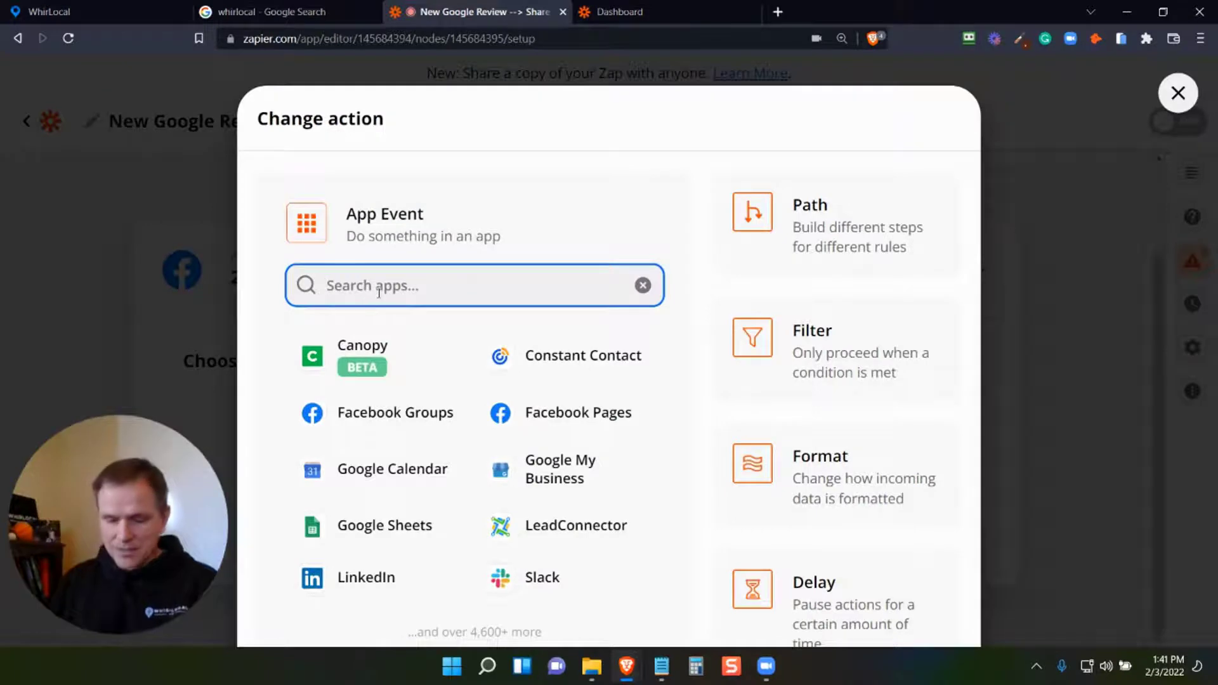
type("linkedin")
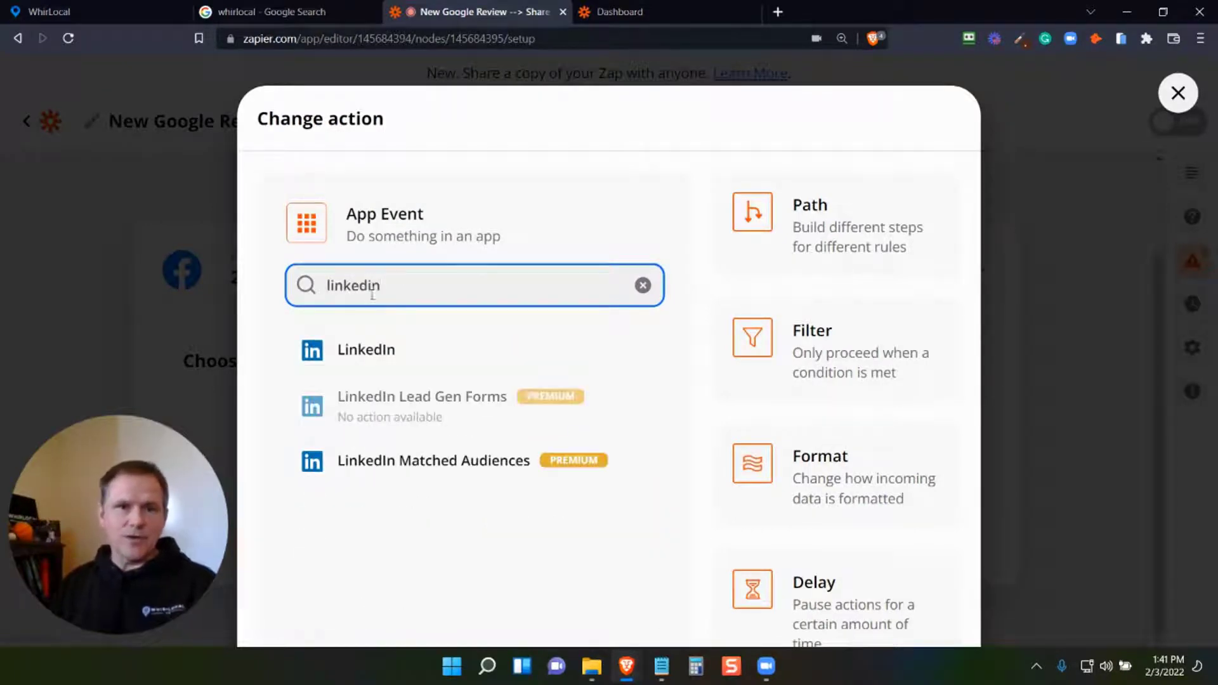
left_click(373, 349)
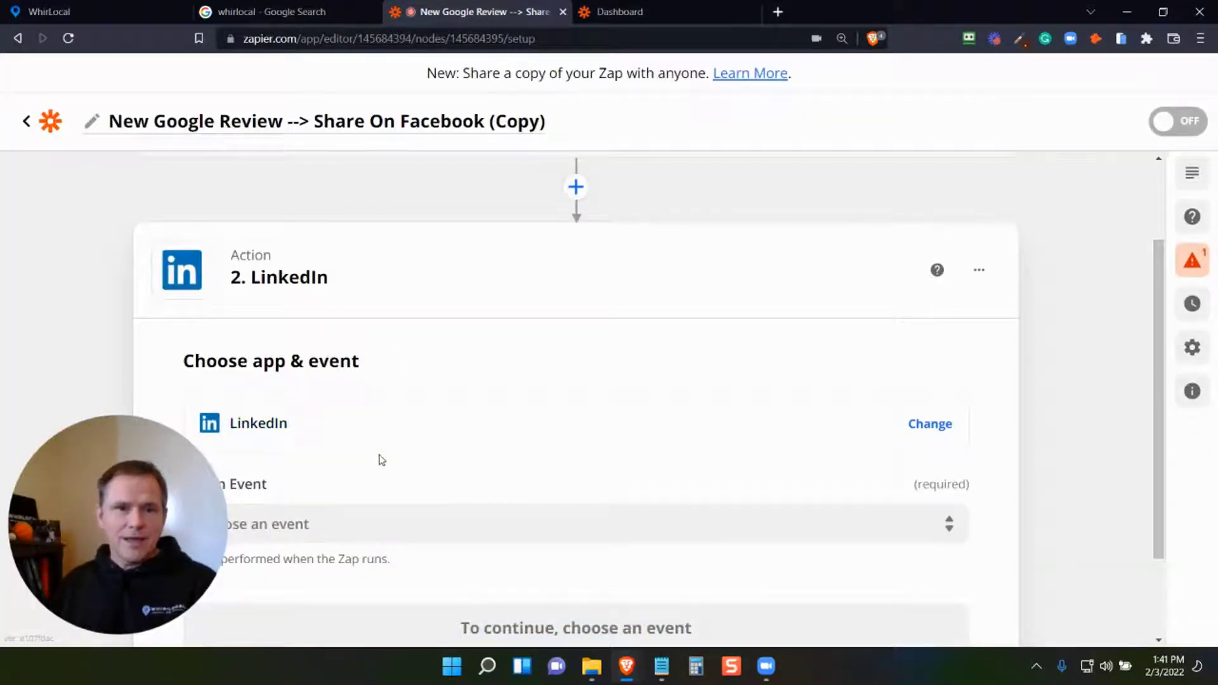
Step: Set the LinkedIn action event to Create Share Update and continue to the account selection
scroll(380, 457, "down", 2)
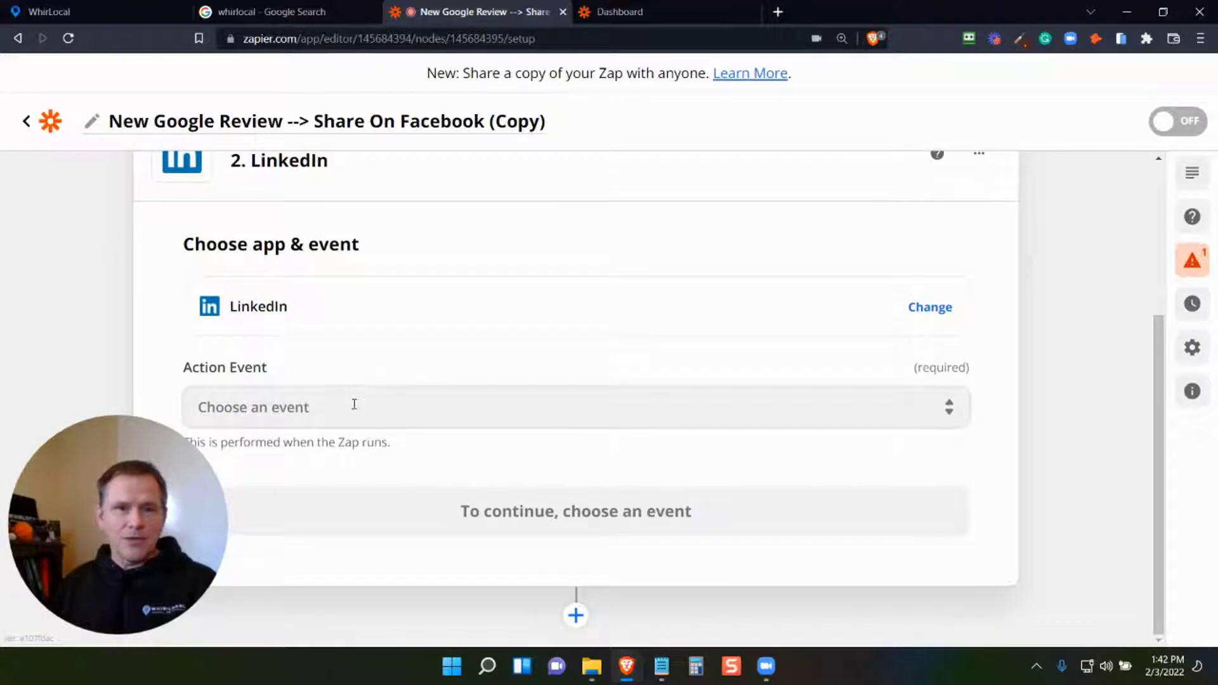
left_click(353, 412)
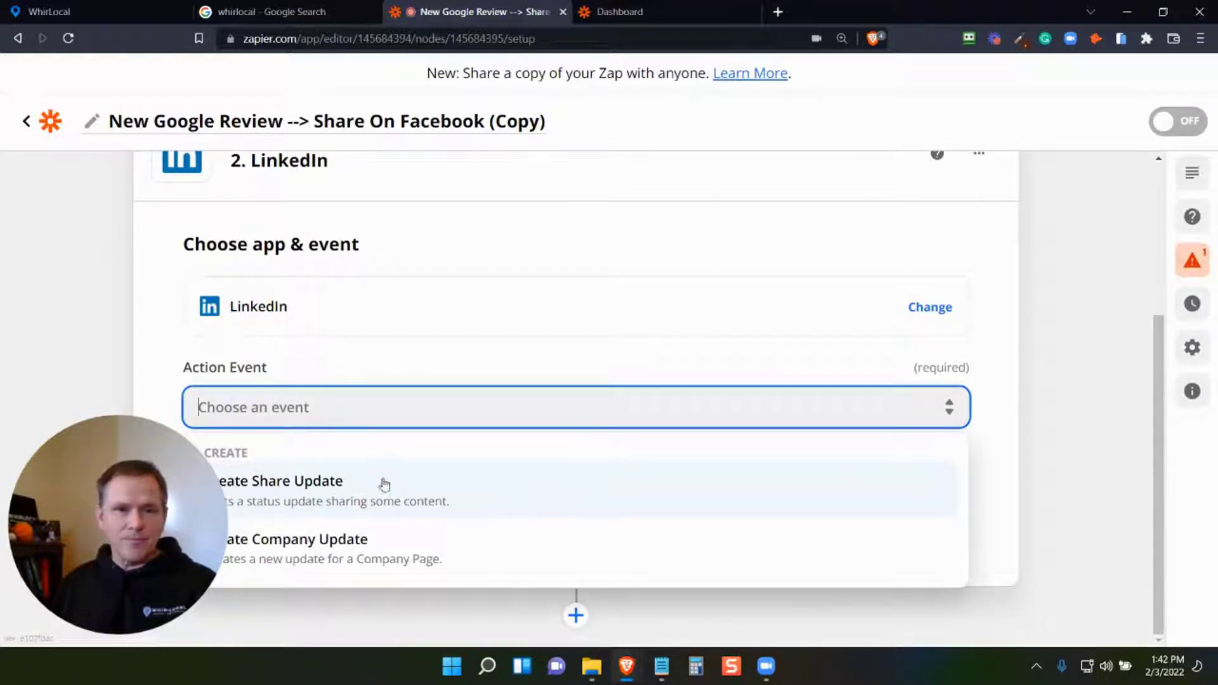
left_click_drag(94, 477, 94, 350)
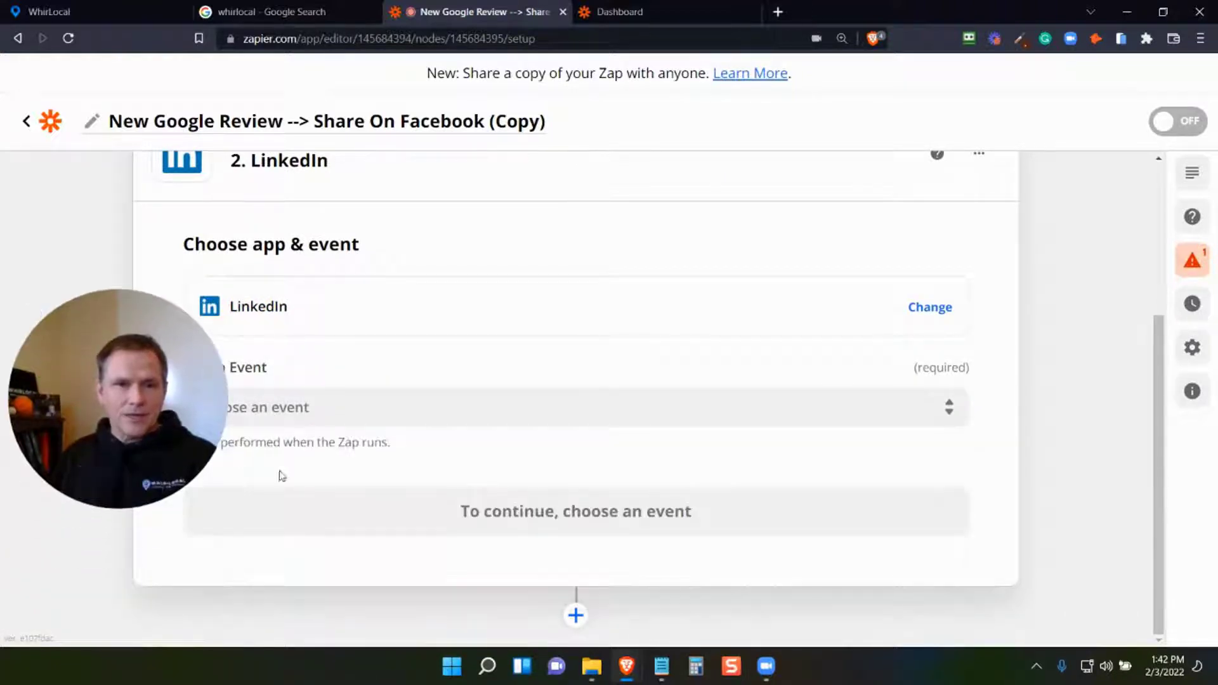
left_click(341, 410)
left_click(316, 494)
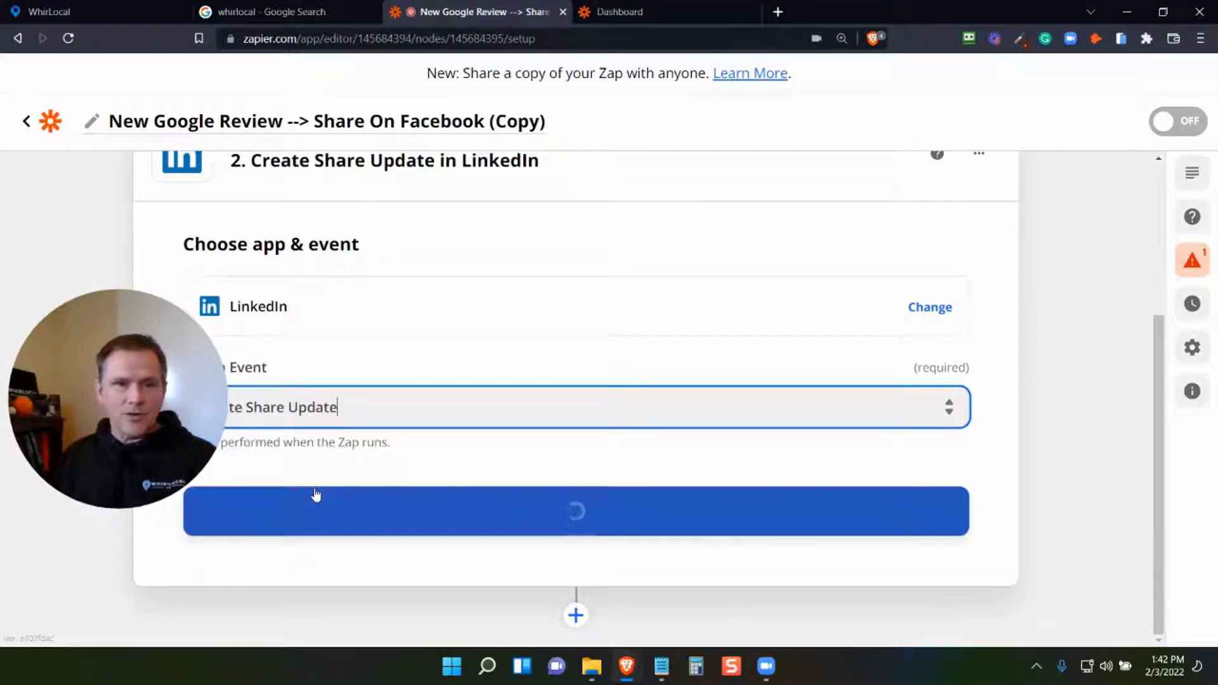
left_click(343, 506)
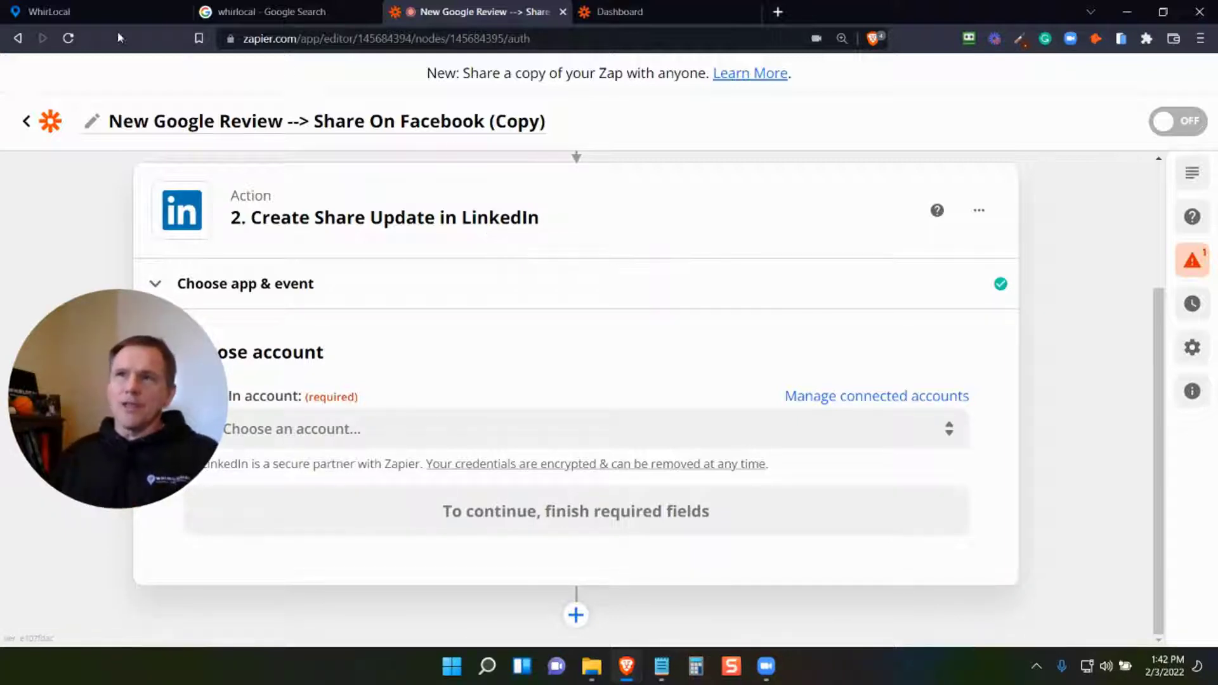
Step: Switch to the WhirLocal dashboard and open the RSS & API section of the Advanced Settings
left_click(115, 11)
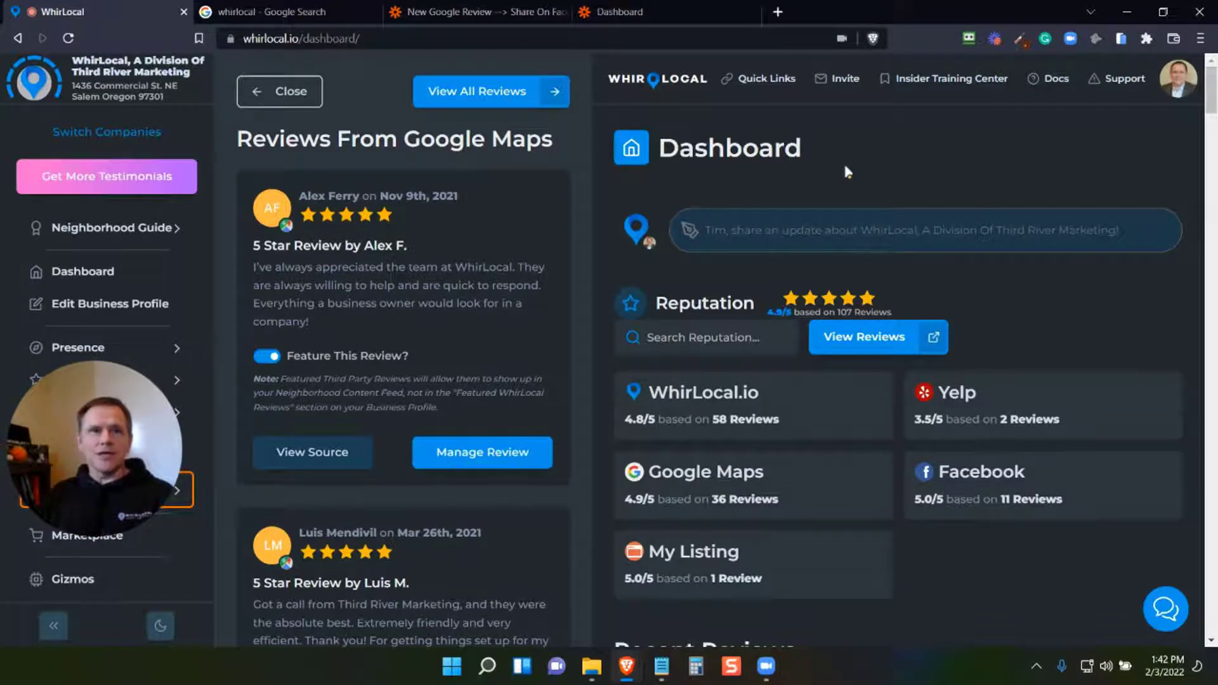
mouse_move(88, 519)
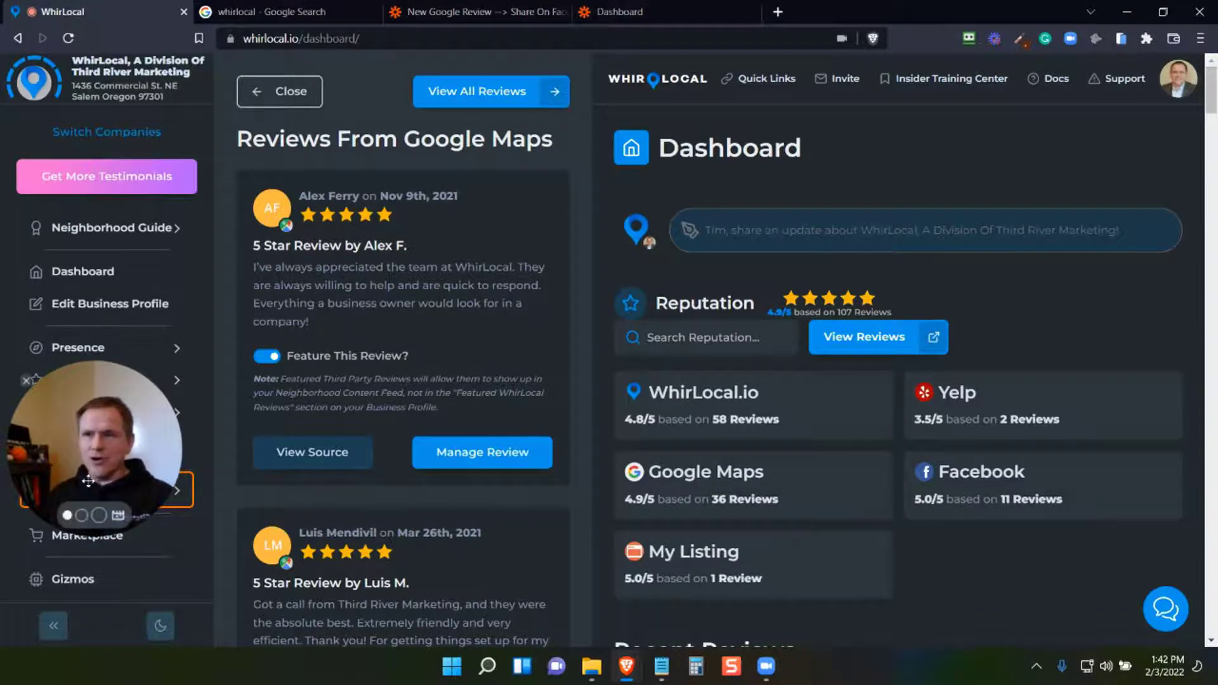
left_click(83, 515)
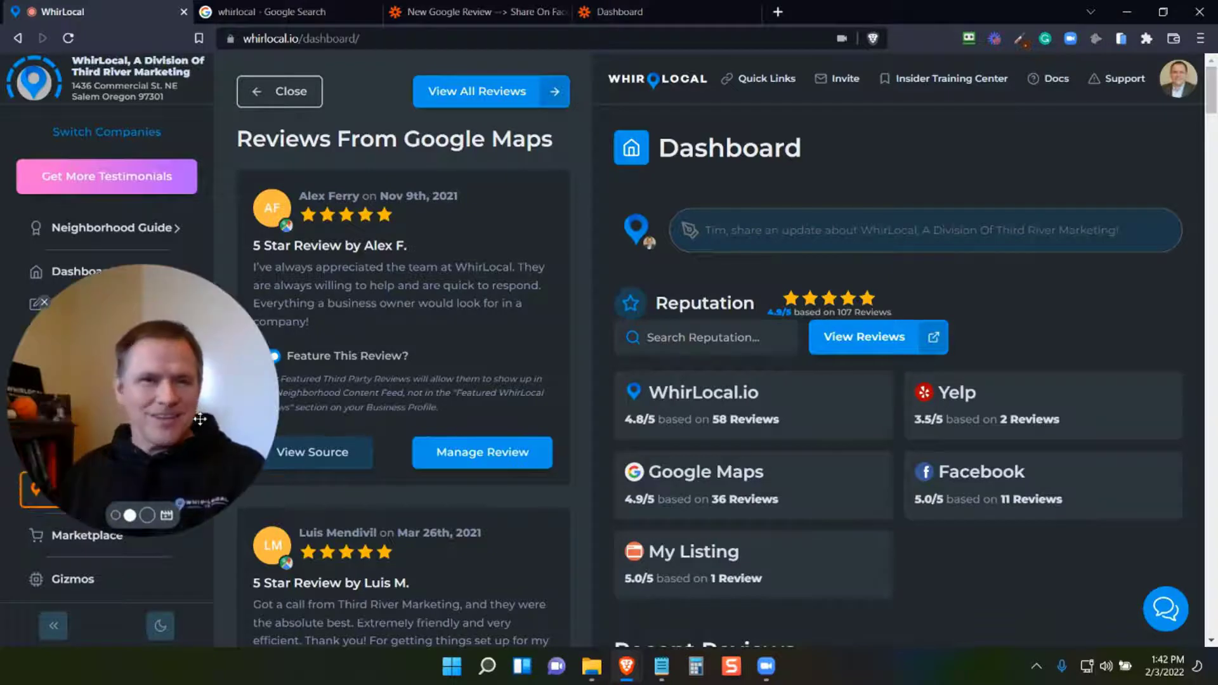
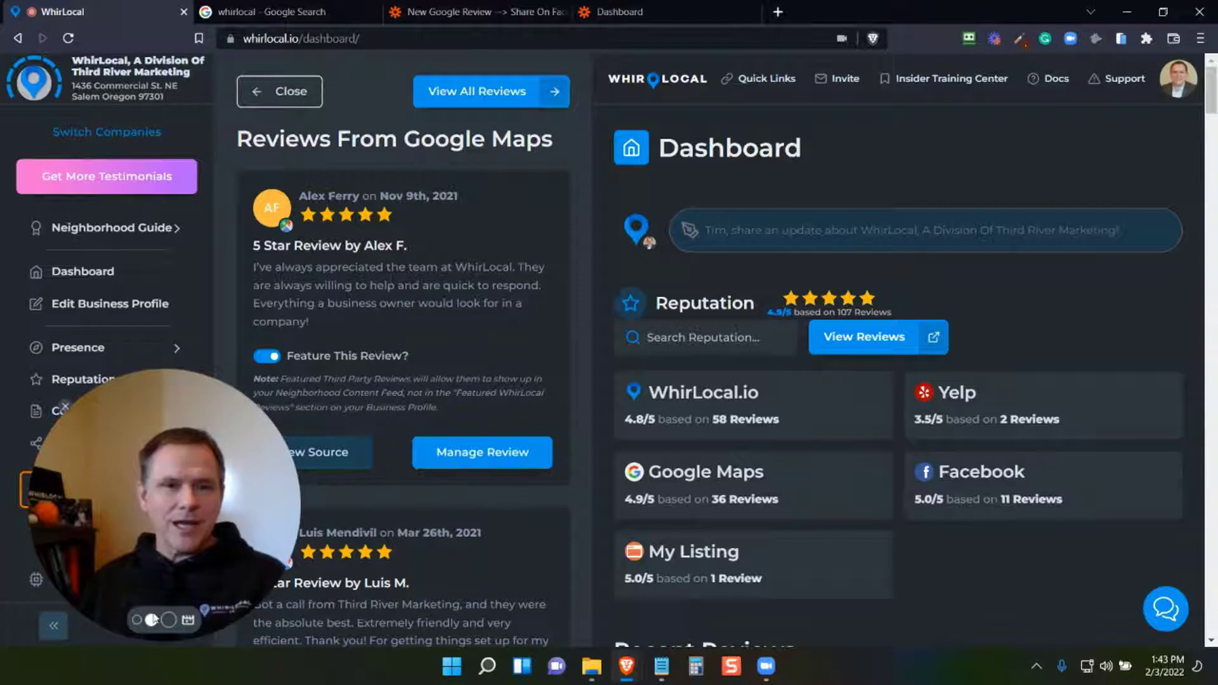
left_click(143, 620)
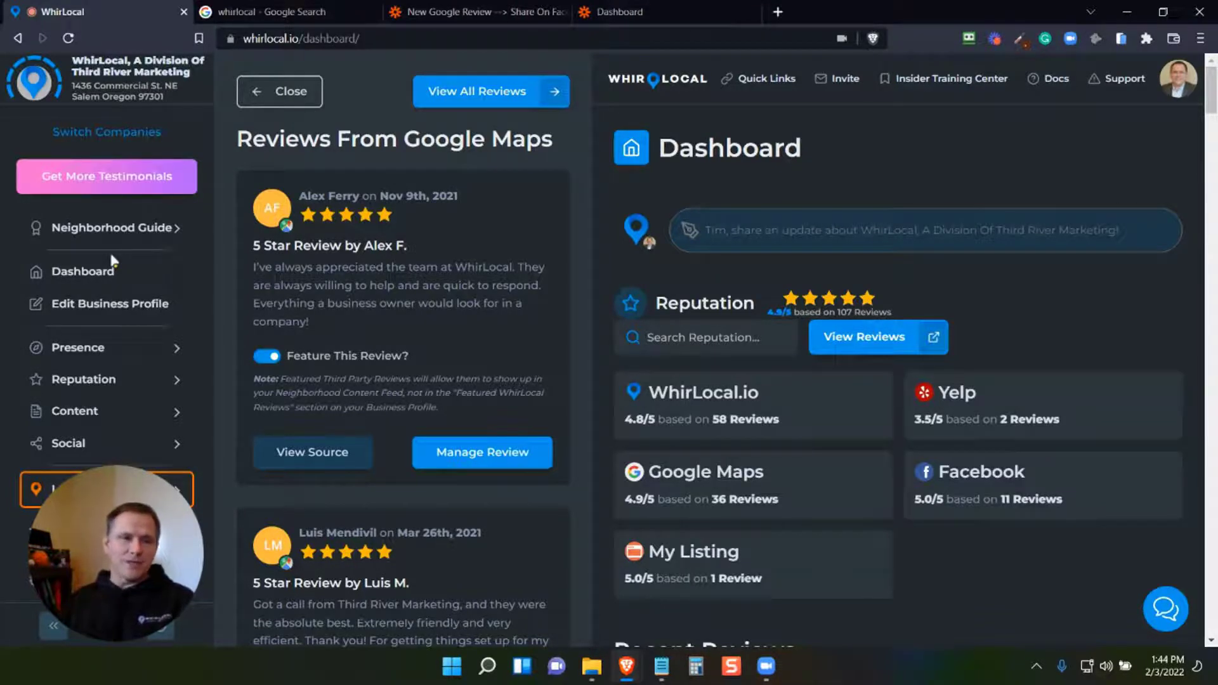
scroll(115, 285, "down", 4)
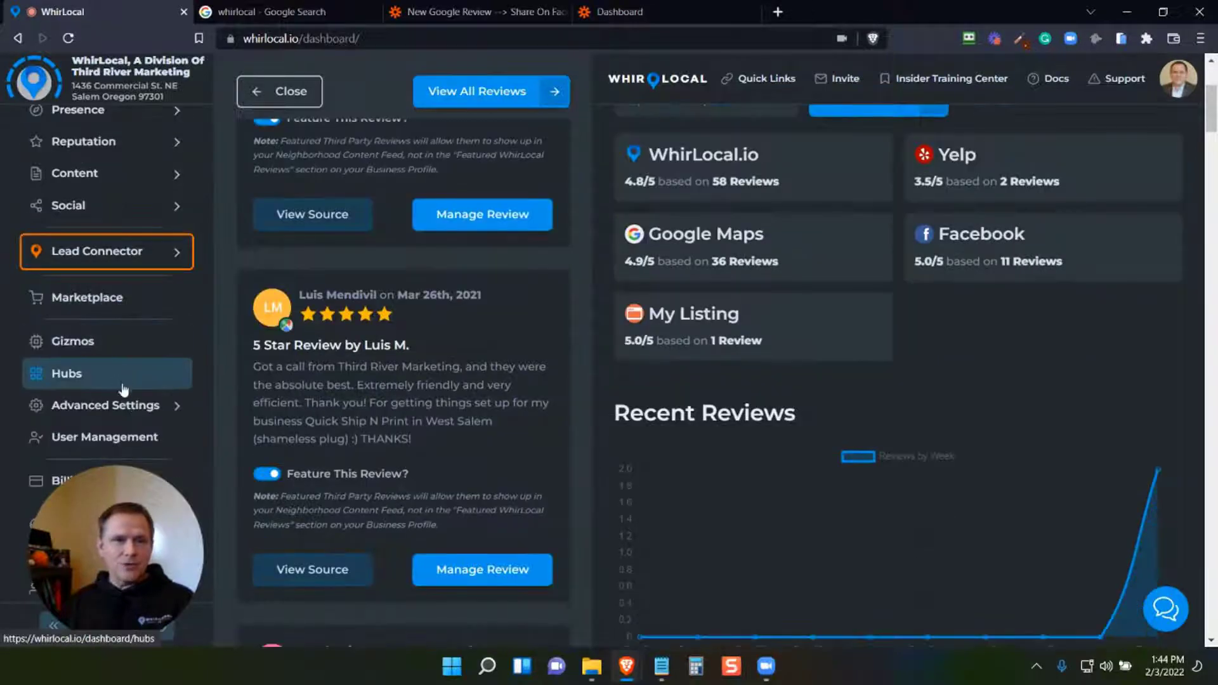
mouse_move(130, 412)
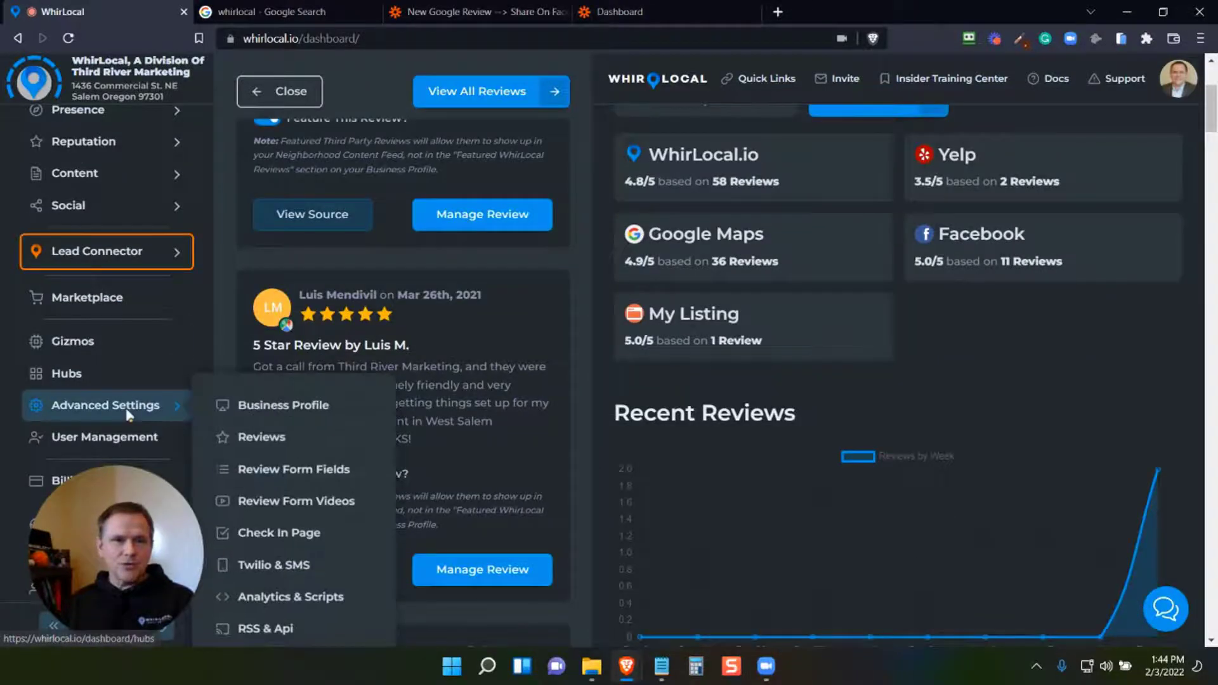
left_click(262, 439)
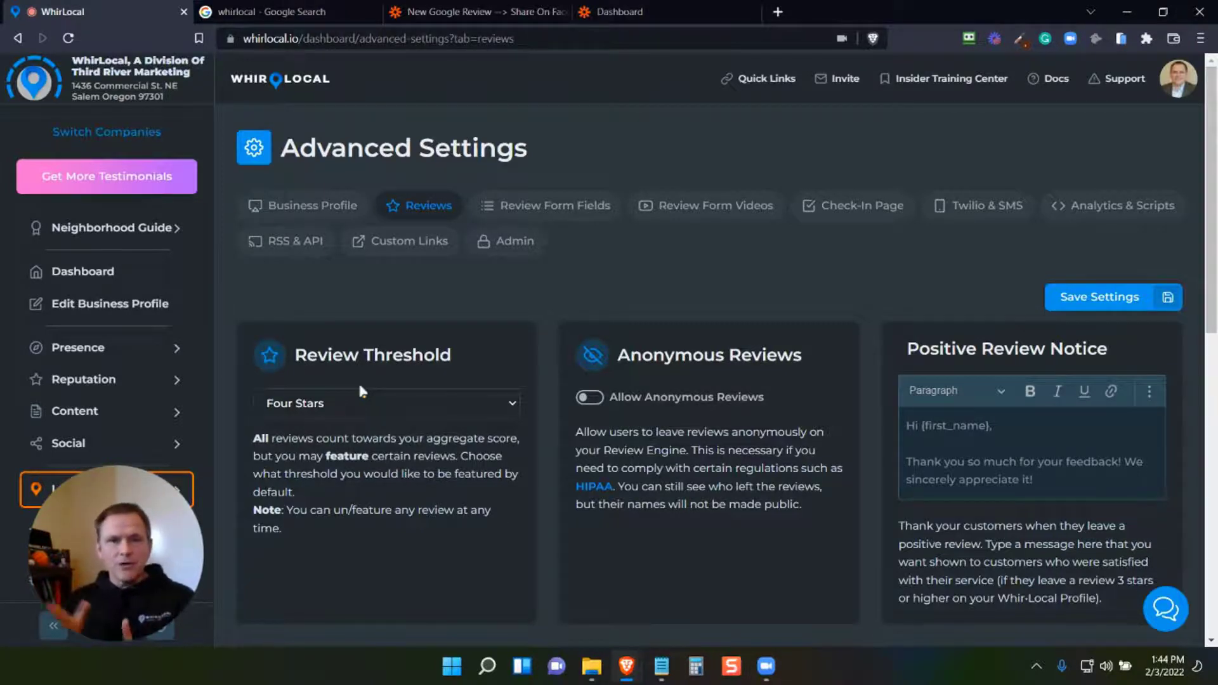
left_click(283, 243)
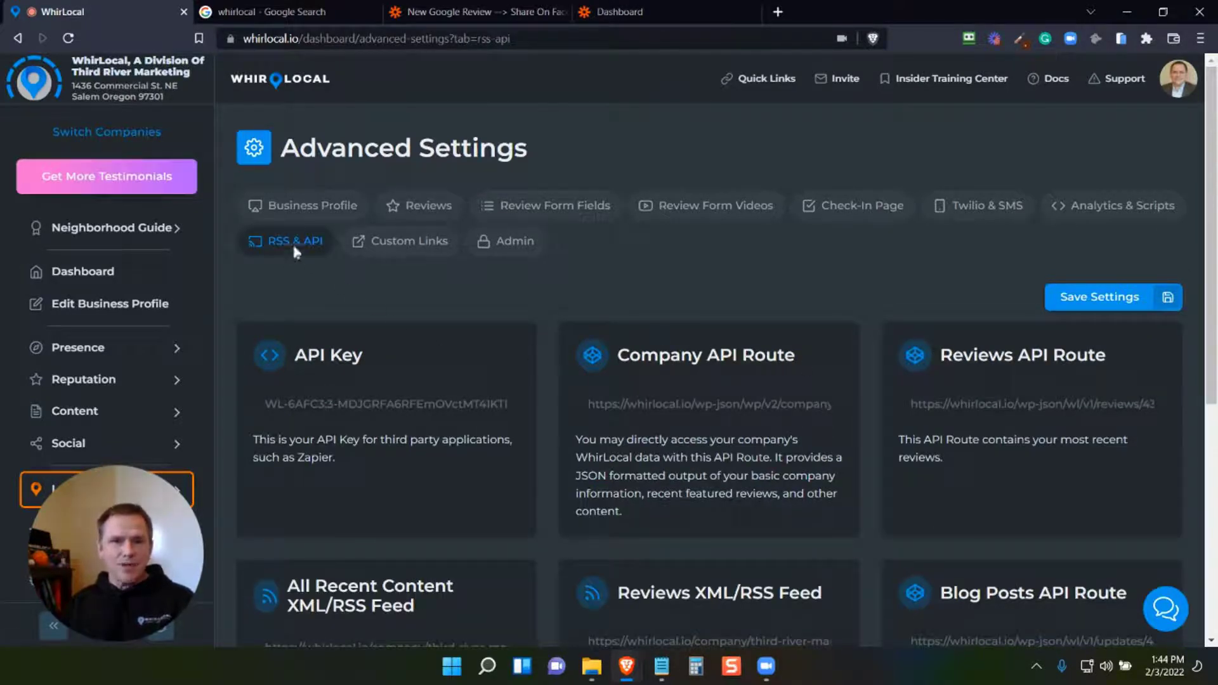
Step: Select WhirLocal's Reviews API Route address and return to the Zaps list in Zapier
left_click(954, 405)
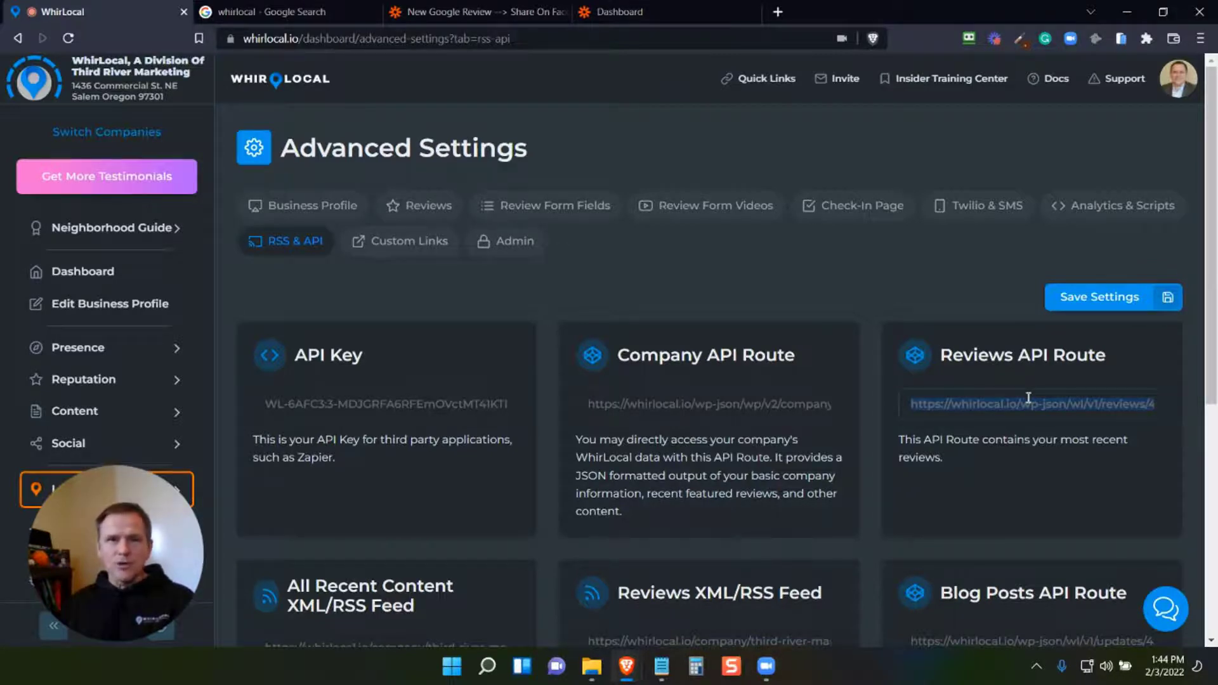
left_click(511, 11)
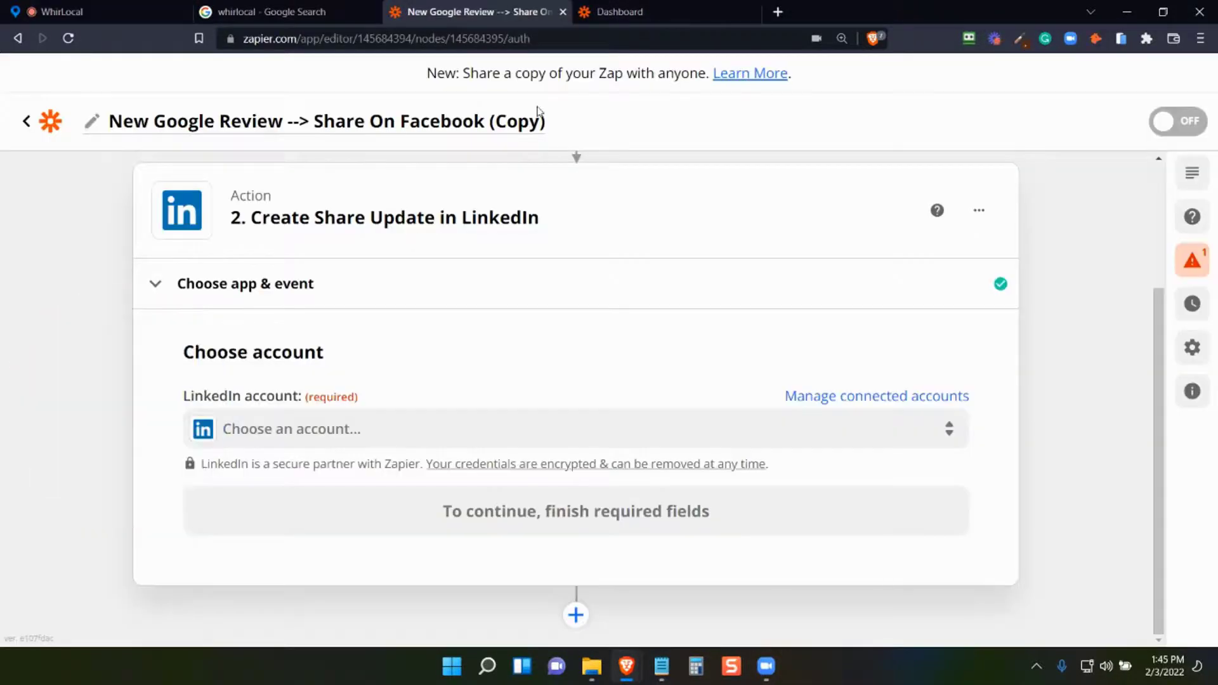
scroll(563, 312, "up", 3)
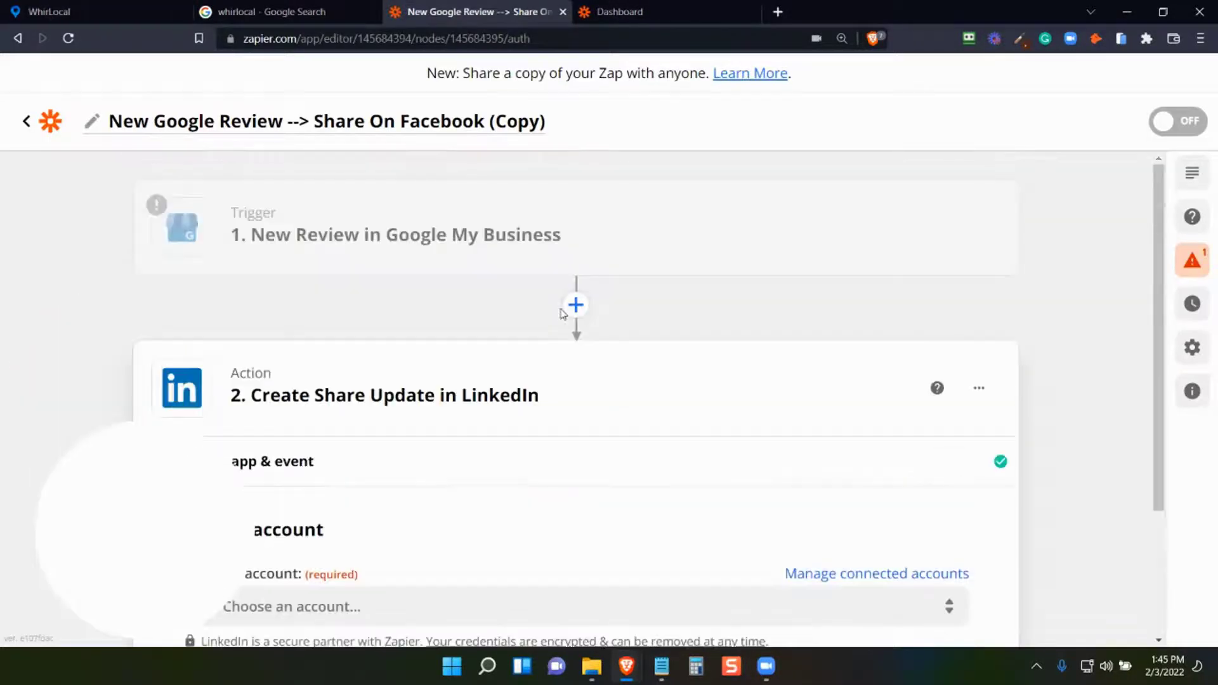
left_click(30, 127)
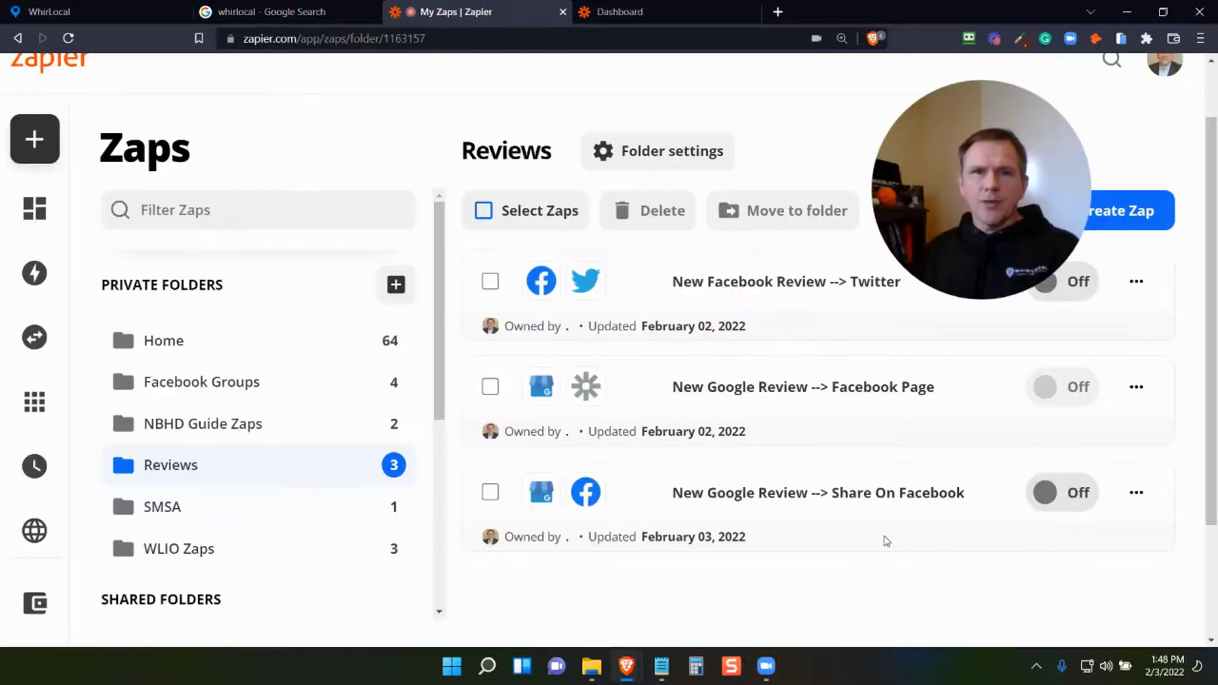
Step: Duplicate the "New Google Review --> Share On Facebook" Zap in the Reviews folder once more
left_click(1098, 507)
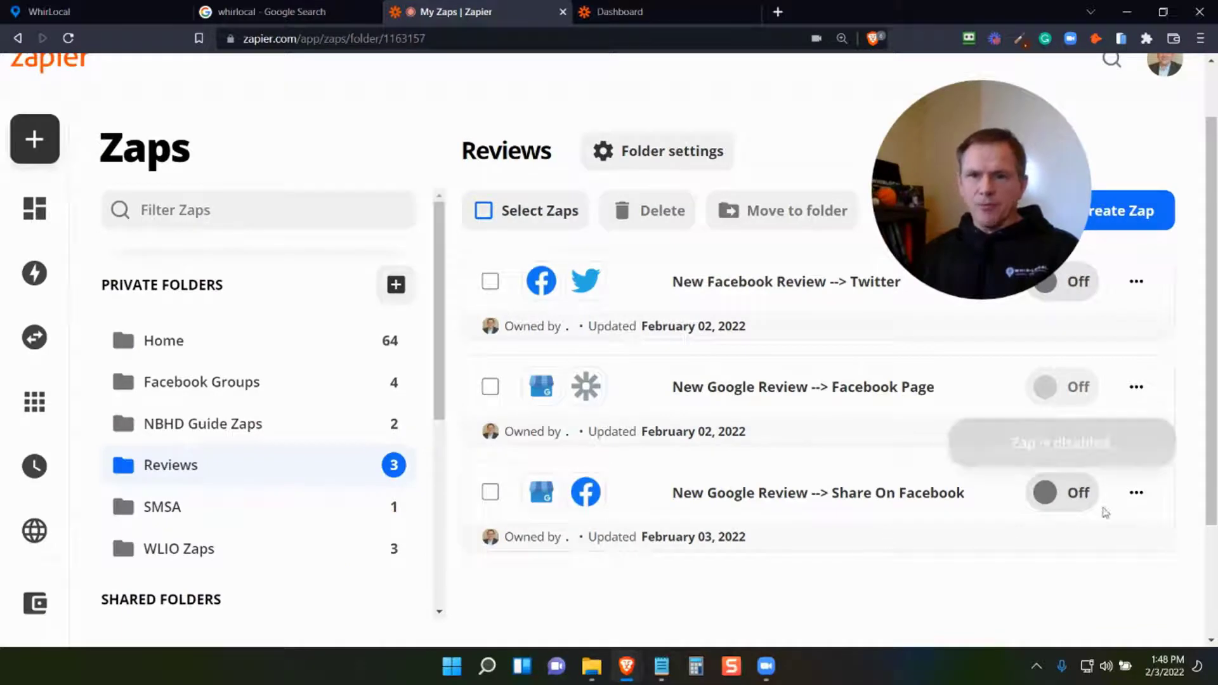
left_click(1137, 492)
scroll(1026, 543, "down", 2)
scroll(1026, 543, "down", 1)
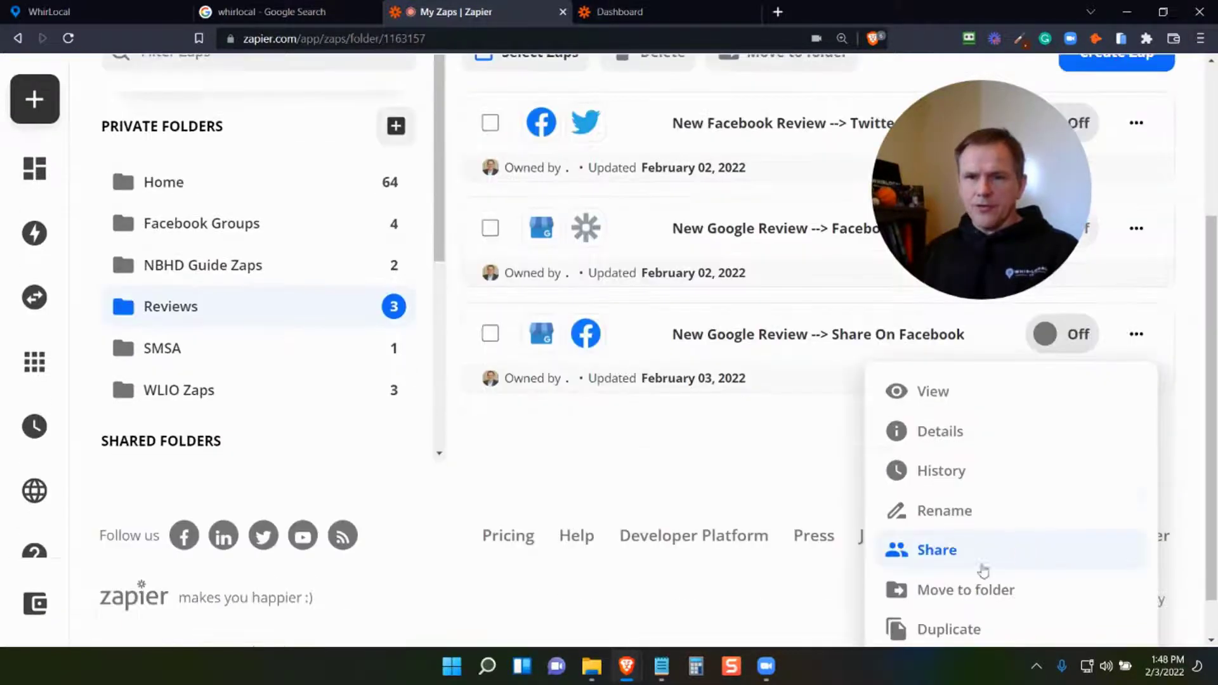
left_click(969, 629)
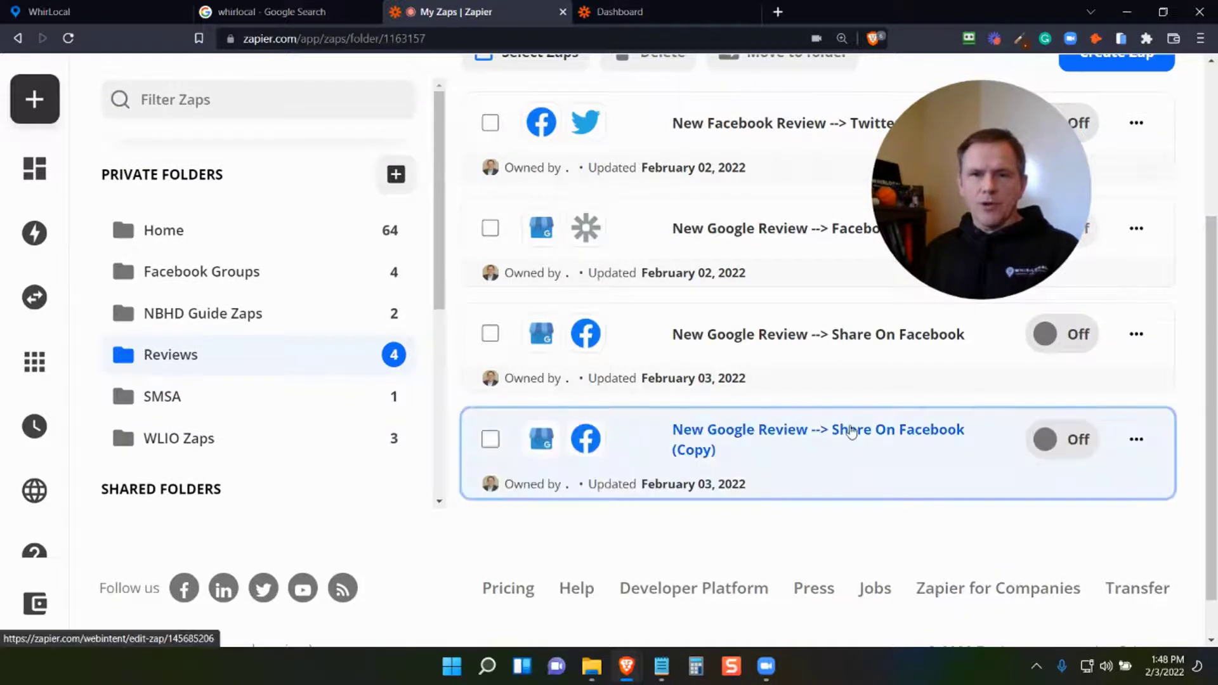
Step: Open the copied Zap and change its trigger app from Google My Business to Webhooks by Zapier
left_click(850, 433)
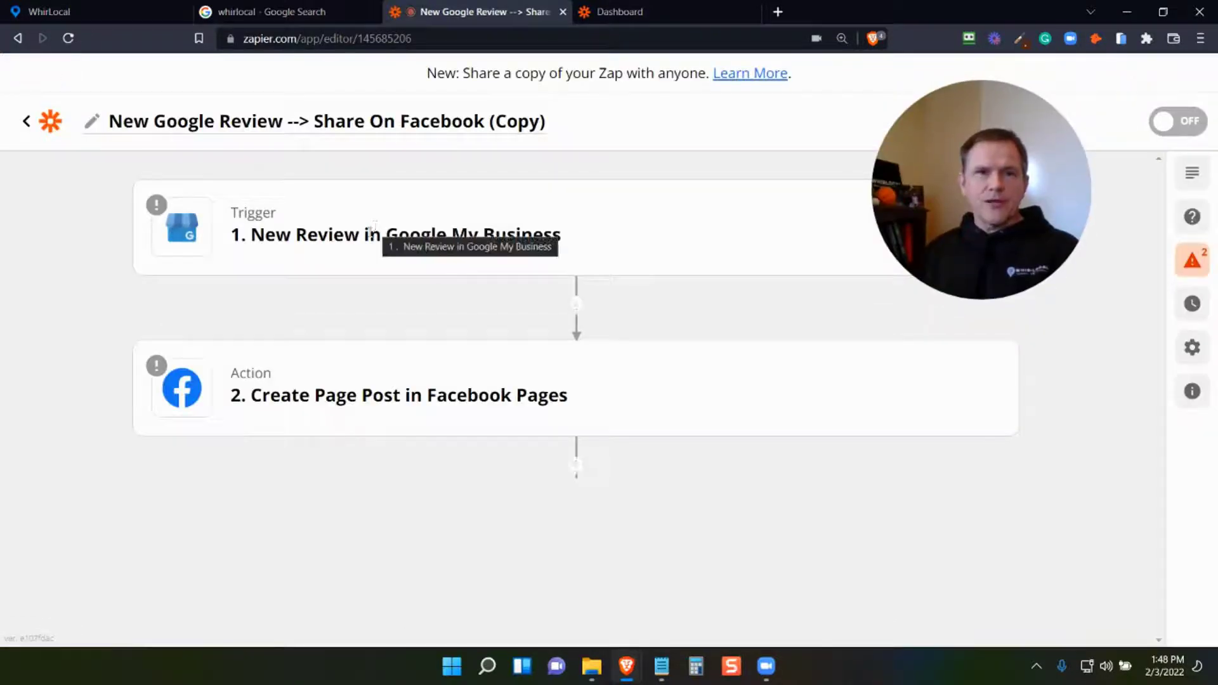
left_click(369, 235)
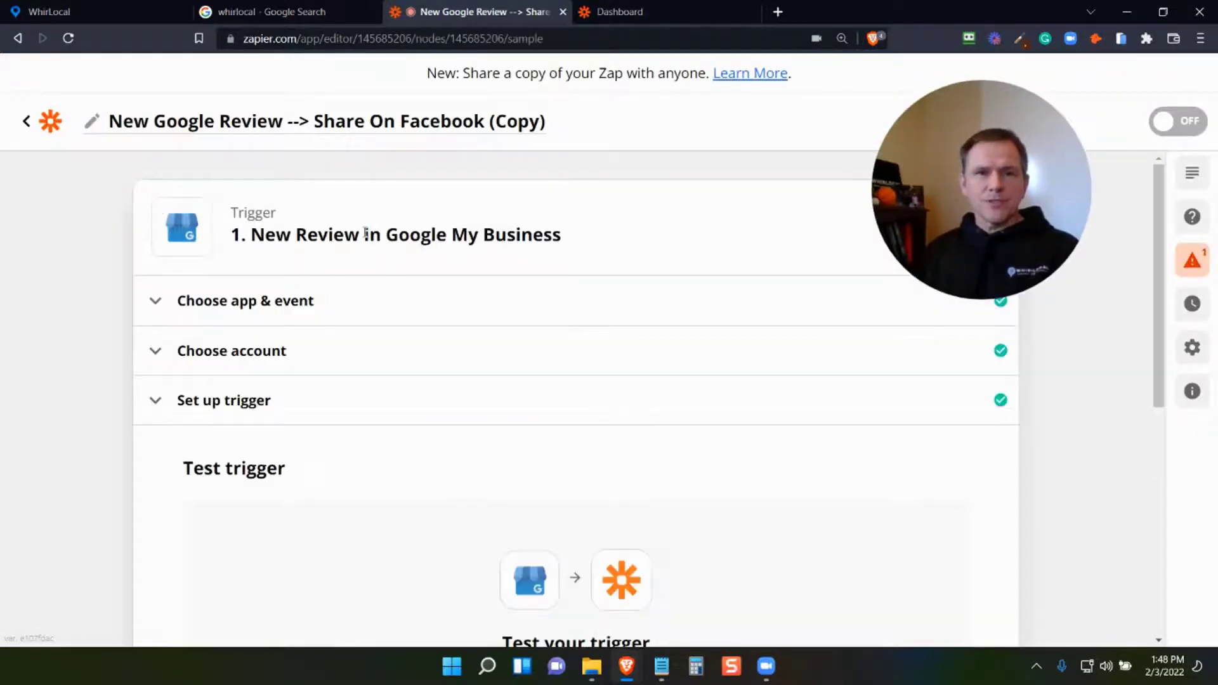
left_click(290, 304)
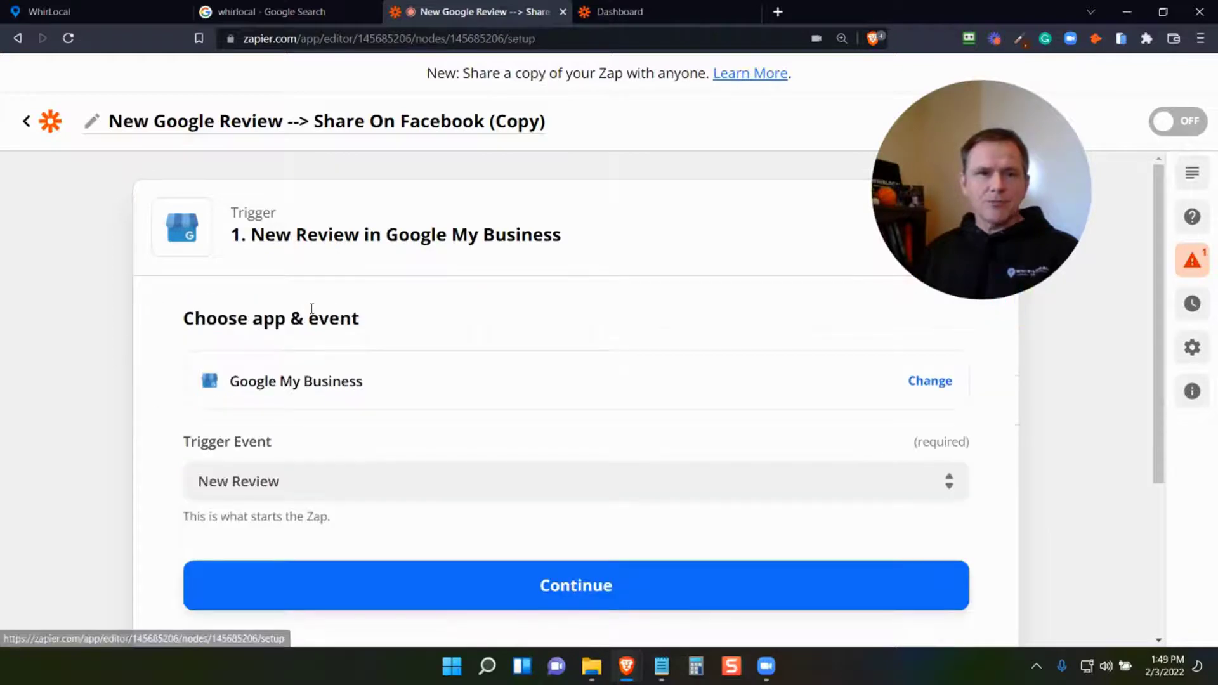
left_click(327, 382)
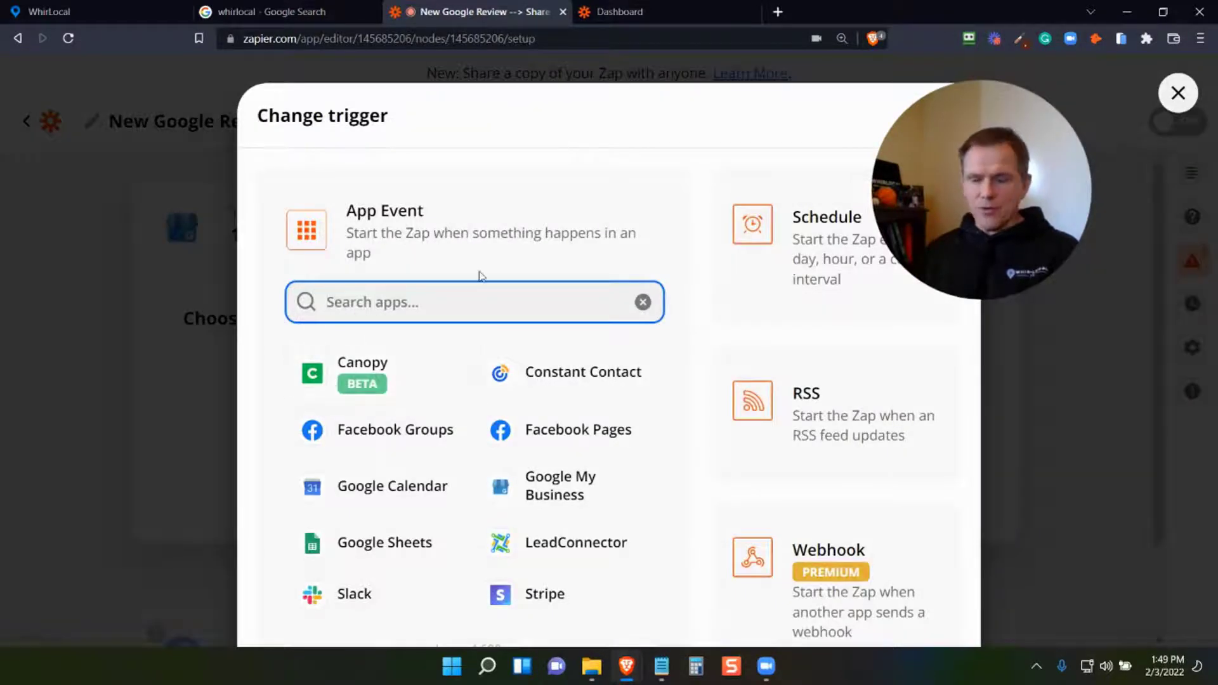
type("web")
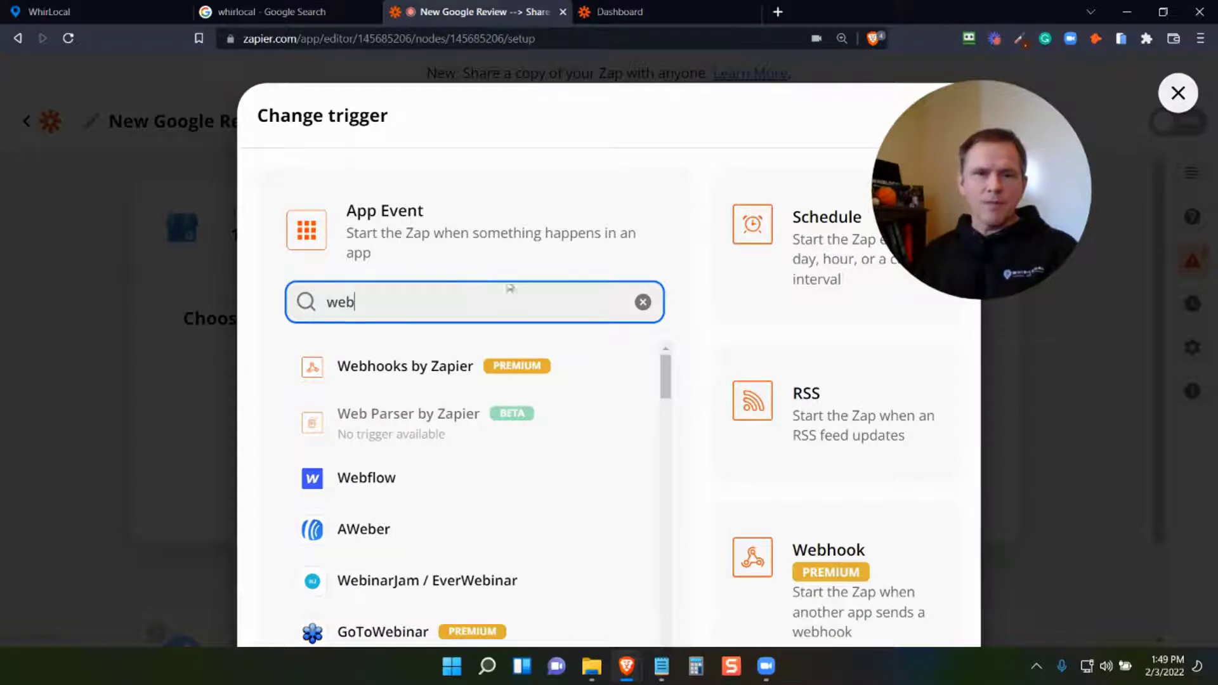
left_click(438, 366)
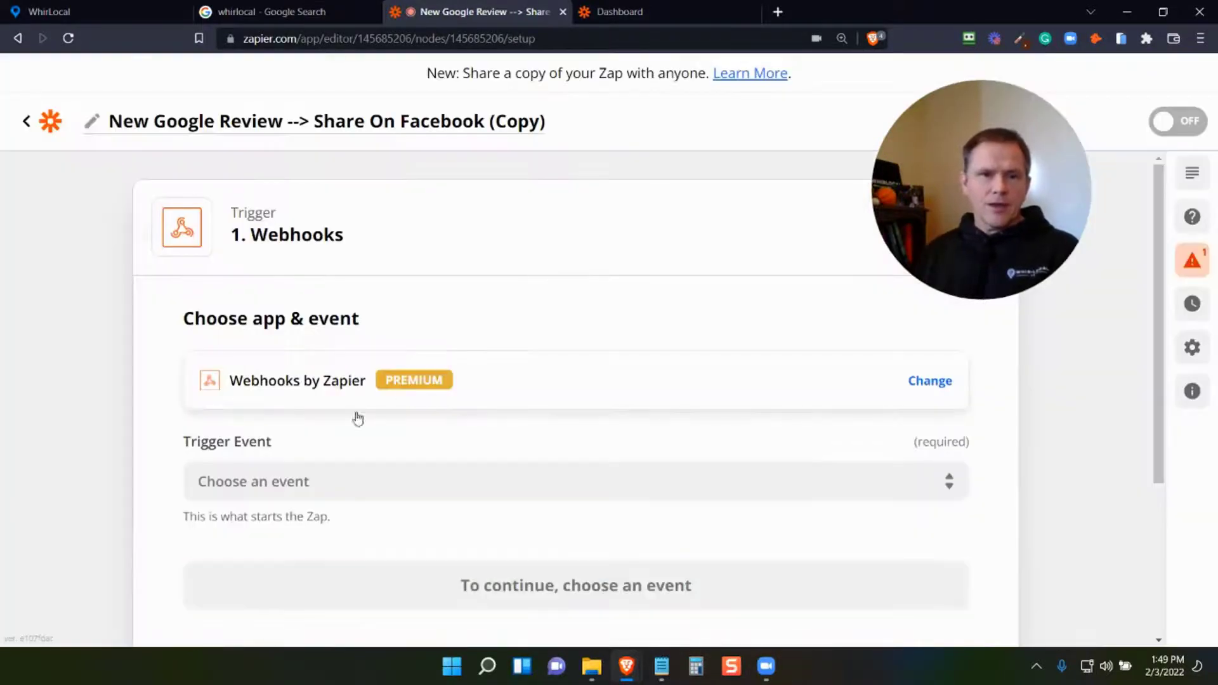
Step: Set the webhook trigger event to Retrieve Poll and continue to the trigger setup
left_click(285, 476)
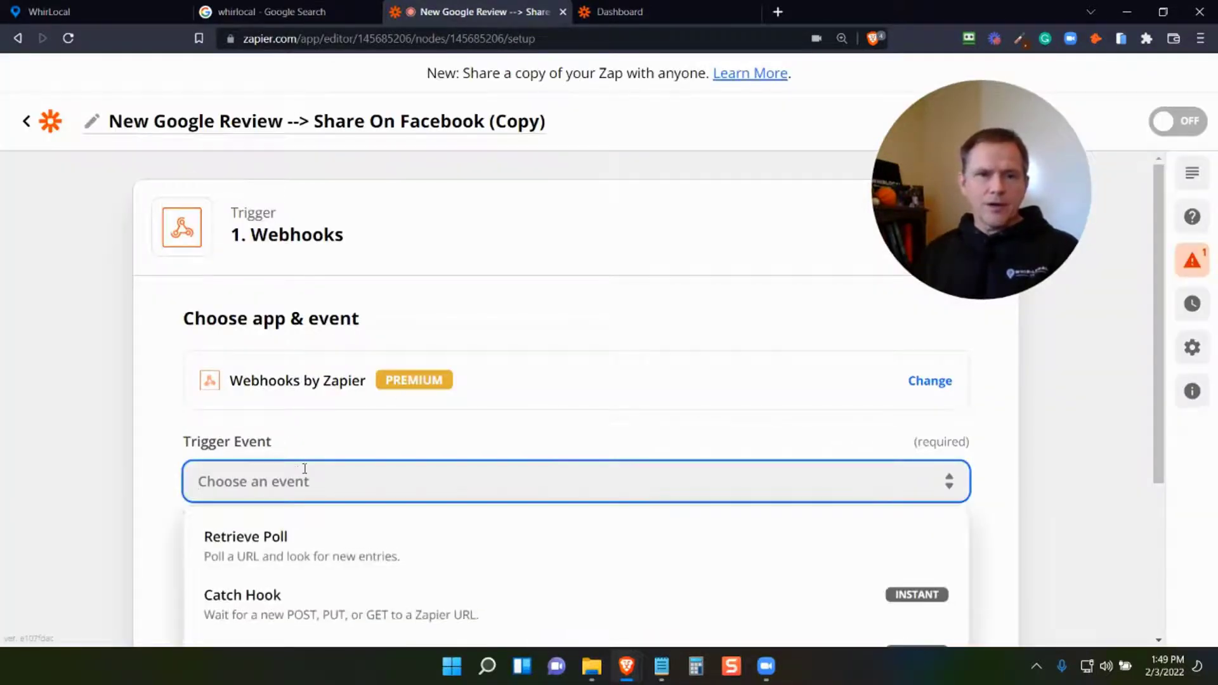
left_click(268, 542)
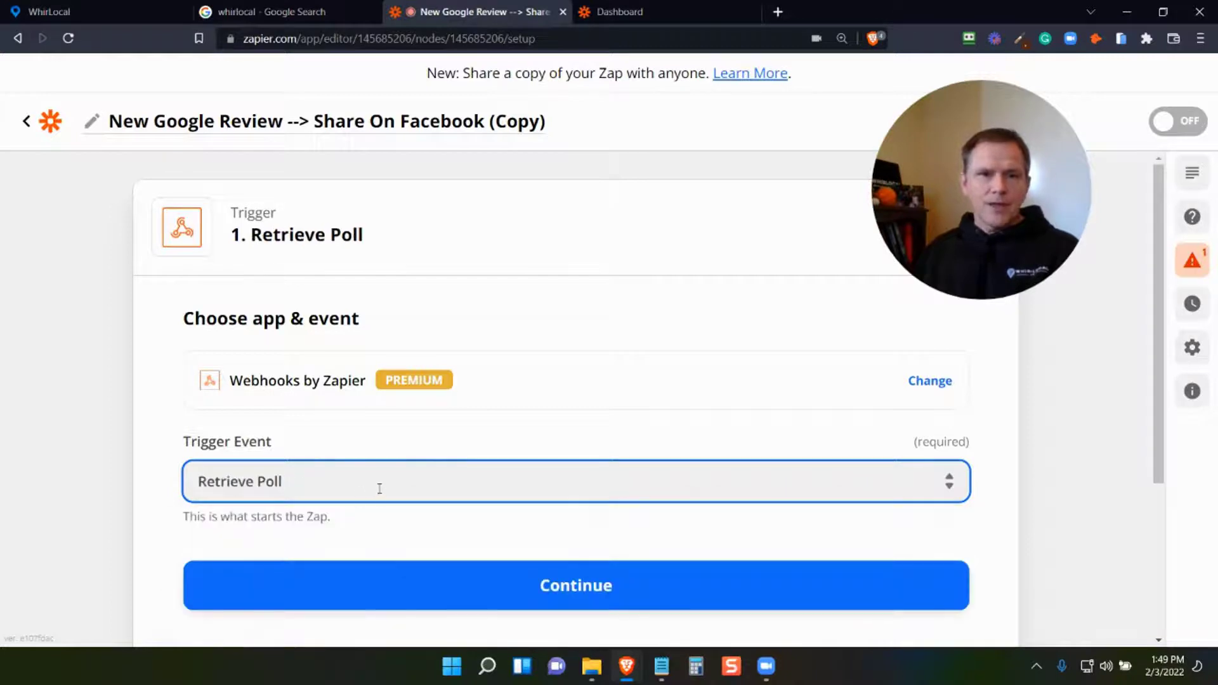
left_click(466, 578)
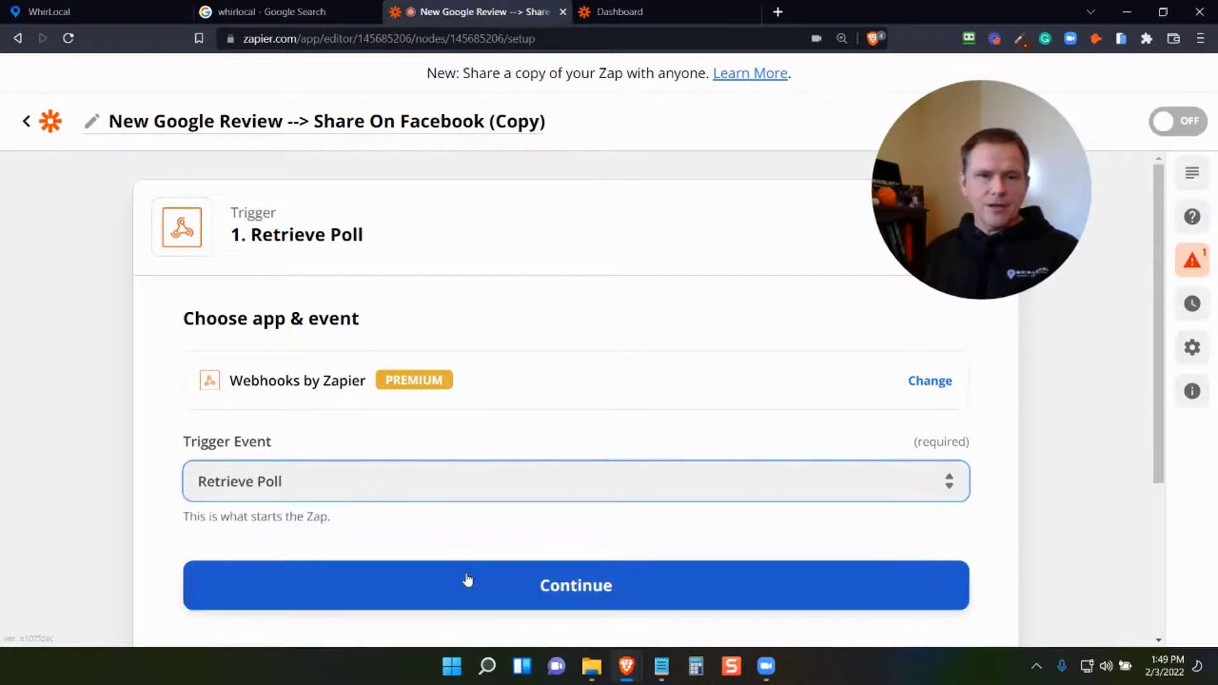
Step: Copy the Reviews API Route from WhirLocal's RSS & API settings and enter it as the Retrieve Poll trigger's URL
left_click(100, 14)
triple_click(958, 403)
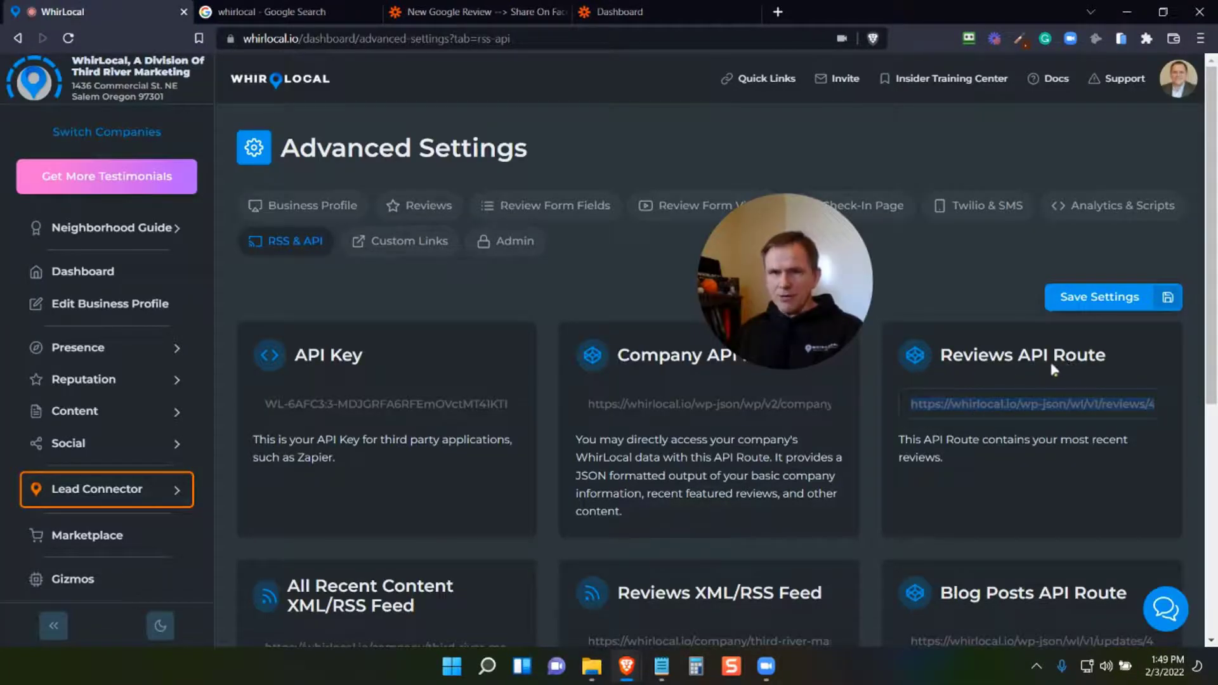
left_click(498, 12)
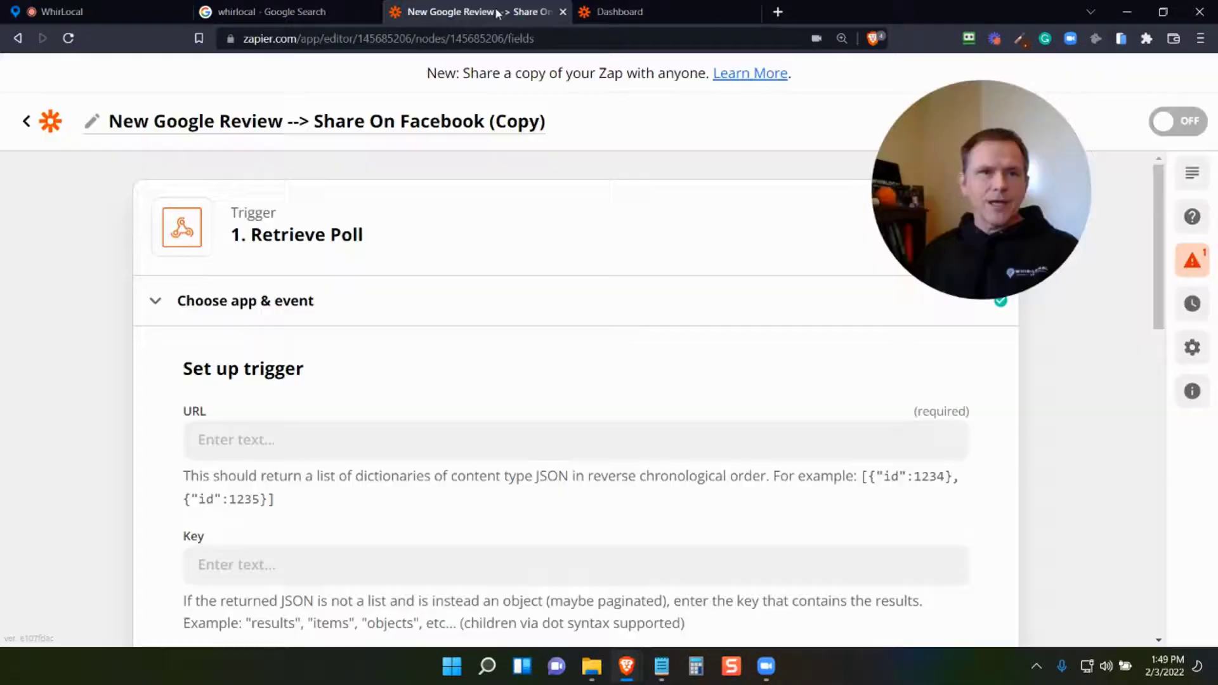
left_click(400, 430)
type("https://whirlocal.io/wp-json/wl/v1/reviews/438211/")
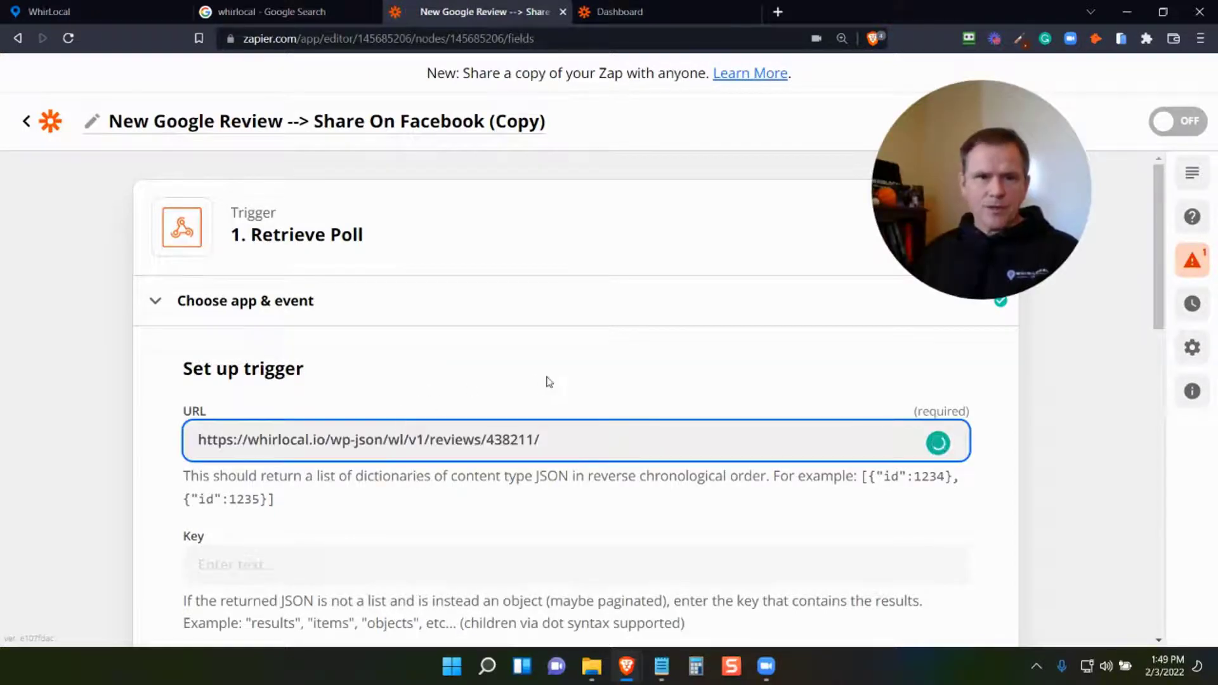
Step: Leave the trigger's optional fields, including Key, Xpath, Basic Auth and Headers, empty and continue to the trigger test
scroll(539, 387, "down", 3)
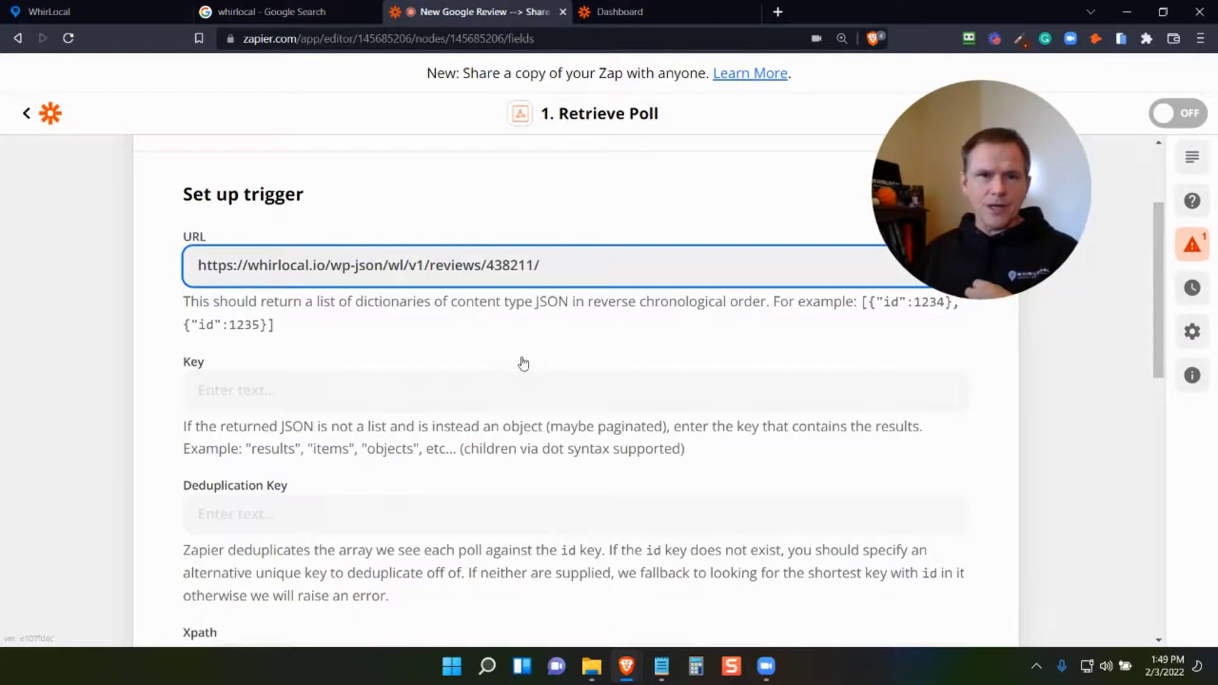
scroll(524, 368, "down", 6)
scroll(519, 373, "down", 5)
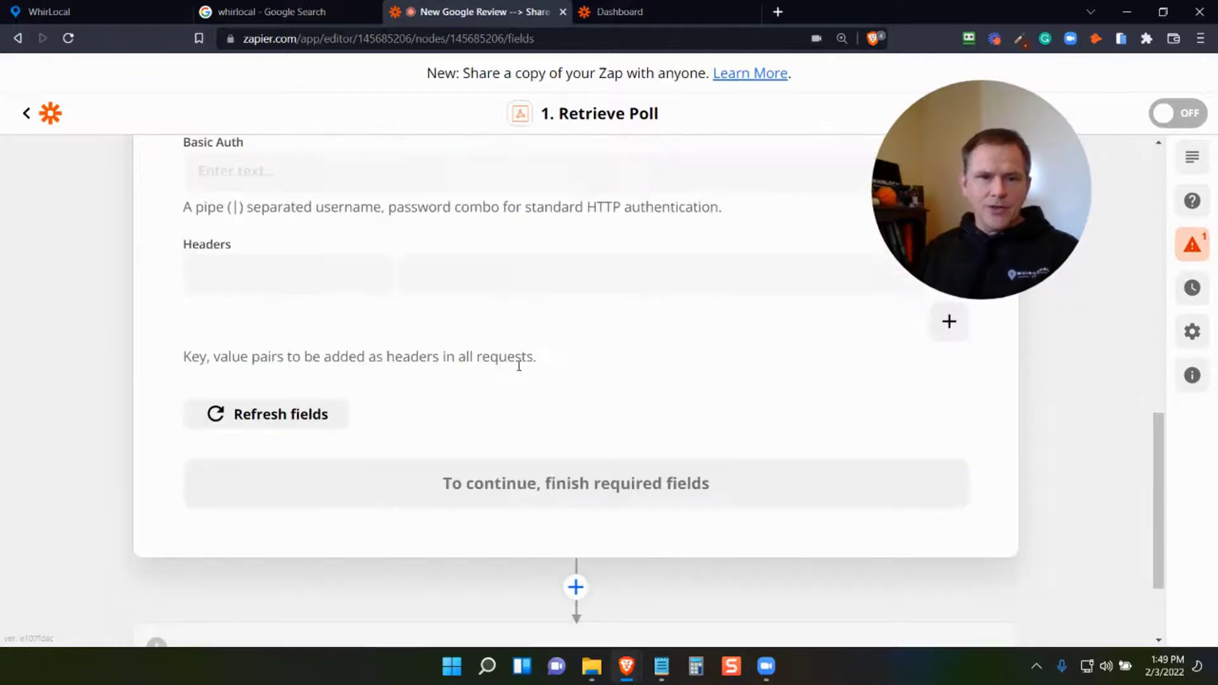
scroll(520, 307, "up", 5)
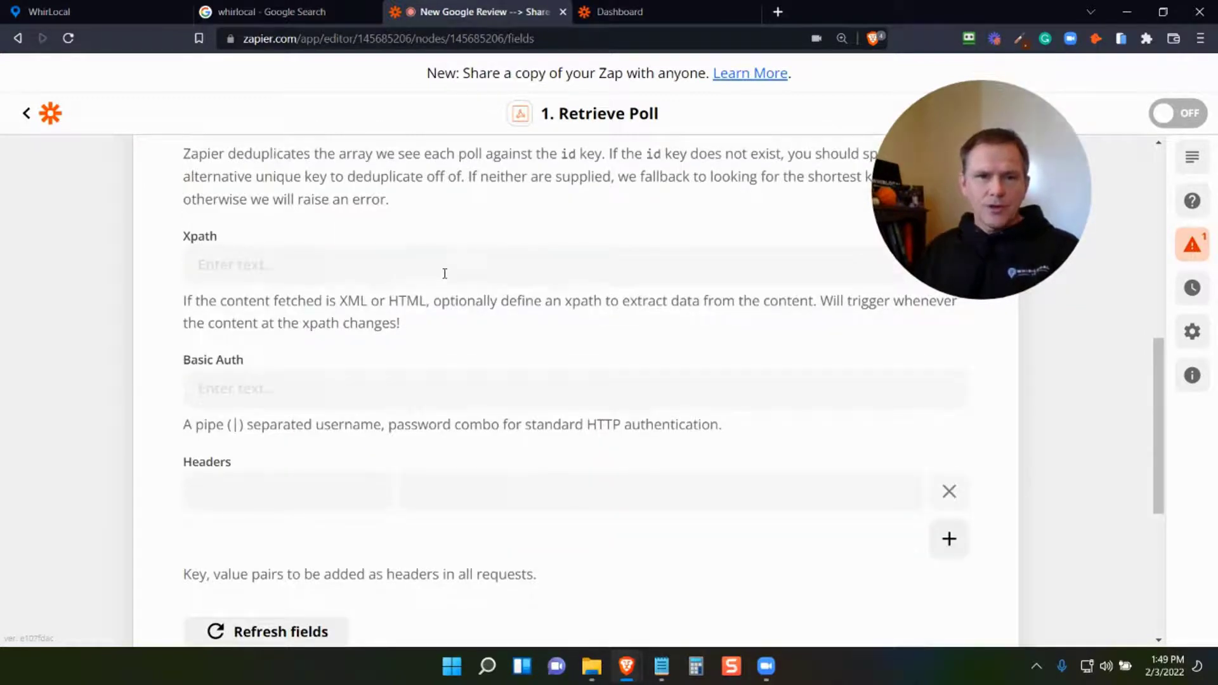
scroll(568, 381, "down", 5)
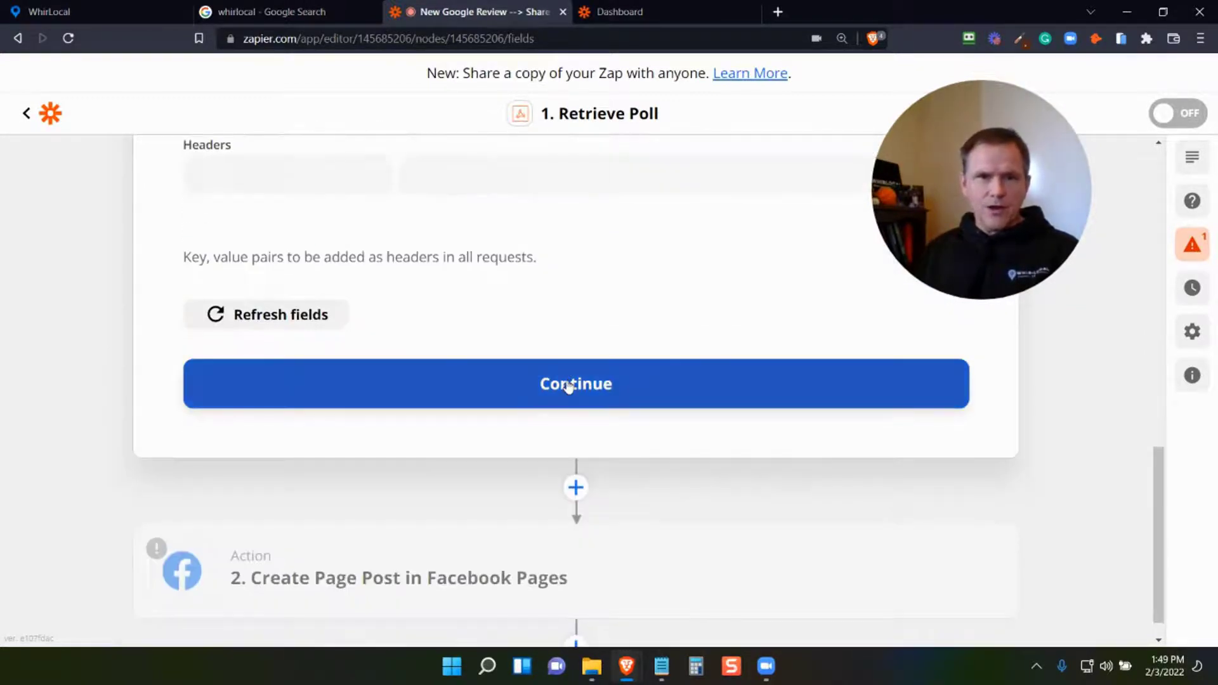
left_click(569, 386)
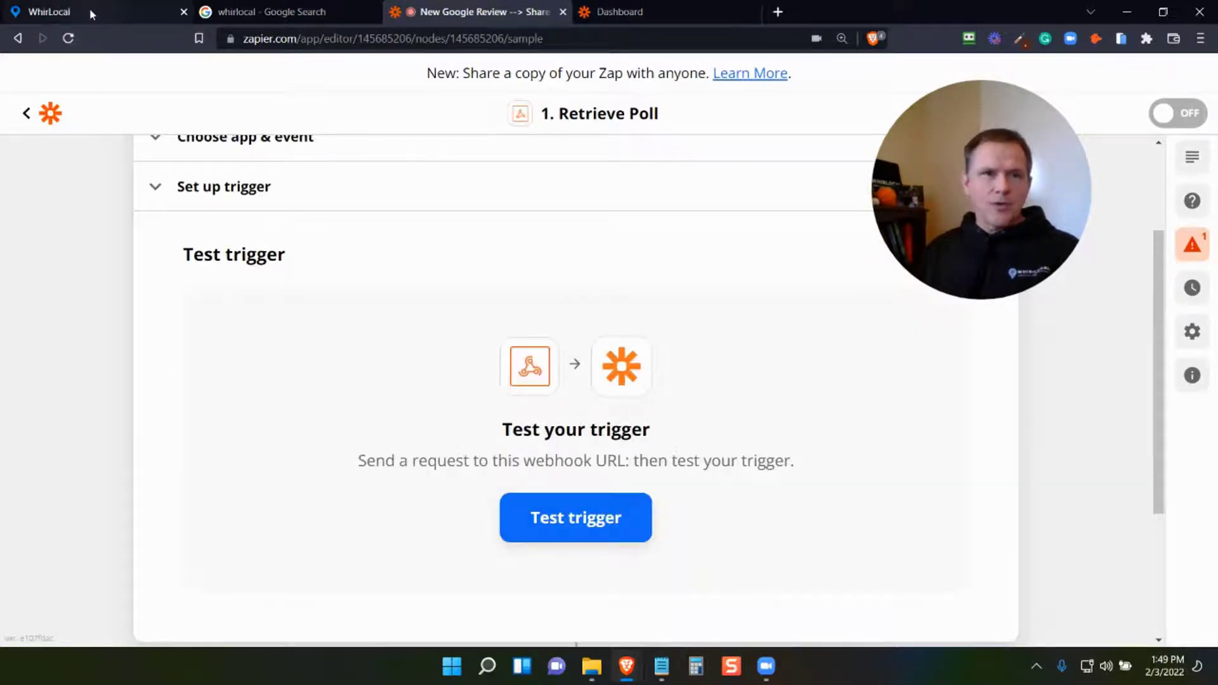
Step: Test the Retrieve Poll trigger, review the sample entry's review fields, and continue to the Facebook Pages action
left_click(90, 9)
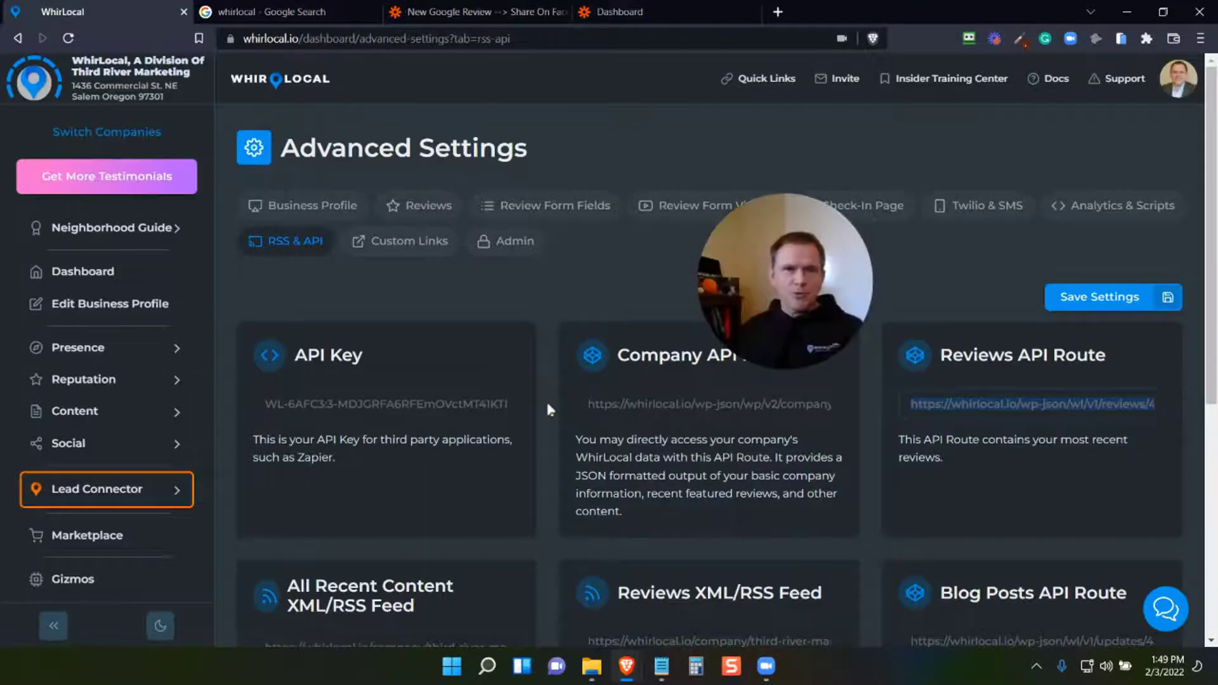
left_click(480, 12)
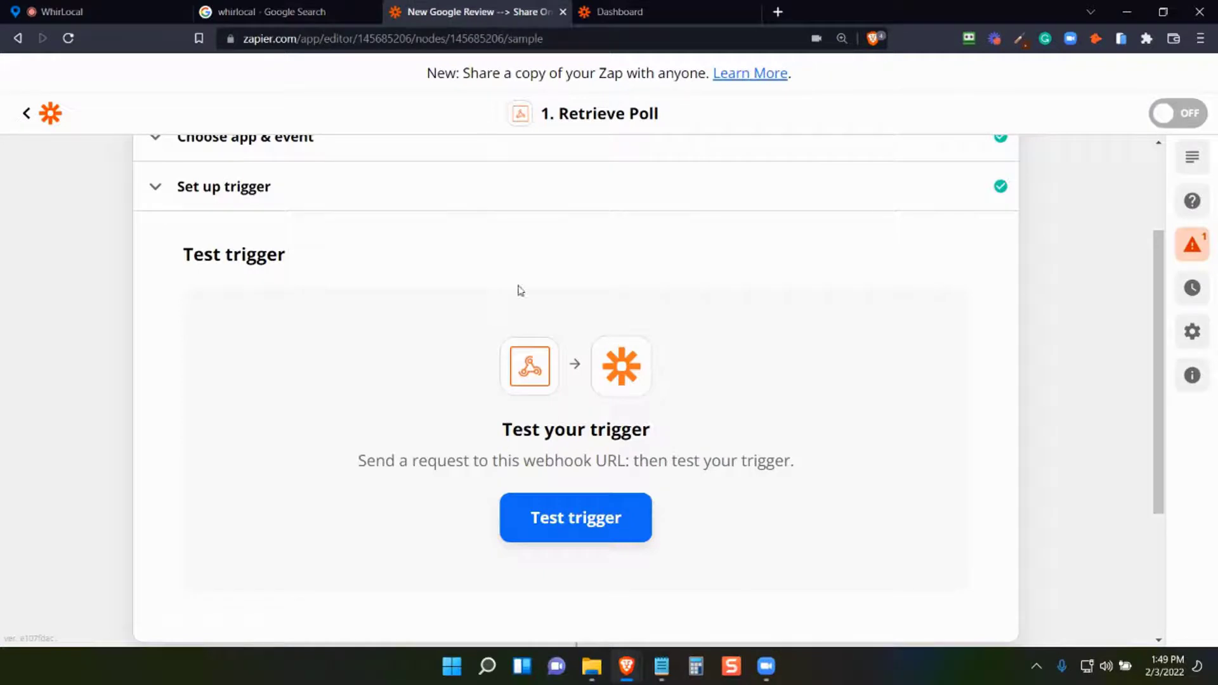
left_click(578, 519)
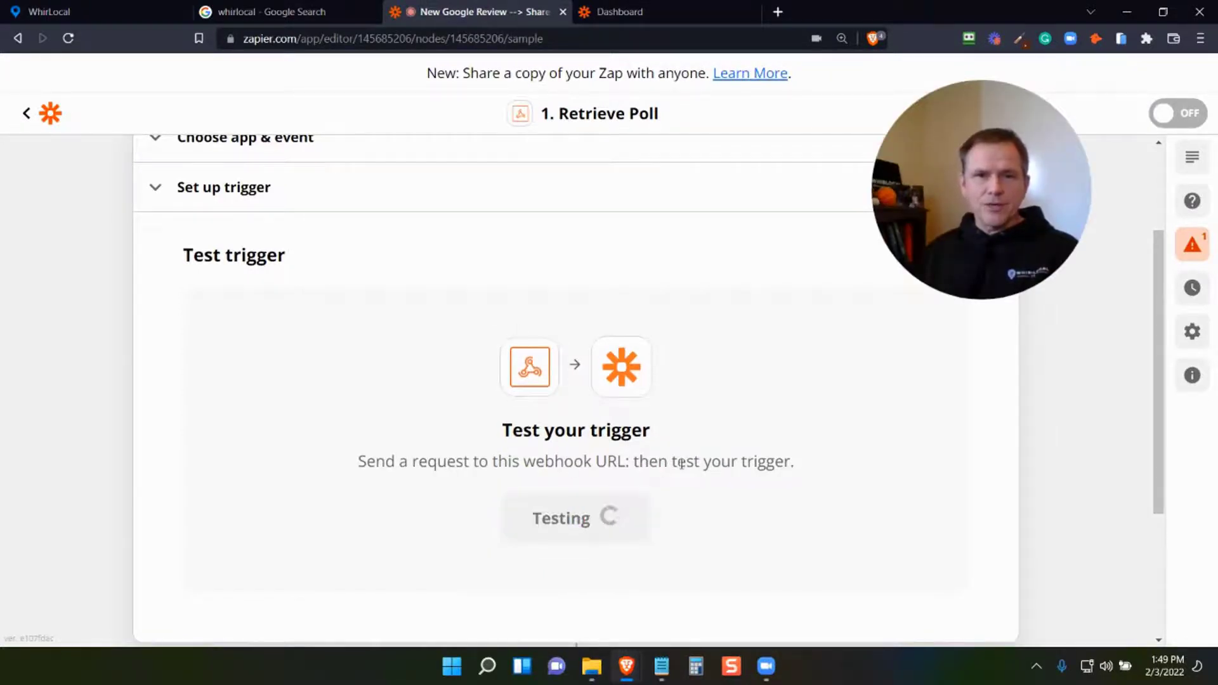
scroll(682, 464, "down", 4)
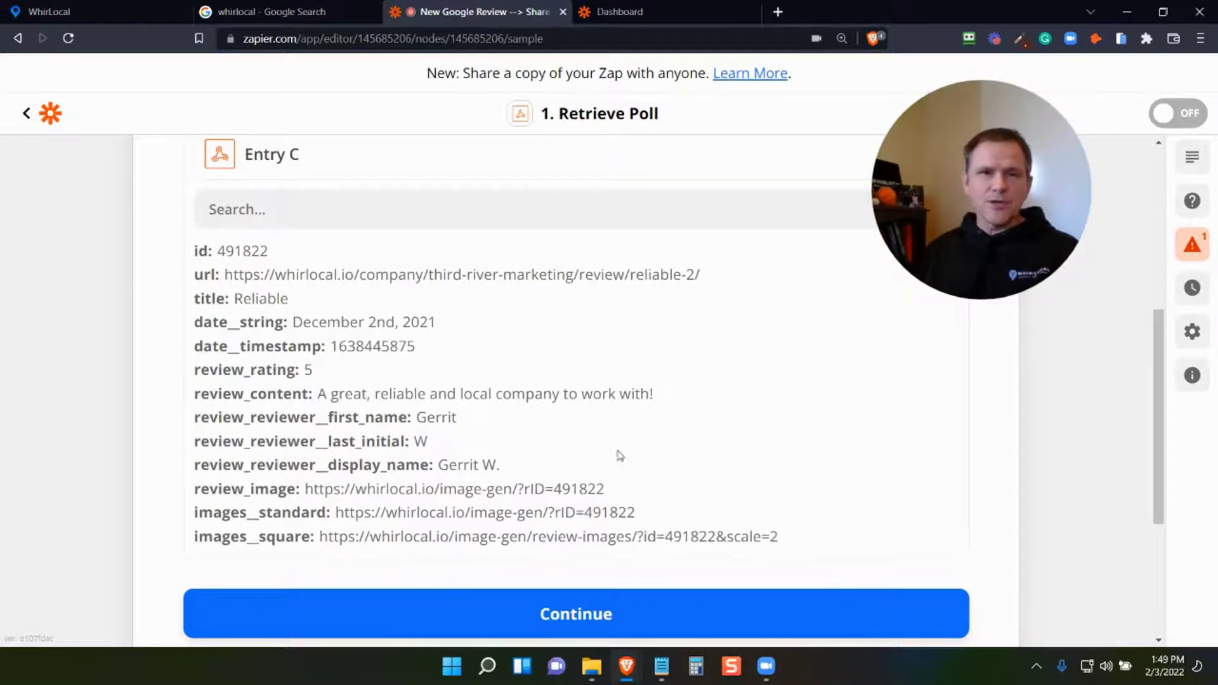
left_click(583, 619)
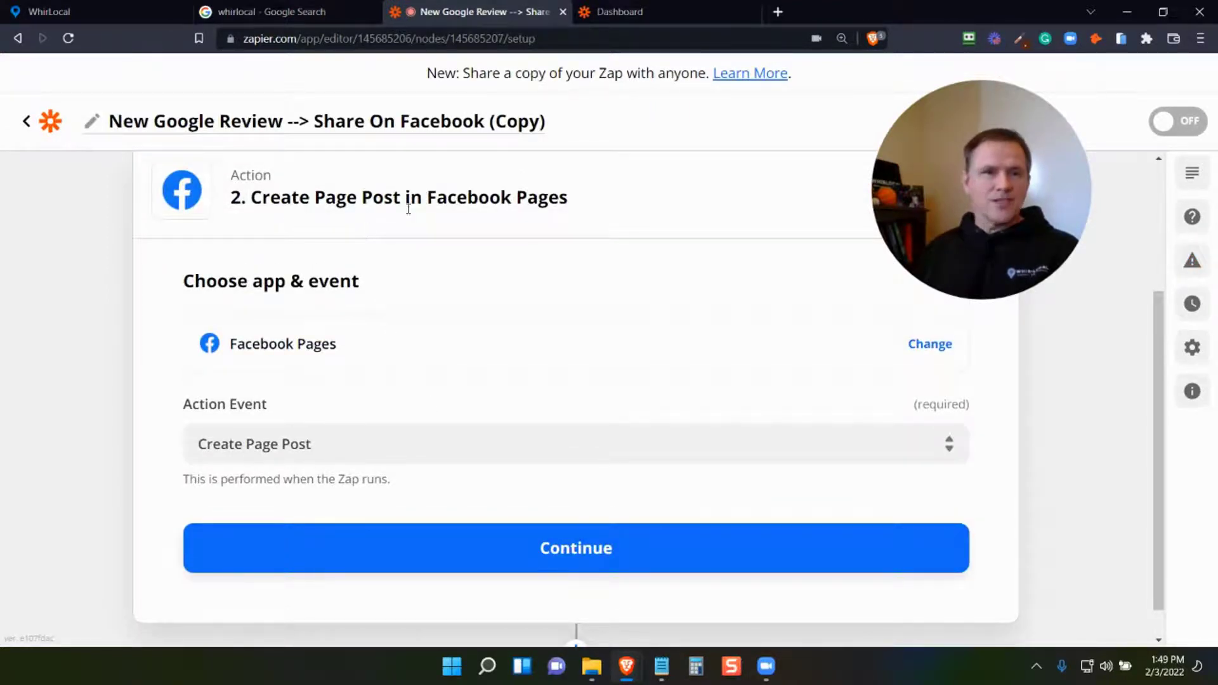
Step: Keep the Create Page Post event and the connected Facebook Pages account, and proceed to the action's setup fields
left_click(561, 553)
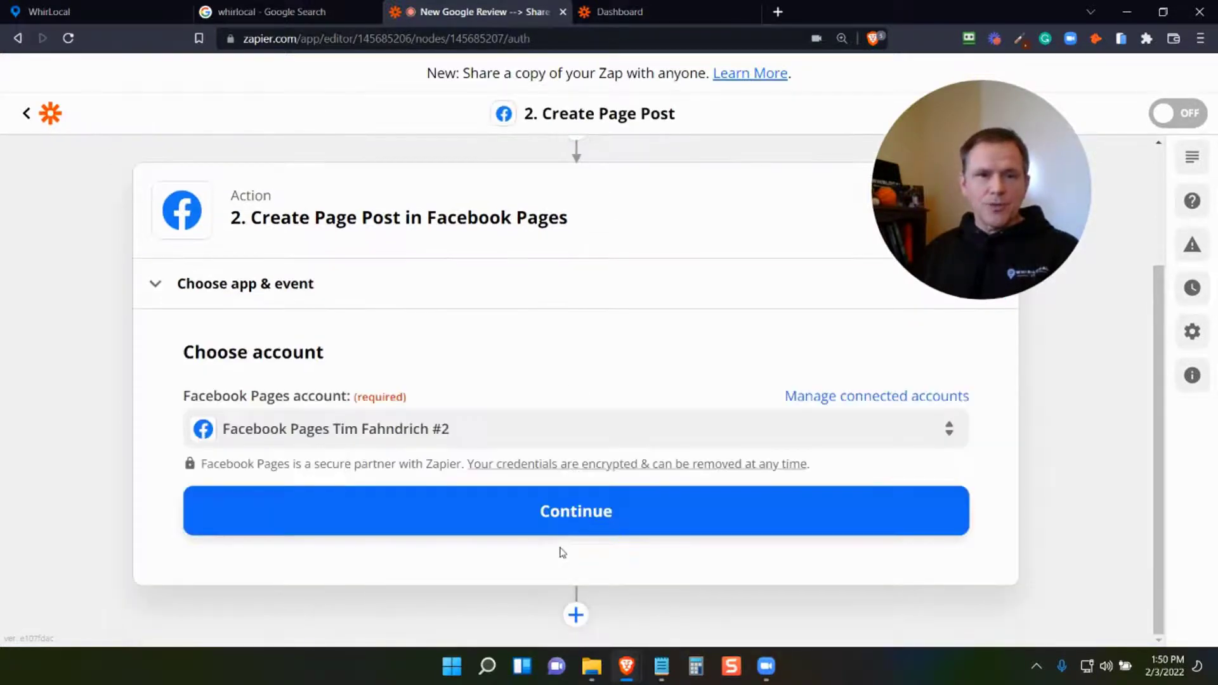
left_click(490, 512)
scroll(507, 467, "down", 3)
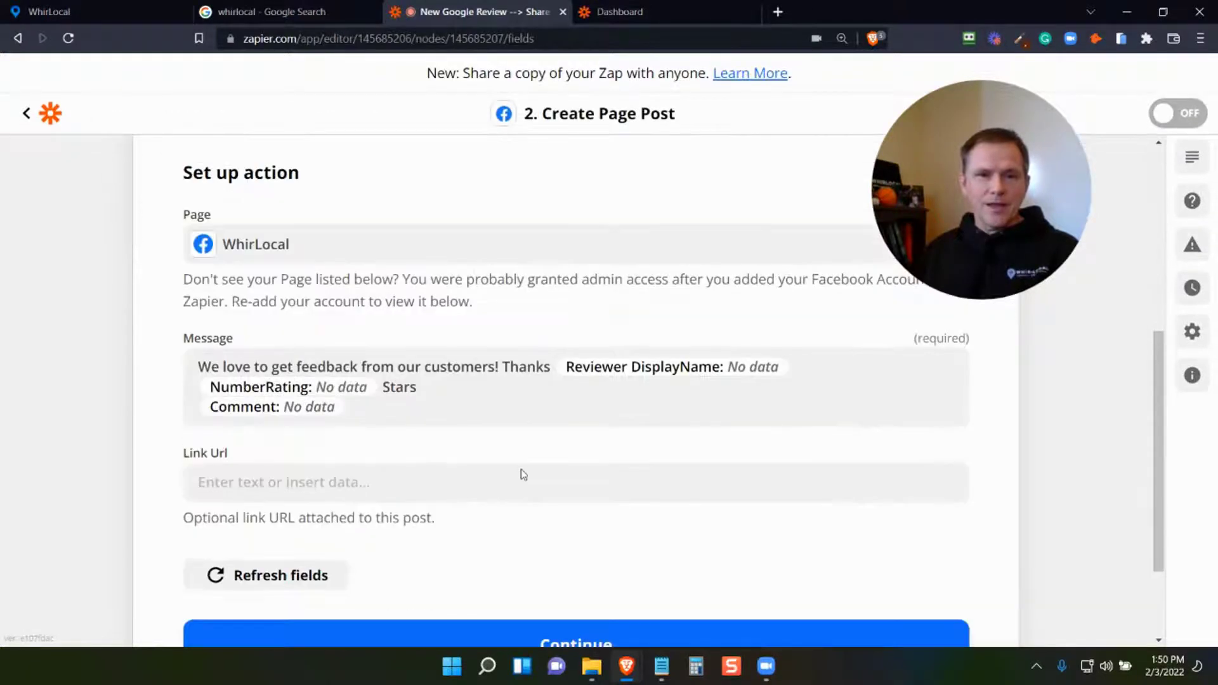
Step: Replace the Facebook post's message, including its old data fields, with "We love to get feedback from our customers."
left_click(451, 401)
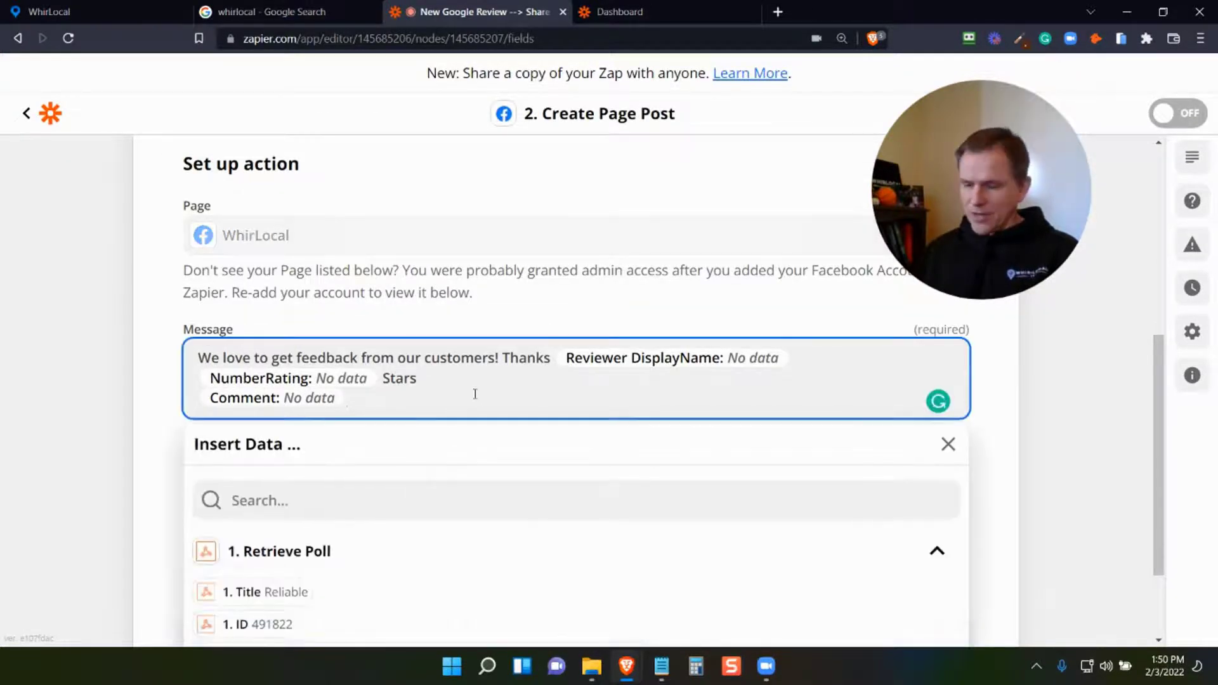
key("BackSpace")
key("BackSpace")
key("BackSpace")
key("BackSpace")
key("BackSpace")
key("BackSpace")
key("BackSpace")
key("BackSpace")
key("BackSpace")
key("BackSpace")
key("BackSpace")
key("BackSpace")
key("BackSpace")
key("BackSpace")
key("BackSpace")
key("BackSpace")
key("BackSpace")
key("BackSpace")
key("BackSpace")
key("BackSpace")
key("BackSpace")
key("BackSpace")
key("BackSpace")
key("BackSpace")
key("BackSpace")
key("BackSpace")
key("BackSpace")
key("BackSpace")
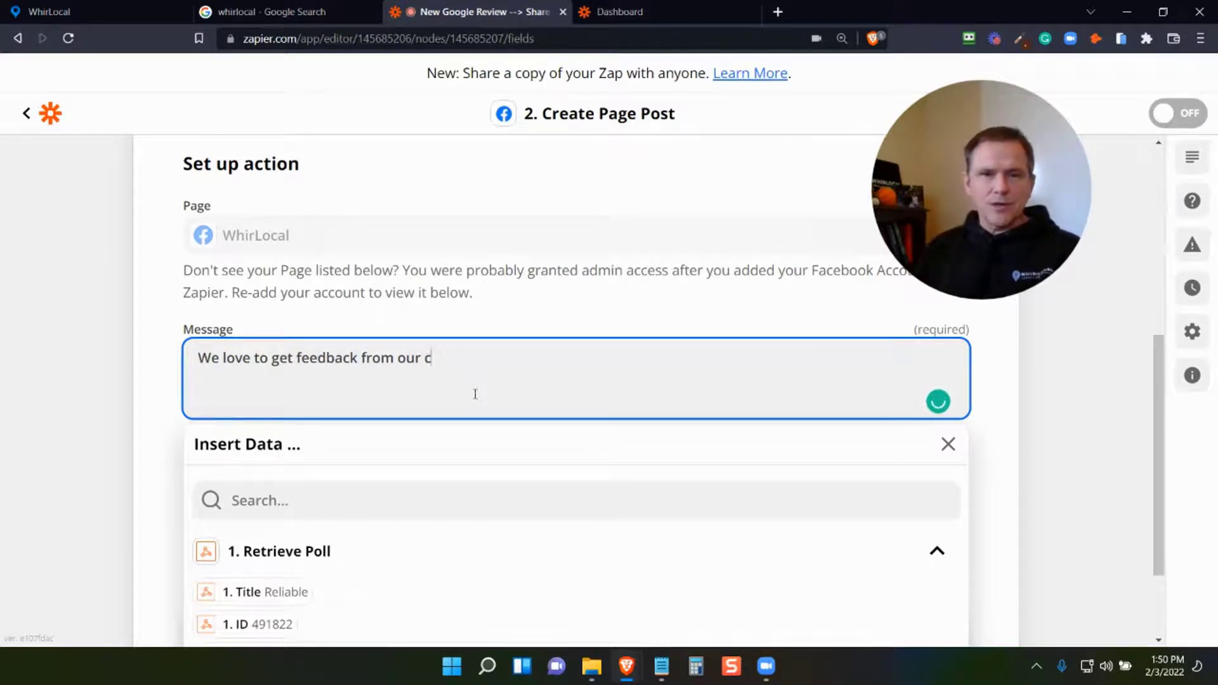
type("ustomers.")
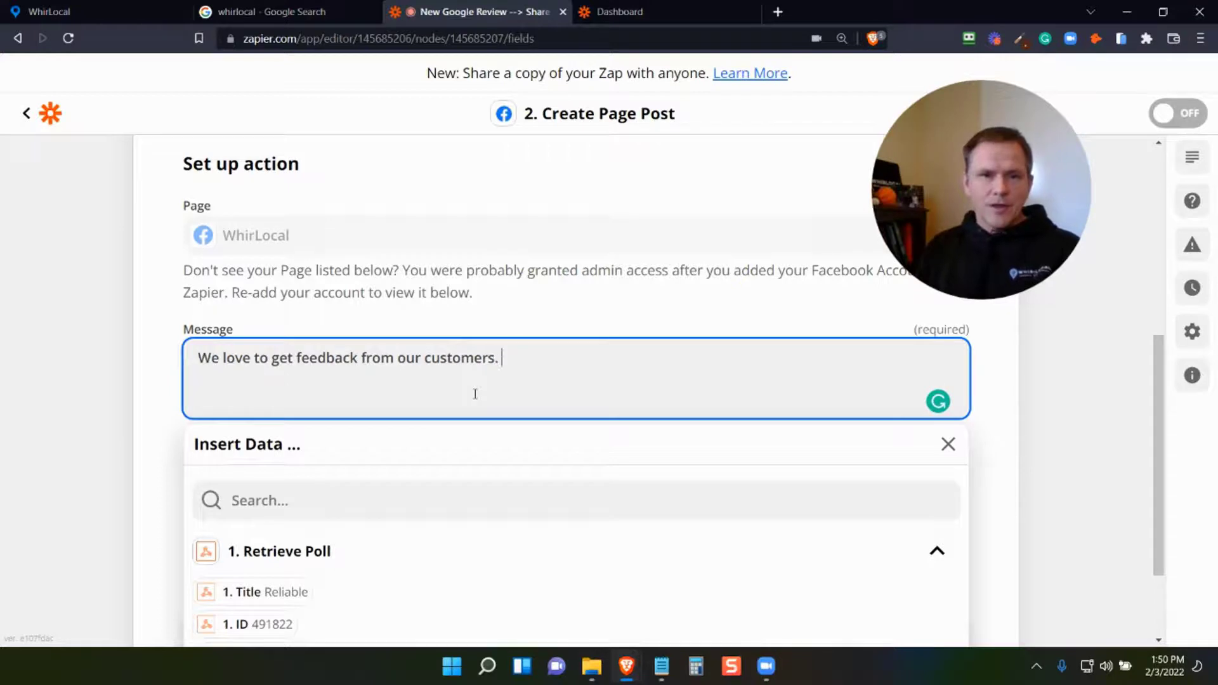
Step: Append "Thank you" followed by the Retrieve Poll field Review Reviewer Display Name to the message
scroll(389, 468, "down", 2)
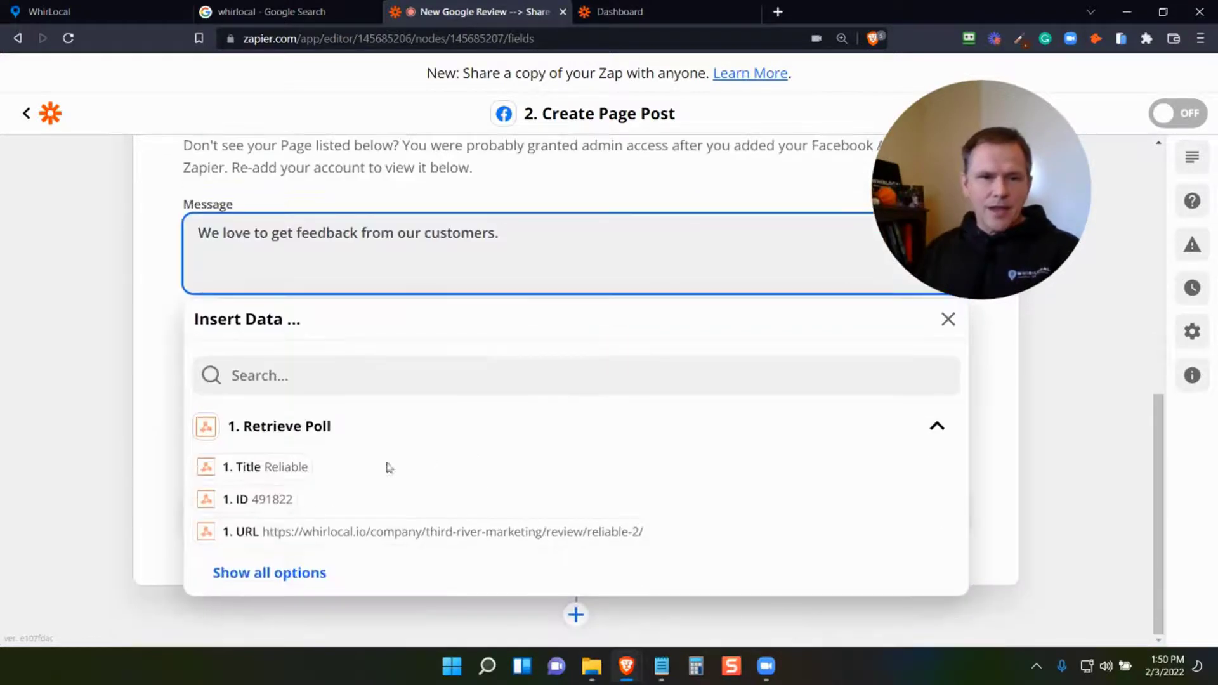
left_click(271, 574)
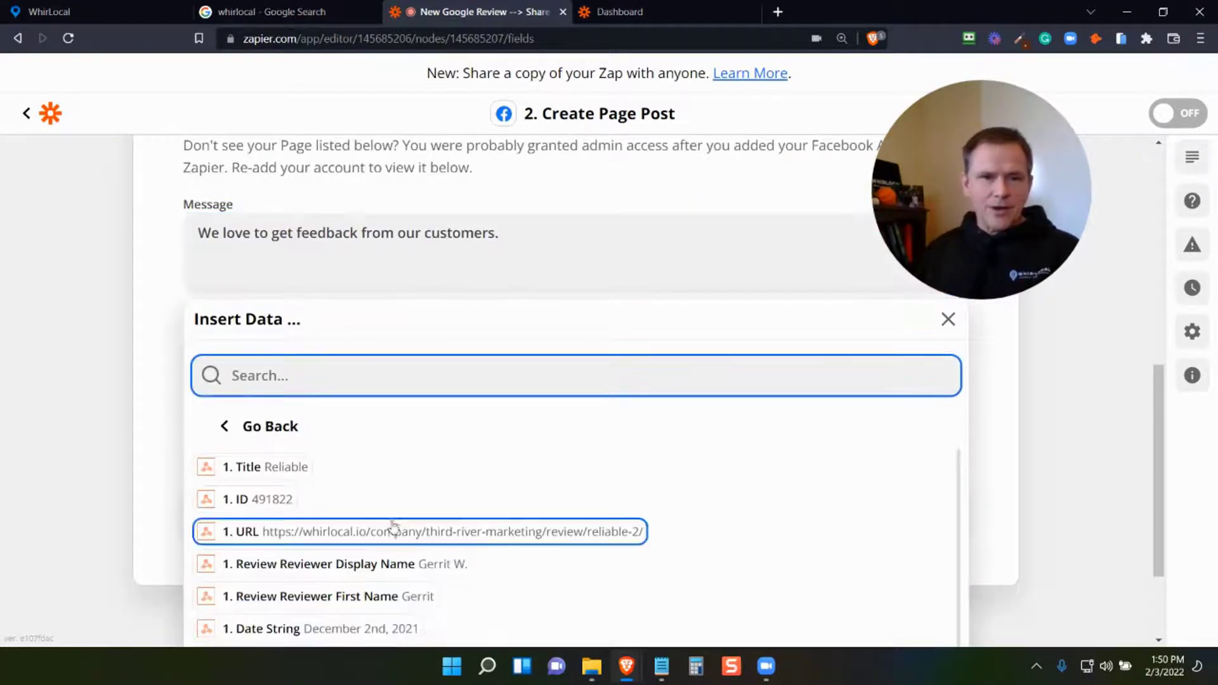
left_click(383, 564)
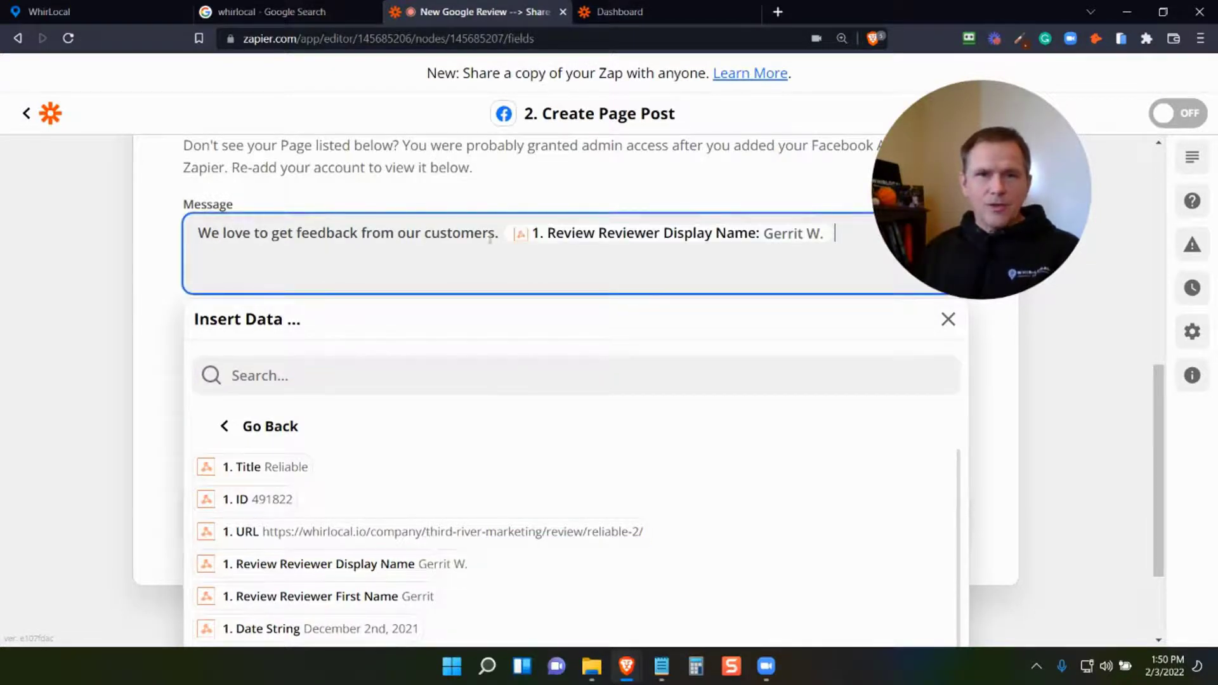
left_click(500, 236)
type("Thank you")
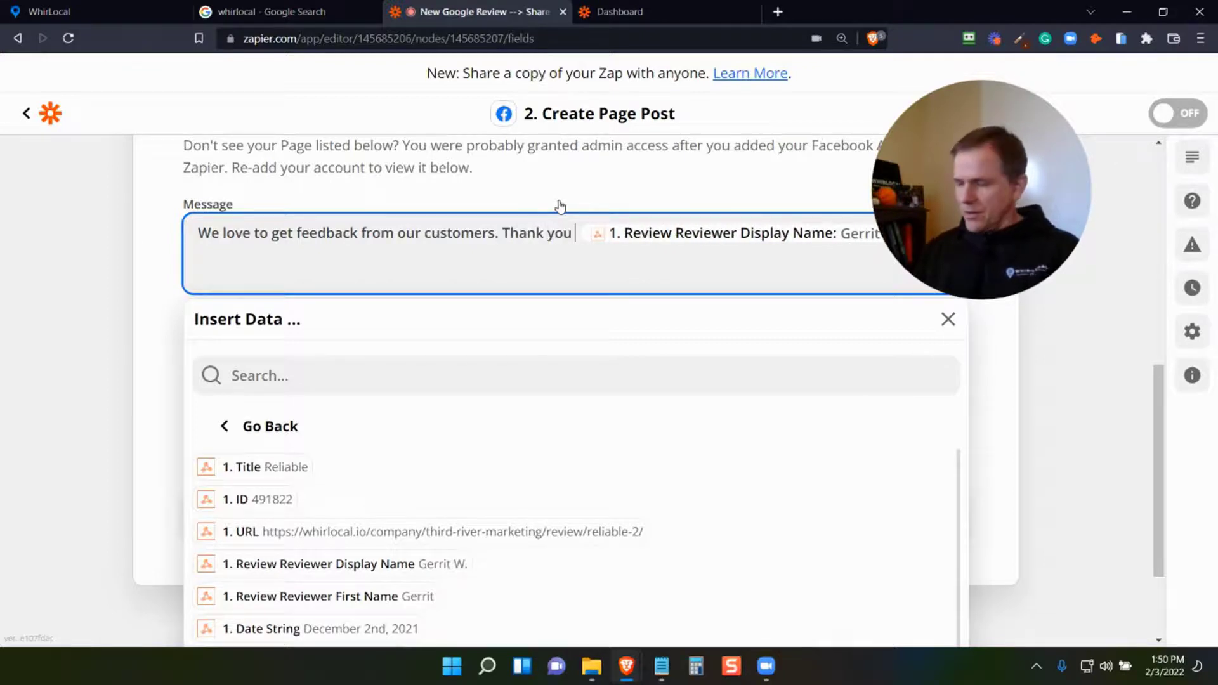
Step: End the greeting with "!" and add separate message lines for Review Rating followed by "Stars" and for the Title field
left_click(266, 467)
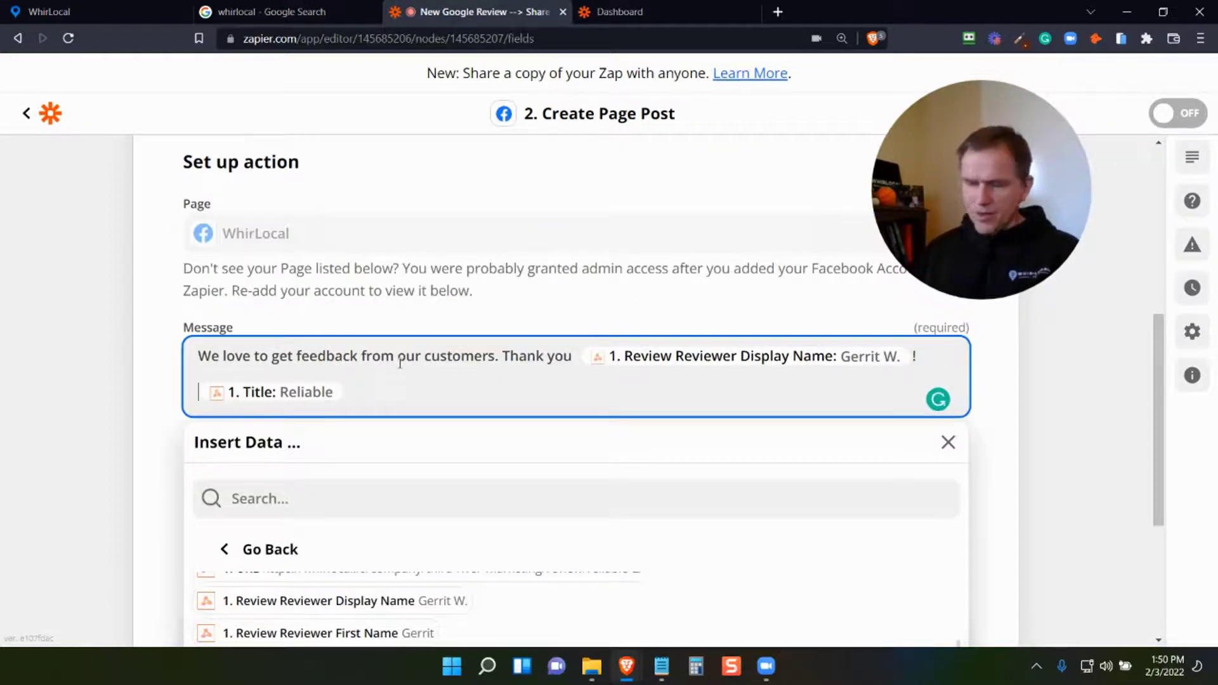
scroll(431, 467, "down", 4)
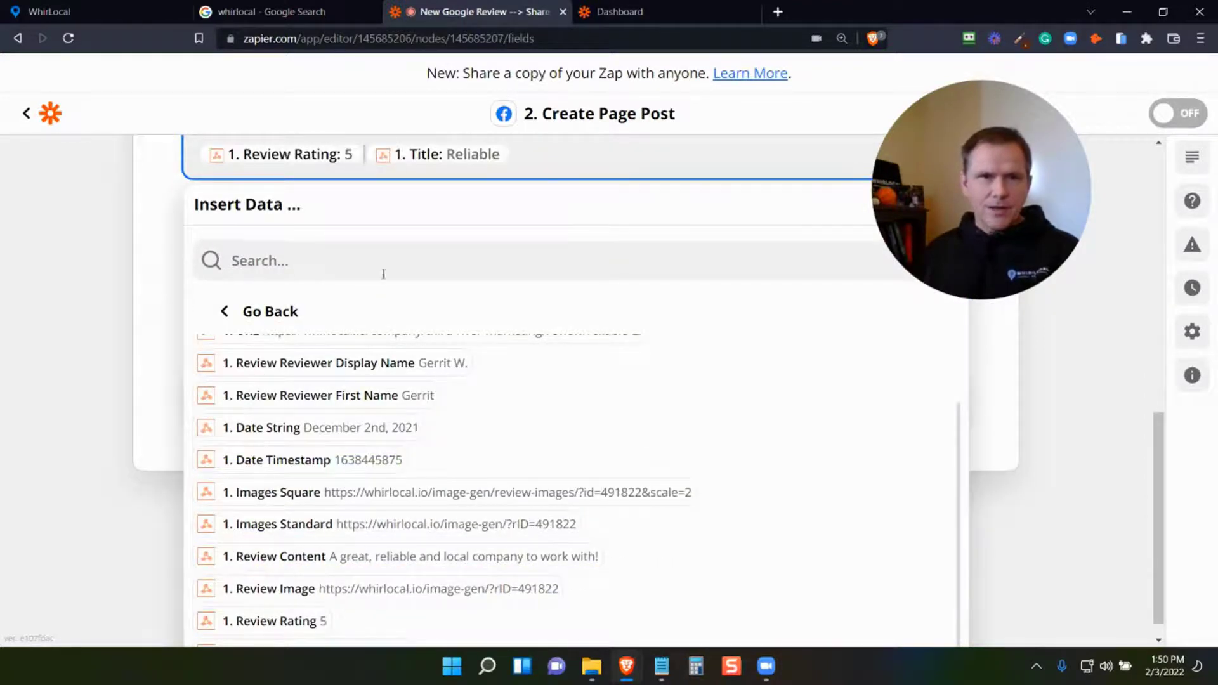
type("Starts")
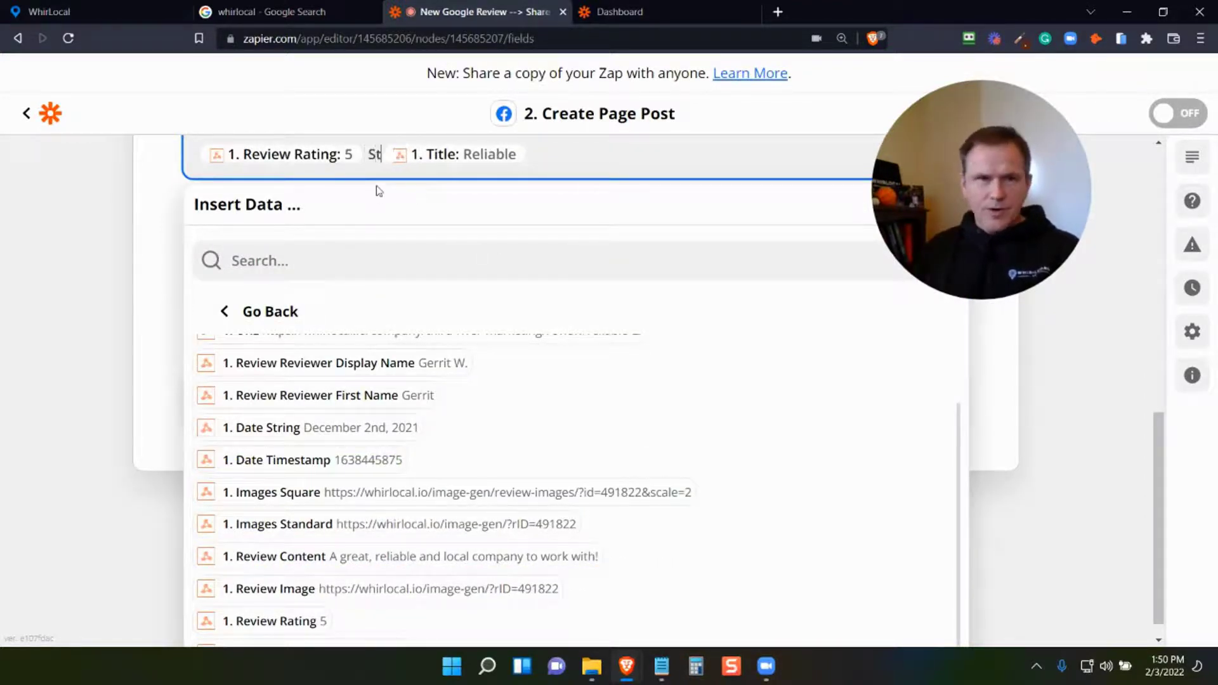
key("BackSpace")
key("BackSpace")
type("s")
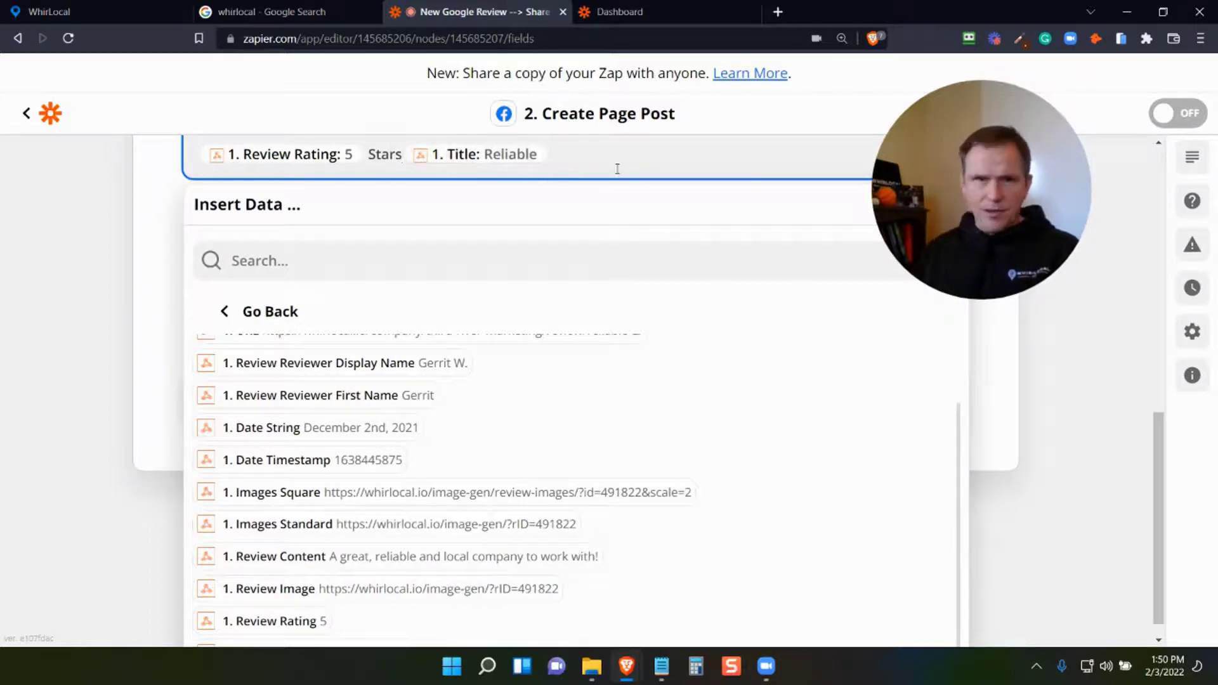
key("Return")
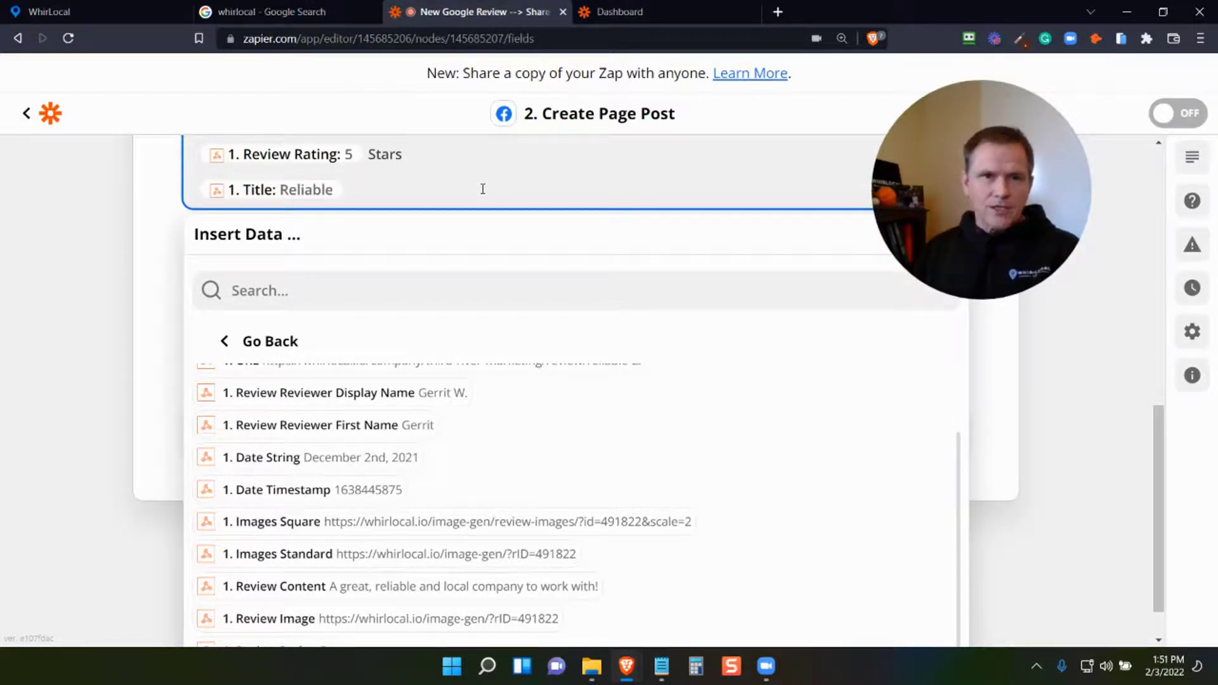
Step: Insert the Review Content field on a new line below the Title in the message
key("Return")
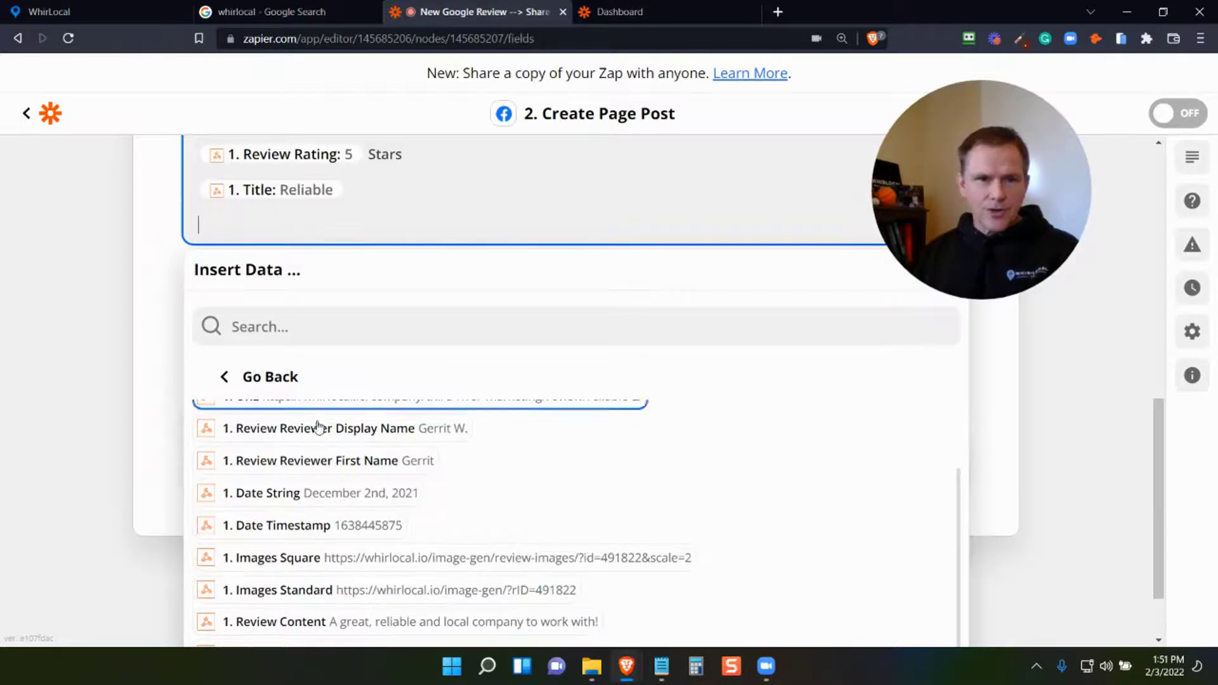
scroll(413, 559, "down", 2)
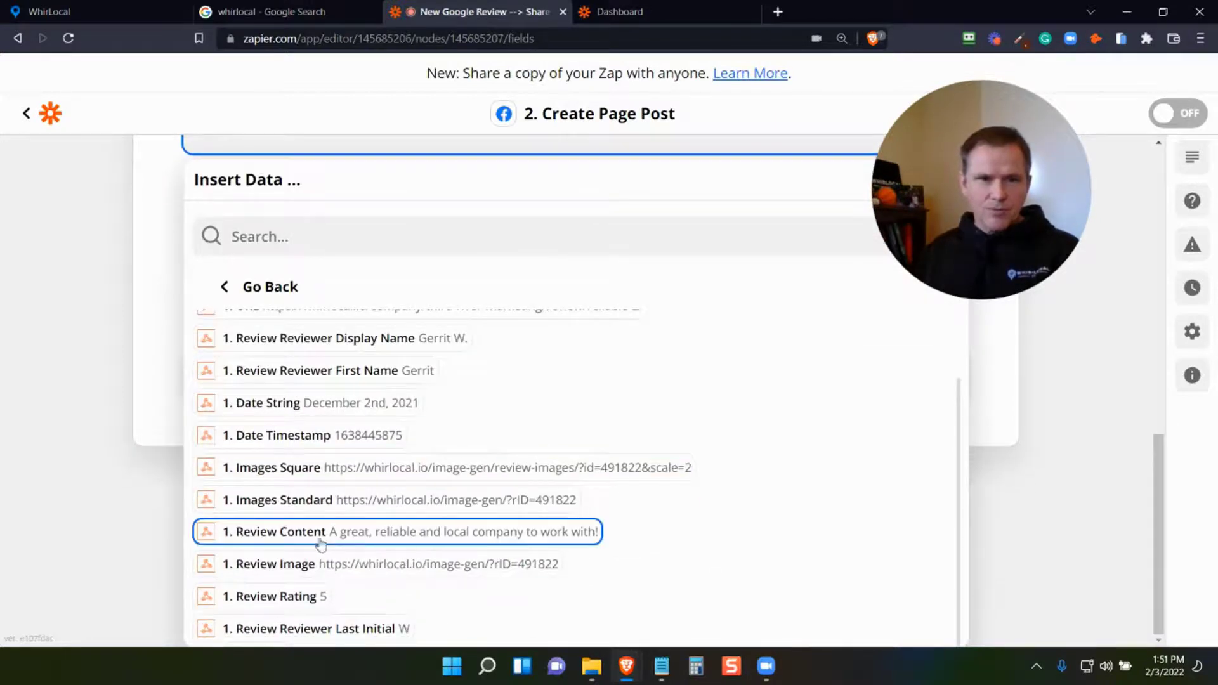
left_click(319, 539)
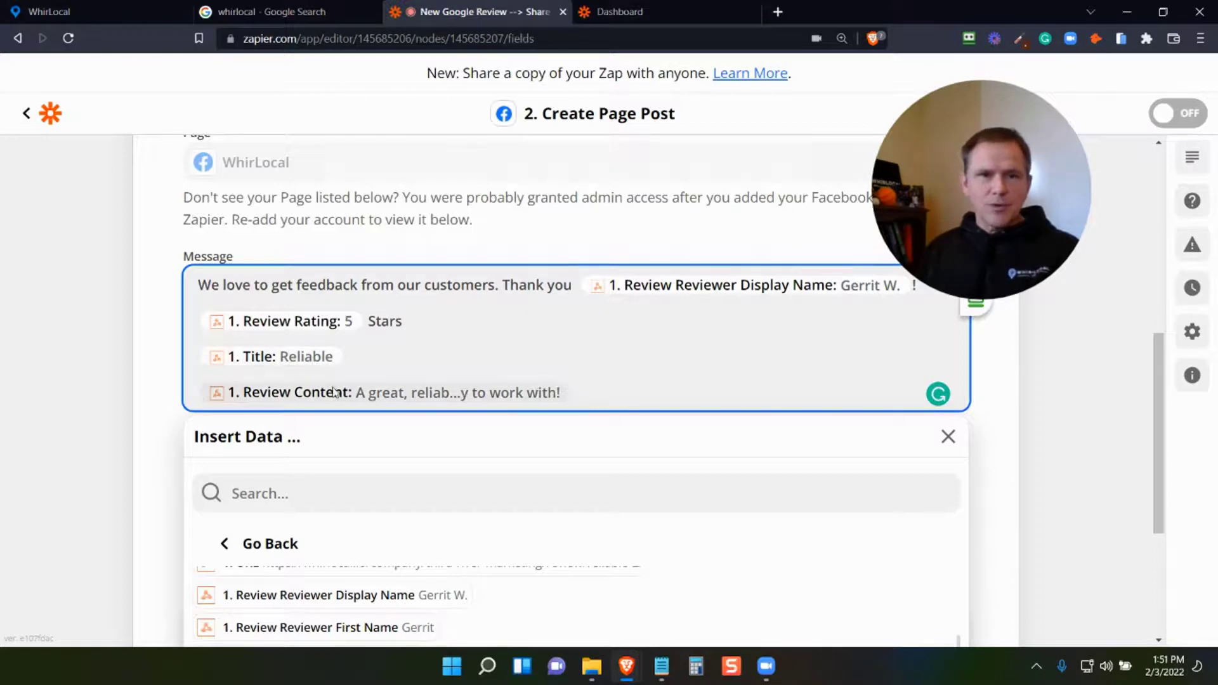
scroll(530, 251, "down", 4)
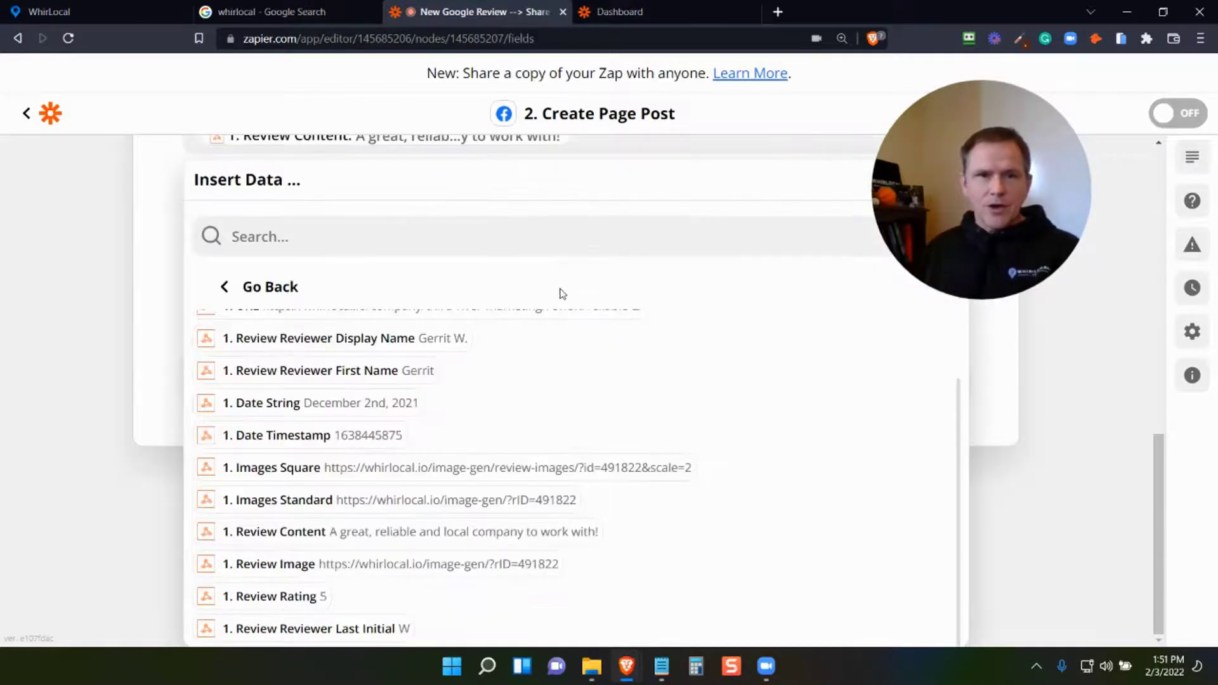
scroll(561, 293, "up", 4)
left_click(632, 371)
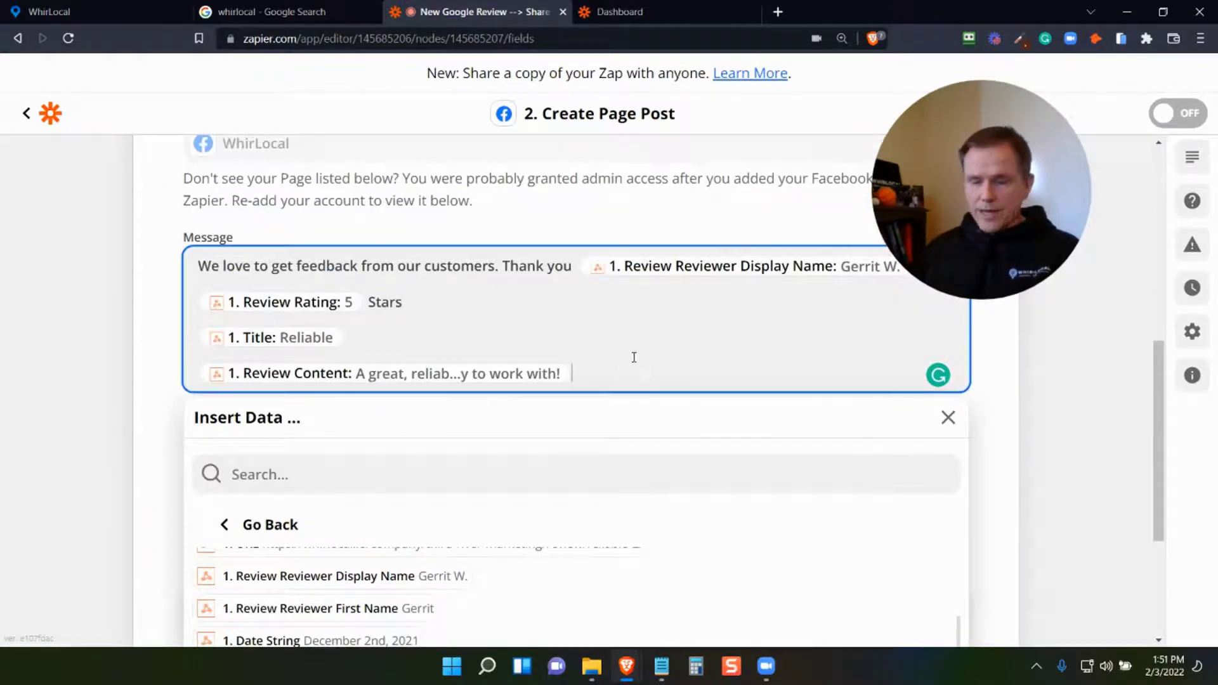
Step: Insert the review's URL field on a new line at the end of the message
key("Return")
scroll(636, 364, "down", 4)
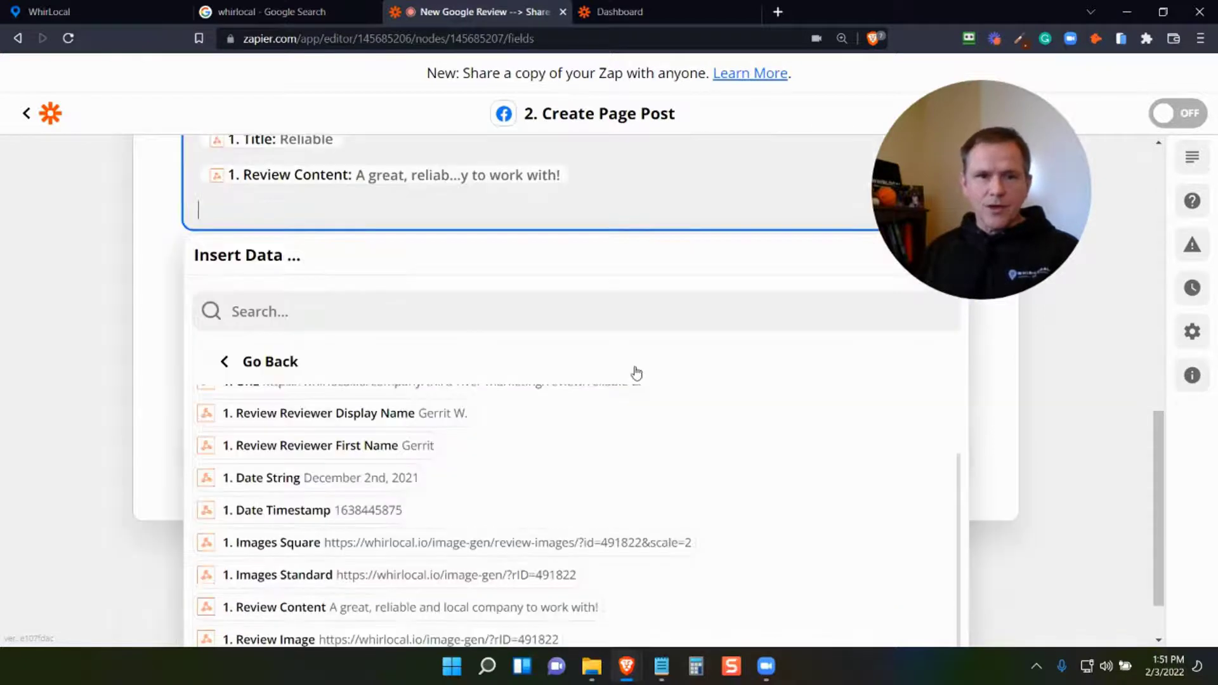
scroll(476, 387, "up", 2)
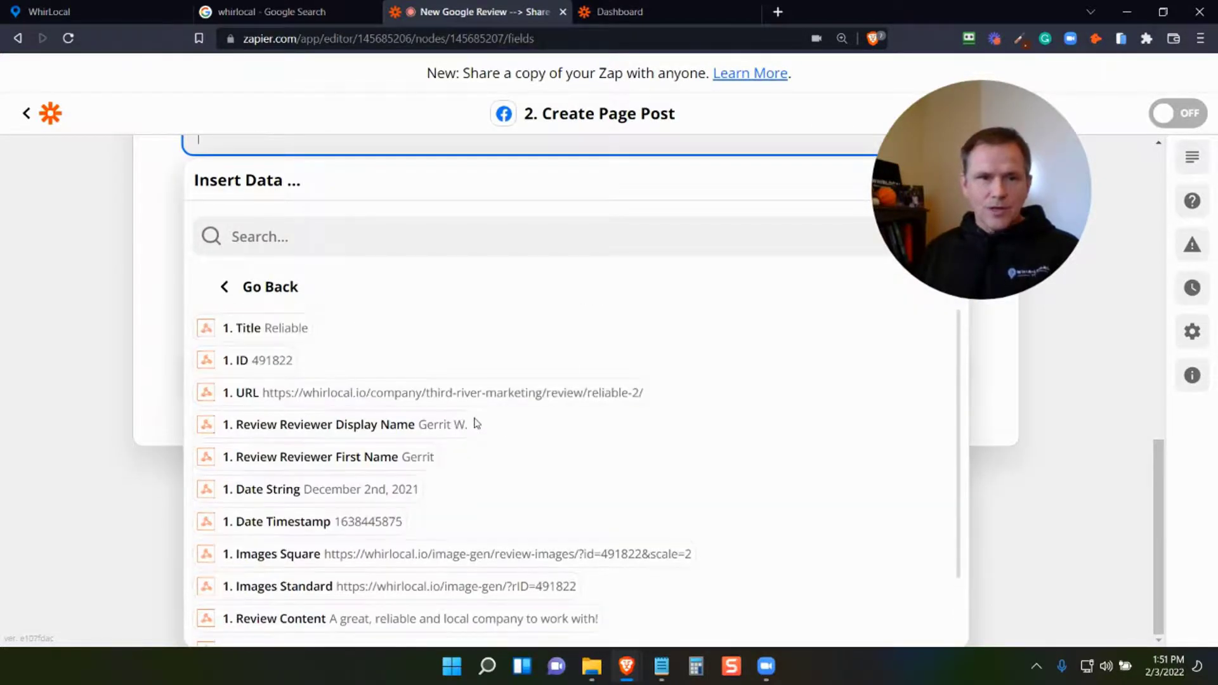
left_click(392, 394)
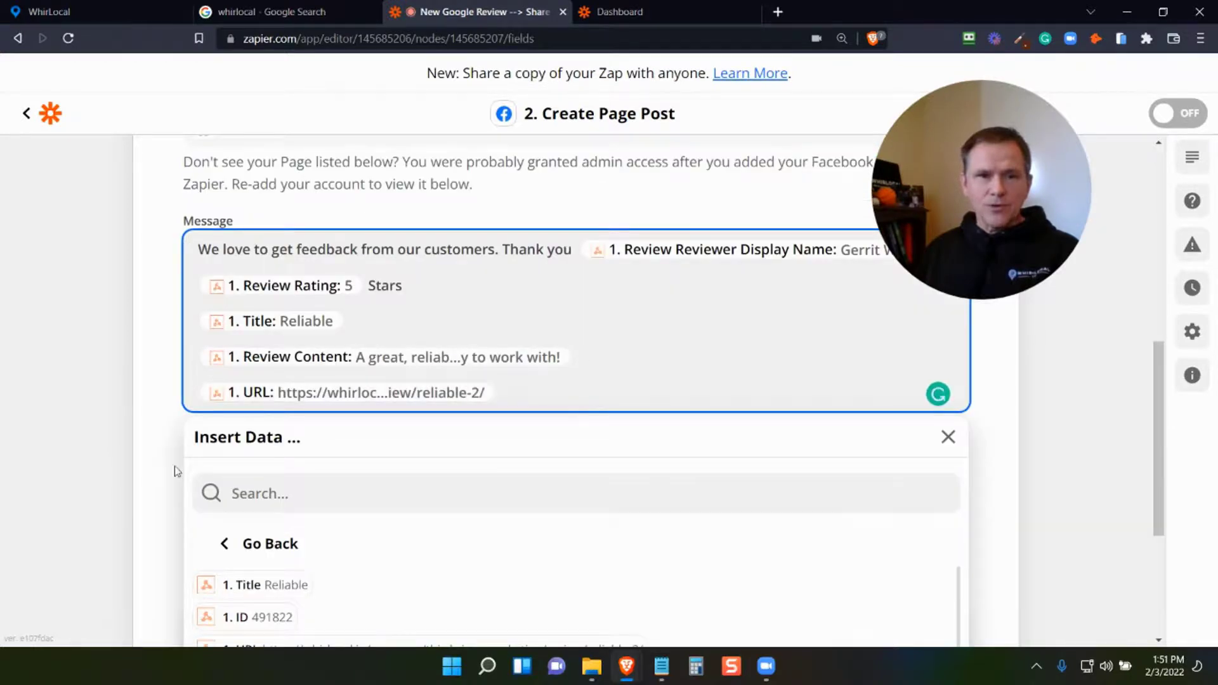
left_click(129, 466)
Step: Set the post's Link Url to the URL field from Retrieve Poll
left_click(276, 467)
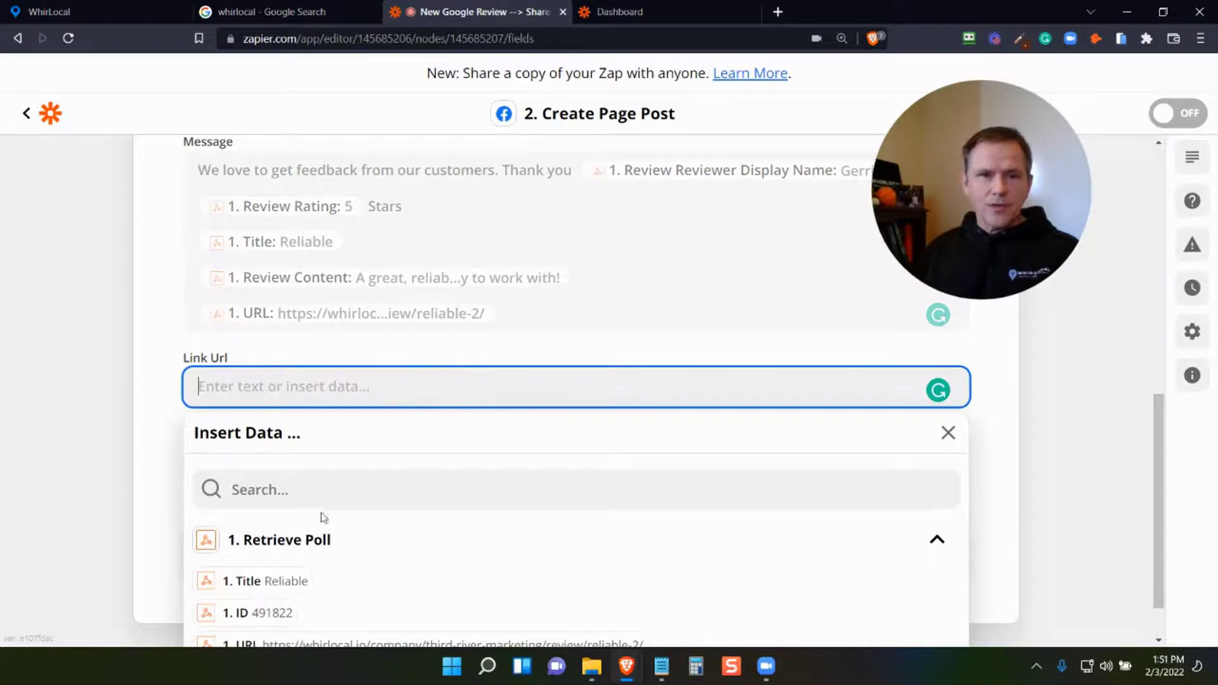
scroll(317, 530, "down", 1)
left_click(343, 581)
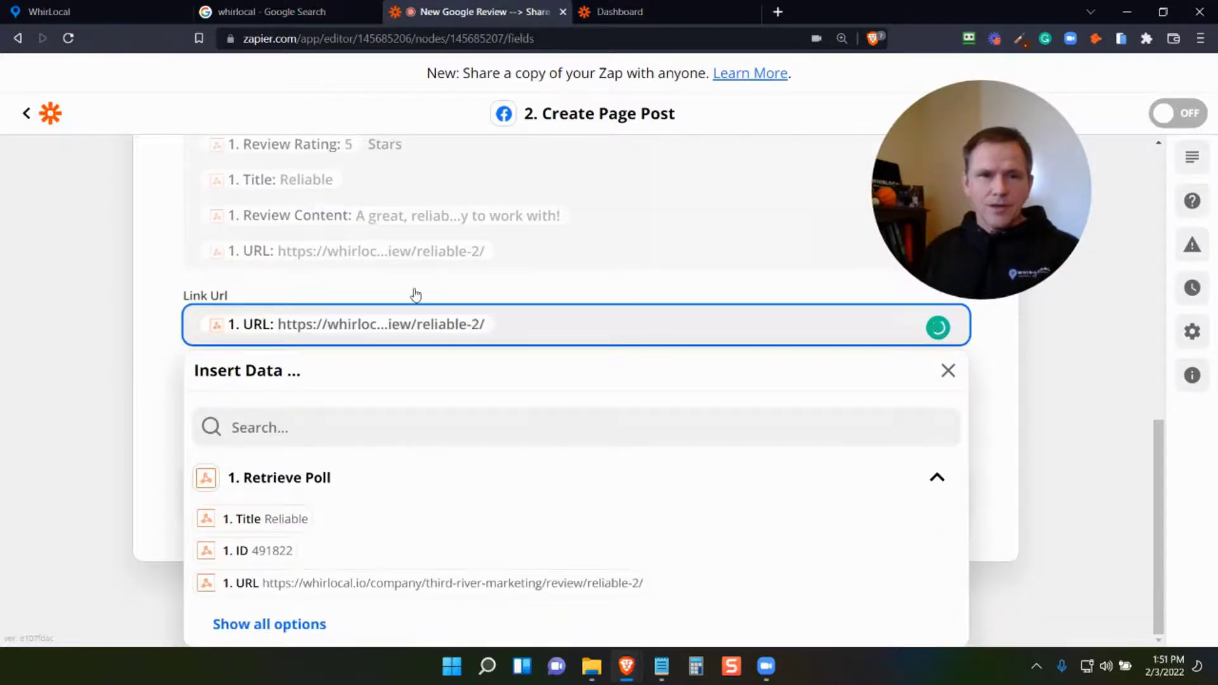
Step: Remove the URL field and its line from the end of the message
left_click(573, 264)
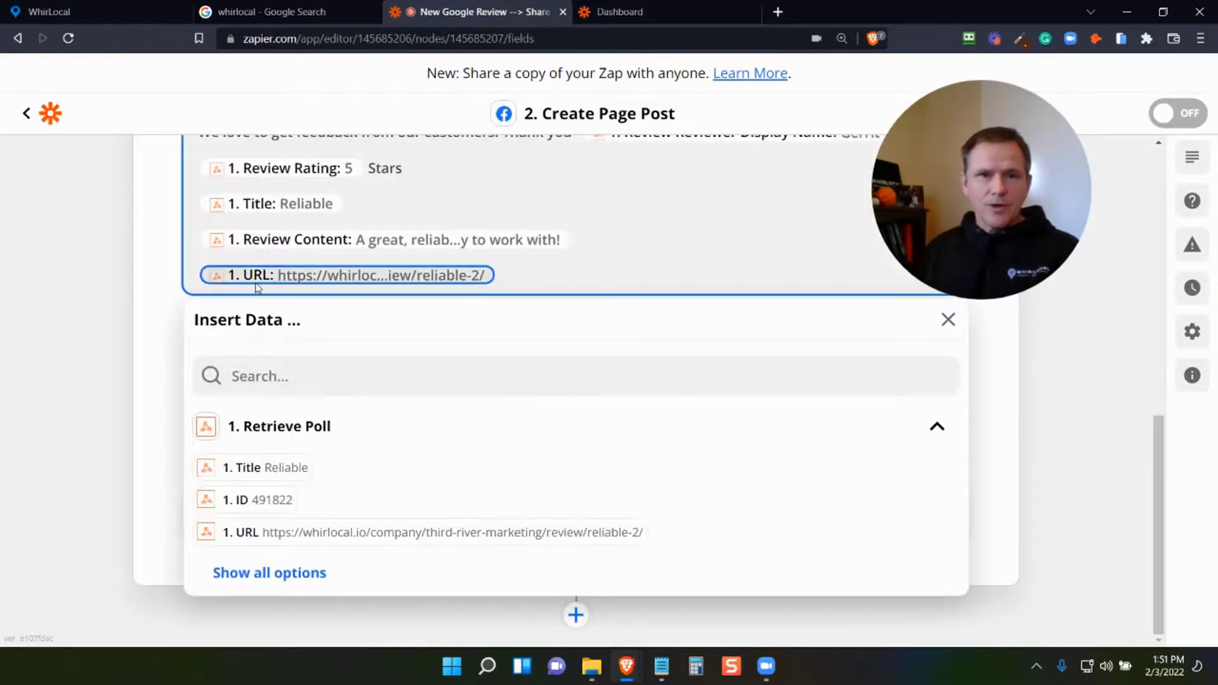
key("BackSpace")
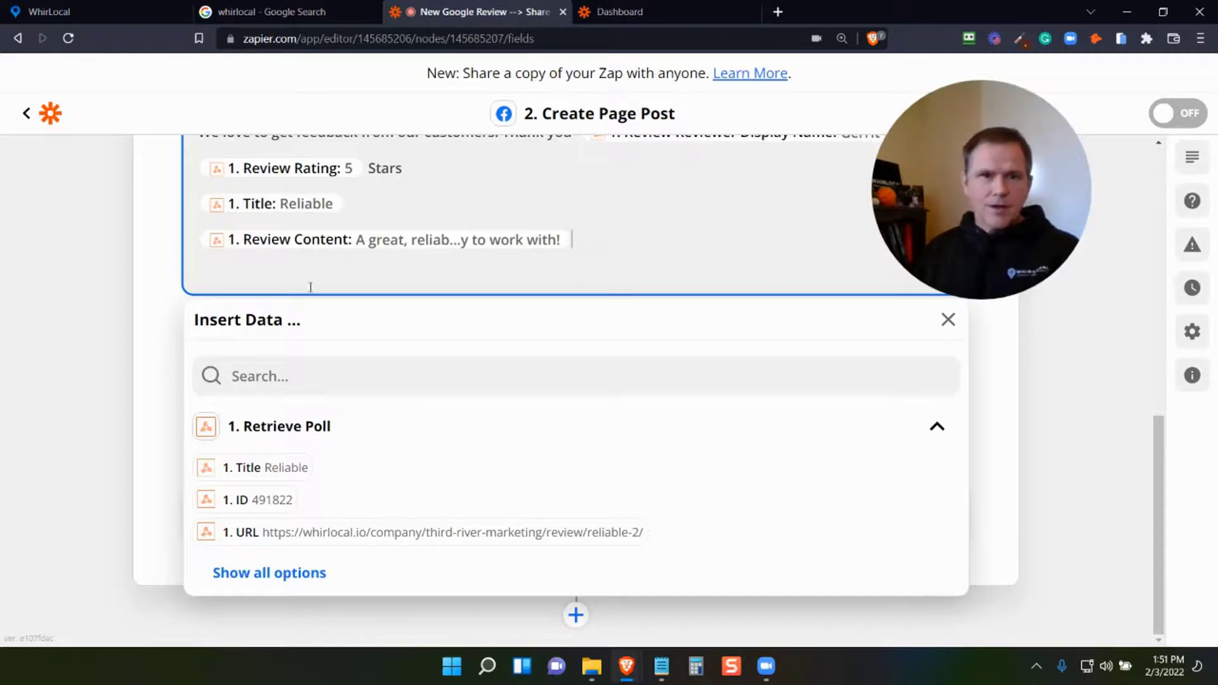
left_click(134, 366)
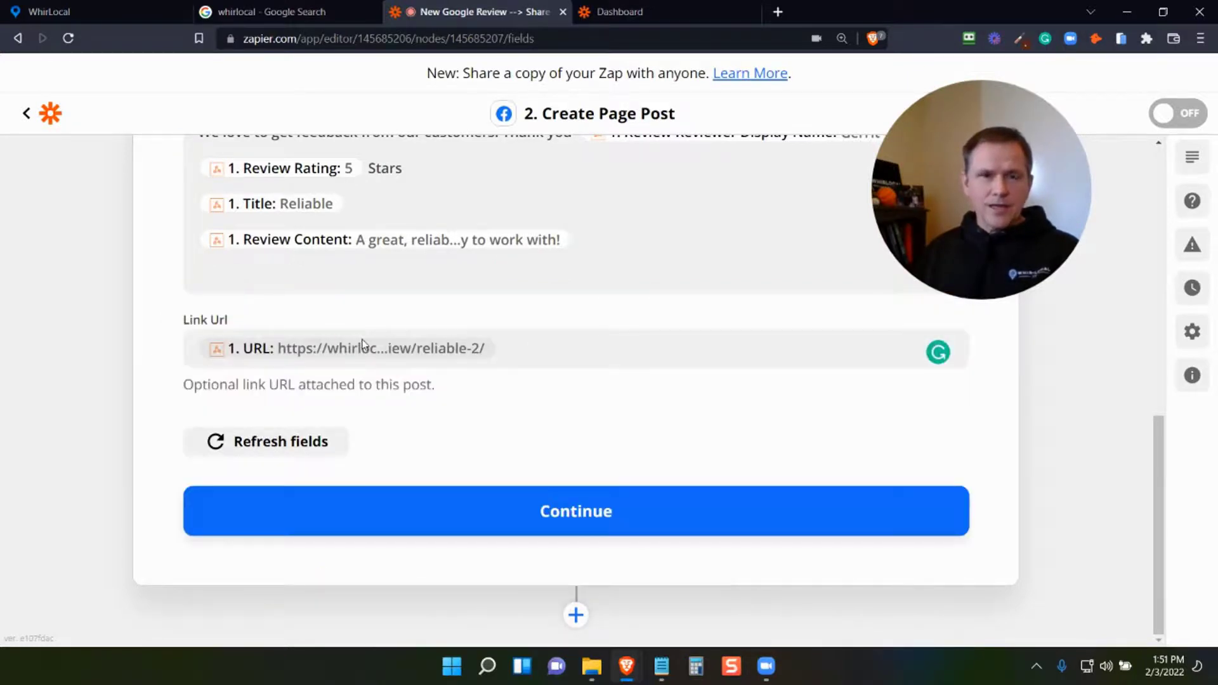
Step: Continue to the Facebook action's test and review the message and link of the page post preview
left_click(567, 516)
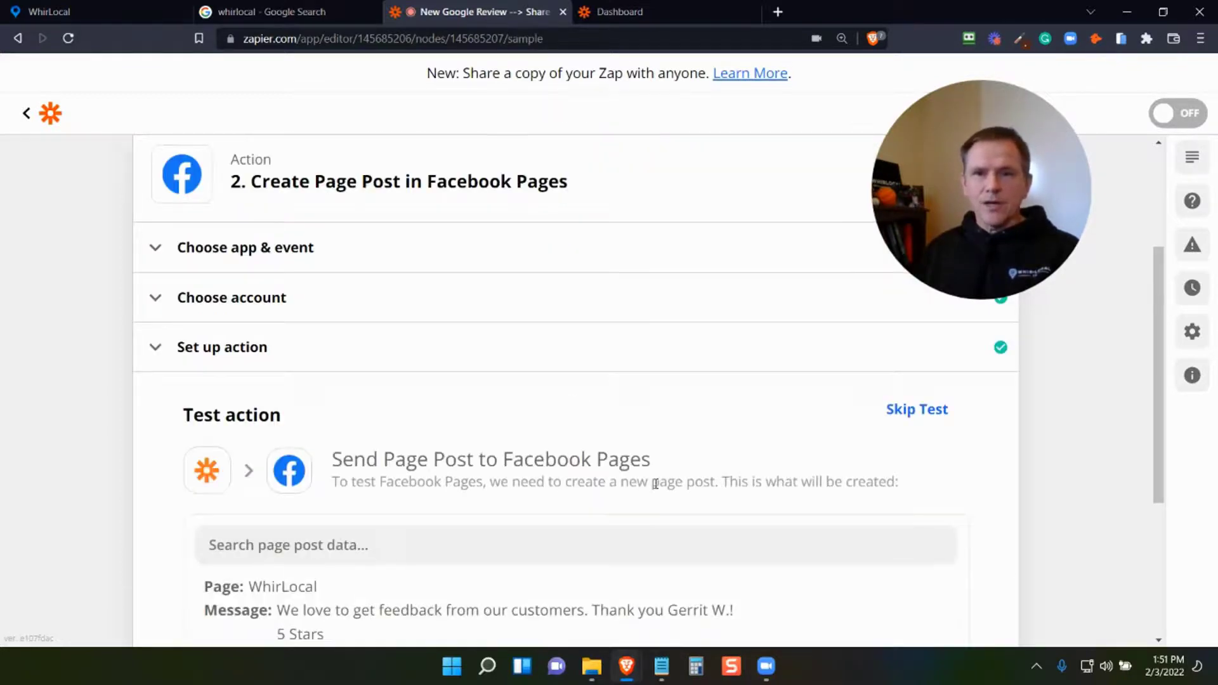
scroll(533, 461, "down", 4)
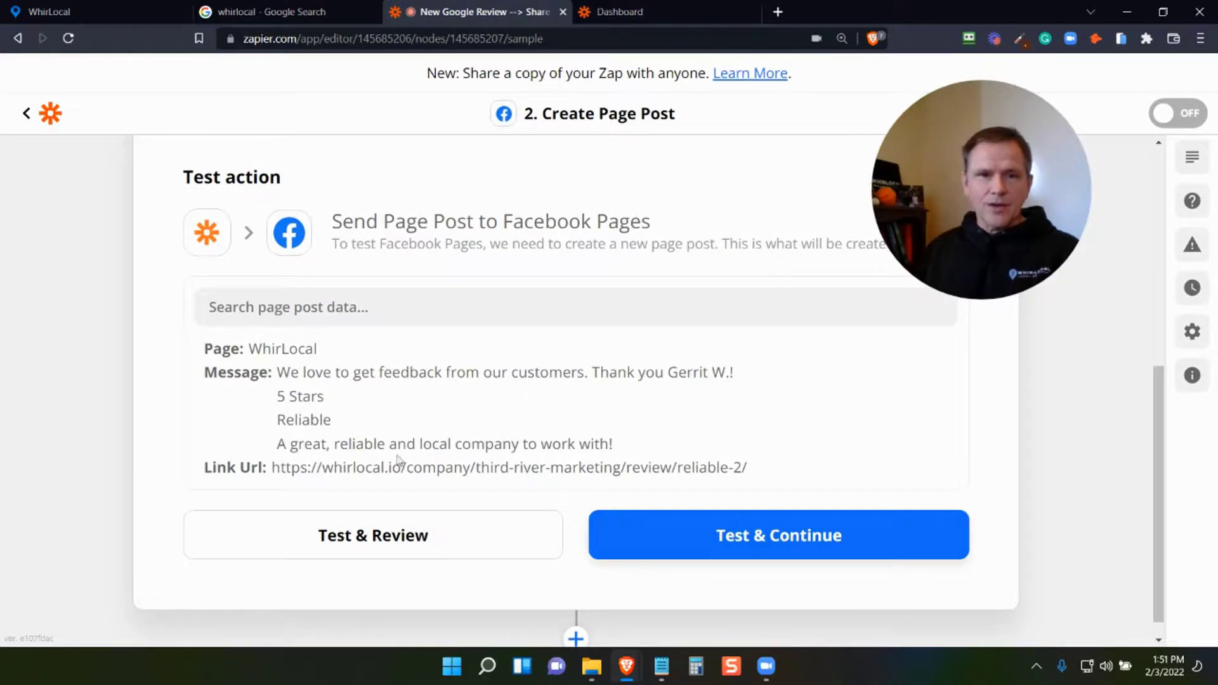
scroll(844, 504, "up", 3)
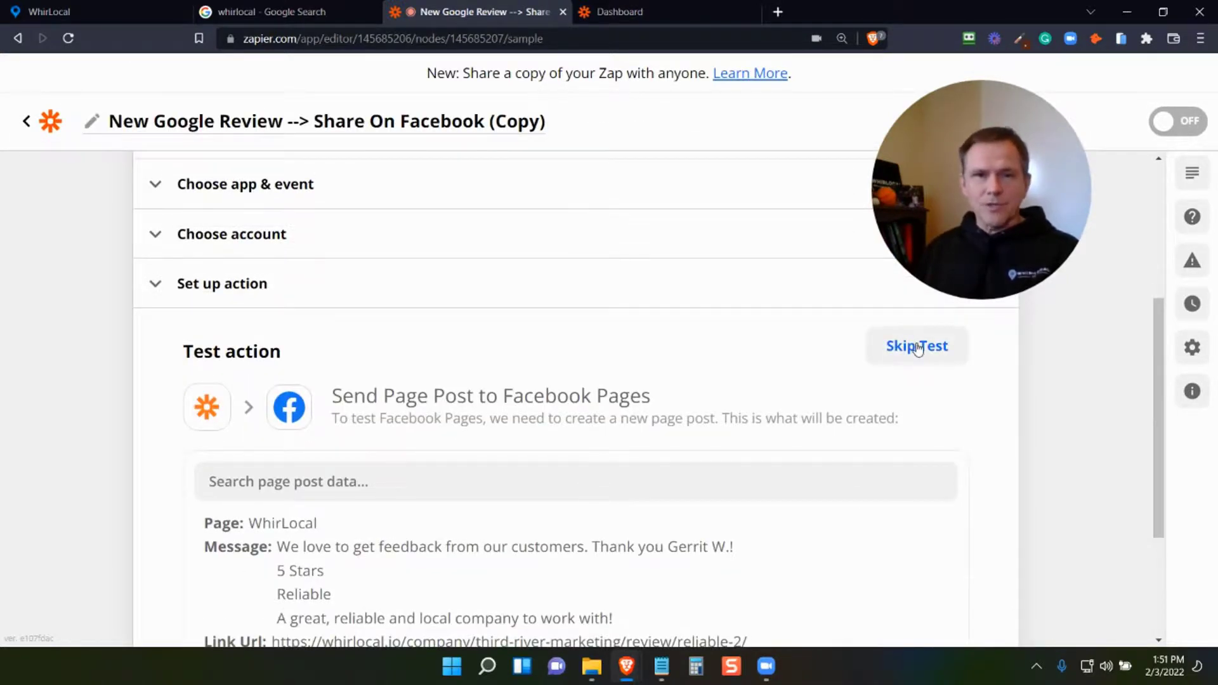
Step: Rename the copied Zap as "New Review --> Share On Facebook"
left_click(257, 127)
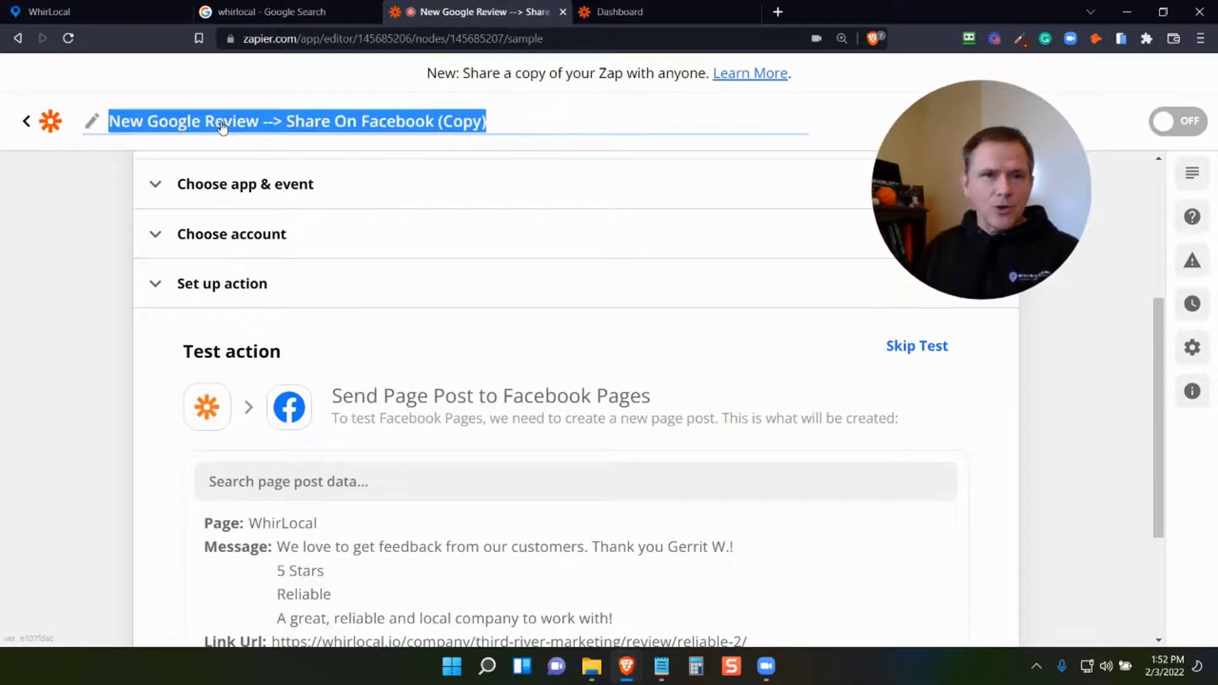
left_click(152, 124)
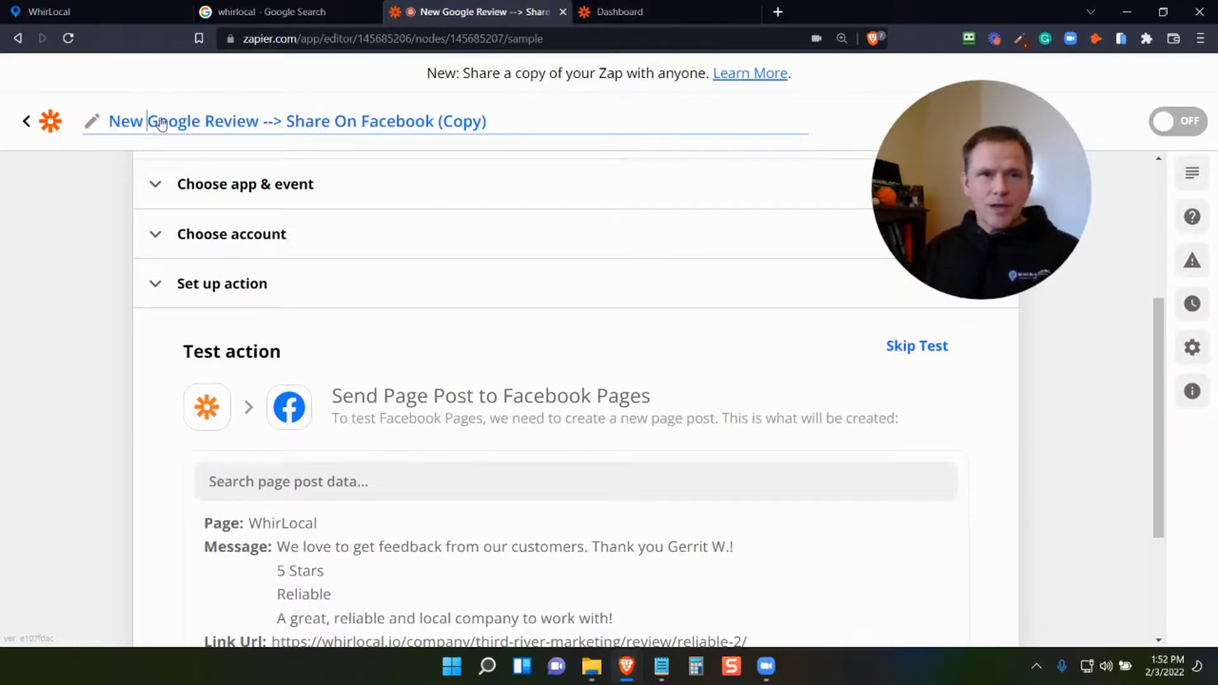
type("W")
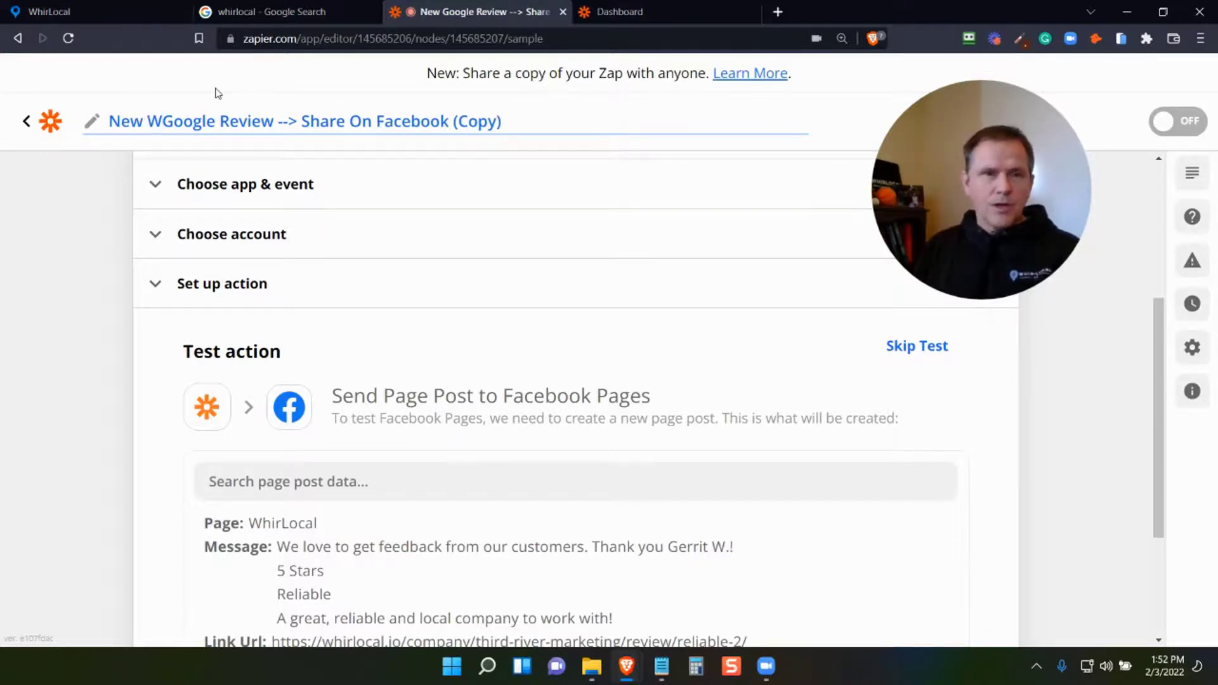
key("BackSpace")
key("Delete")
key("Delete")
key("Delete")
key("Delete")
key("Delete")
key("Delete")
key("Delete")
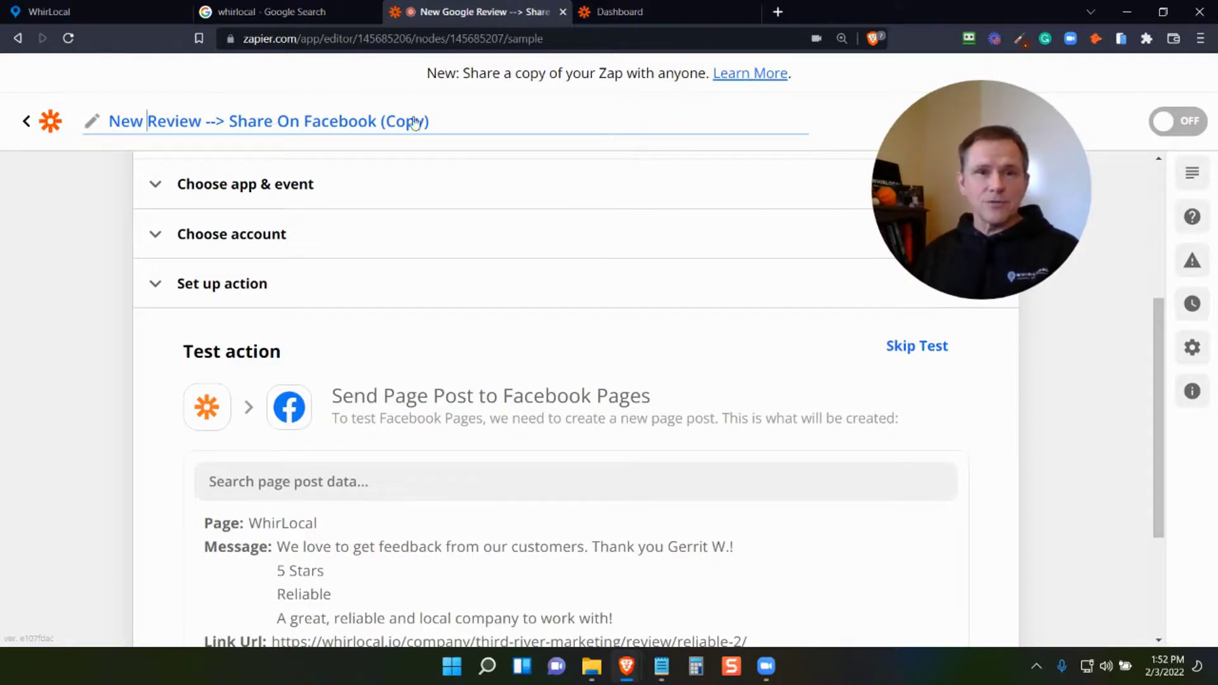
left_click(452, 122)
key("BackSpace")
key("BackSpace")
key("BackSpace")
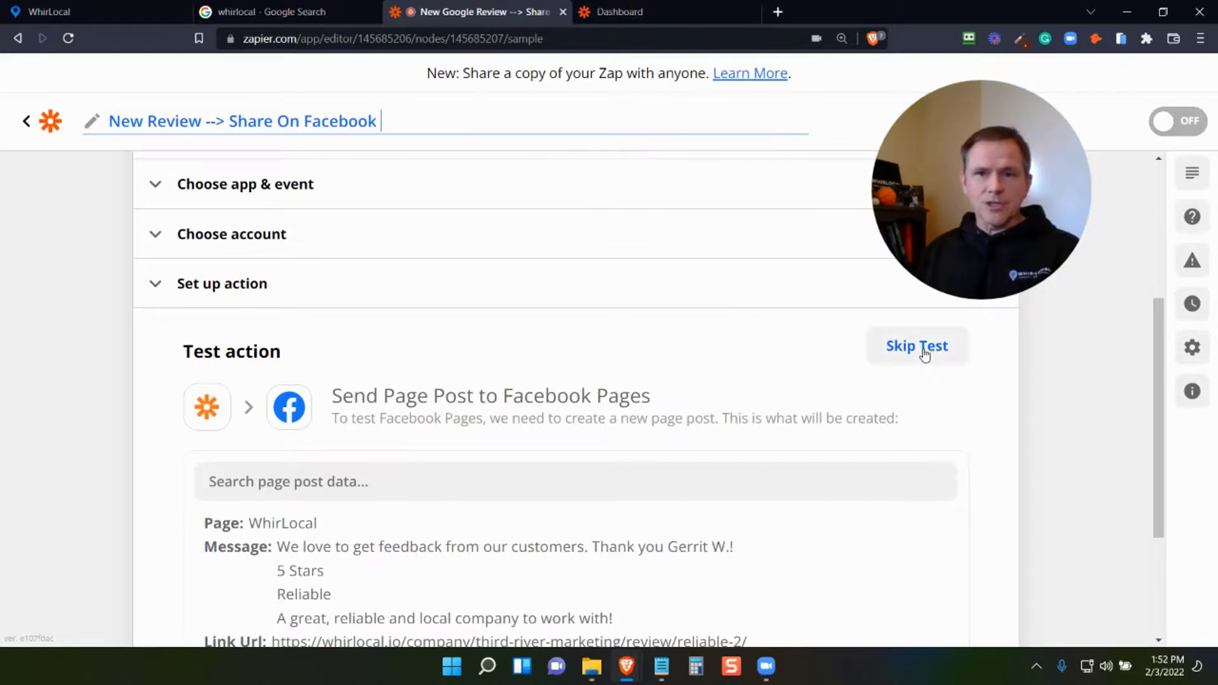
Step: Switch to WhirLocal's dashboard, open the newest Google Maps review for management, and examine its shareable review images
left_click(122, 10)
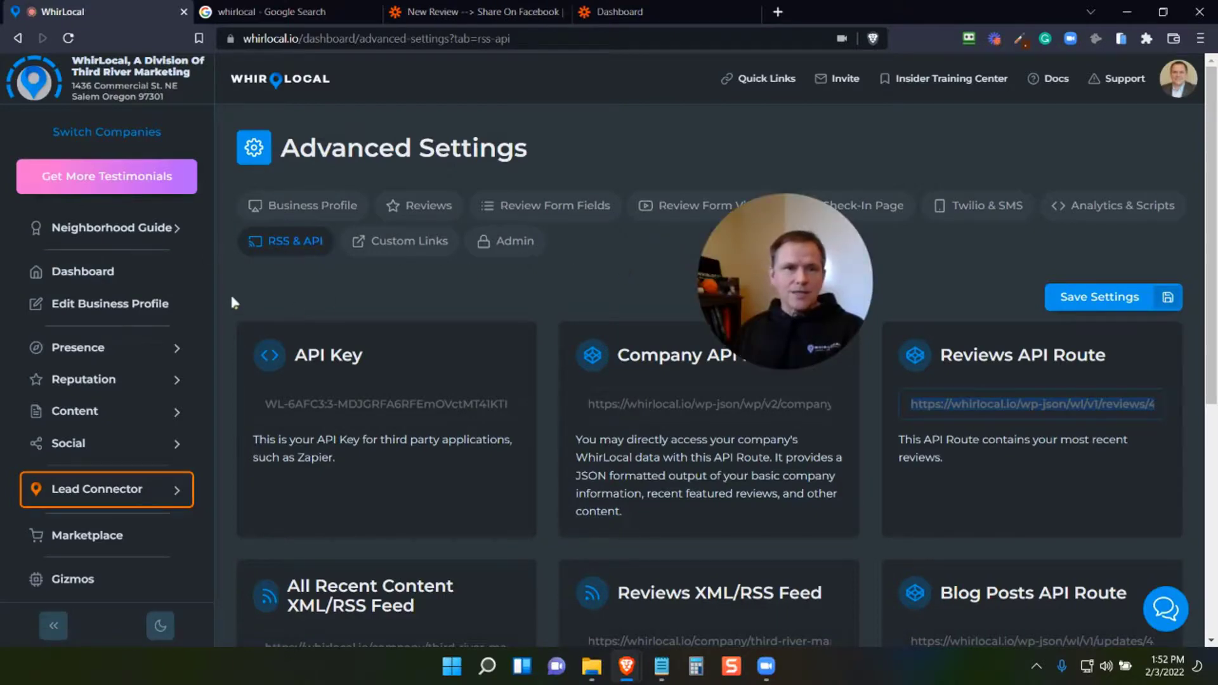
left_click(95, 272)
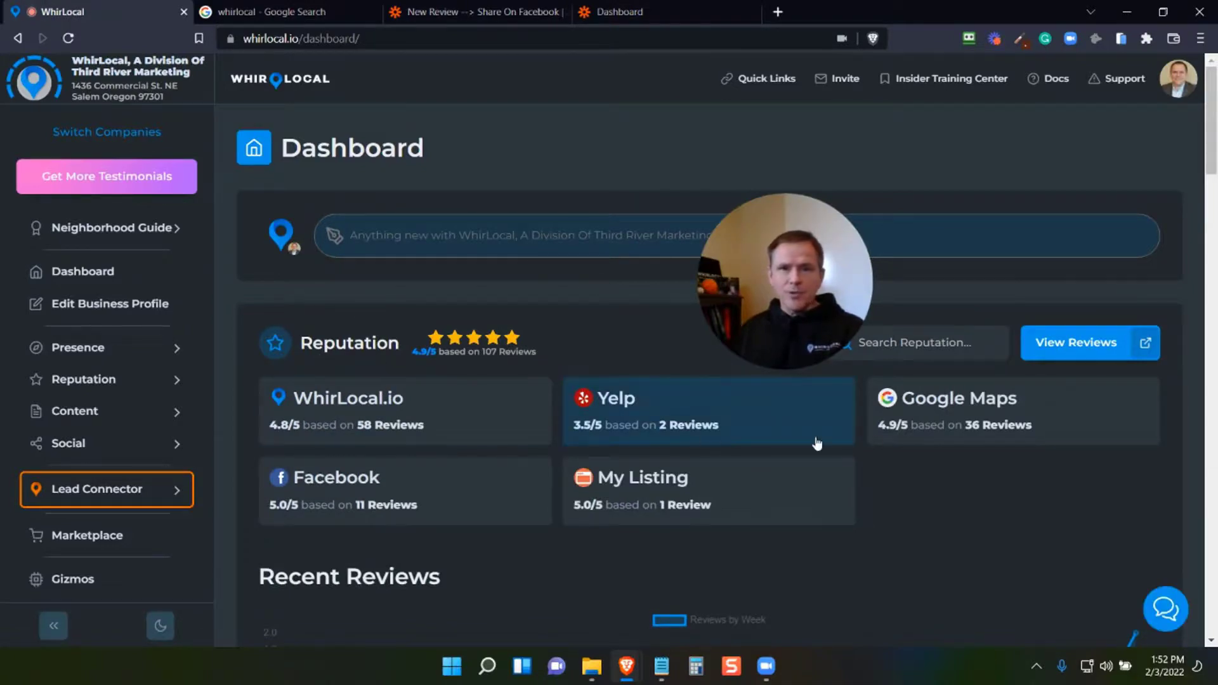
left_click(928, 411)
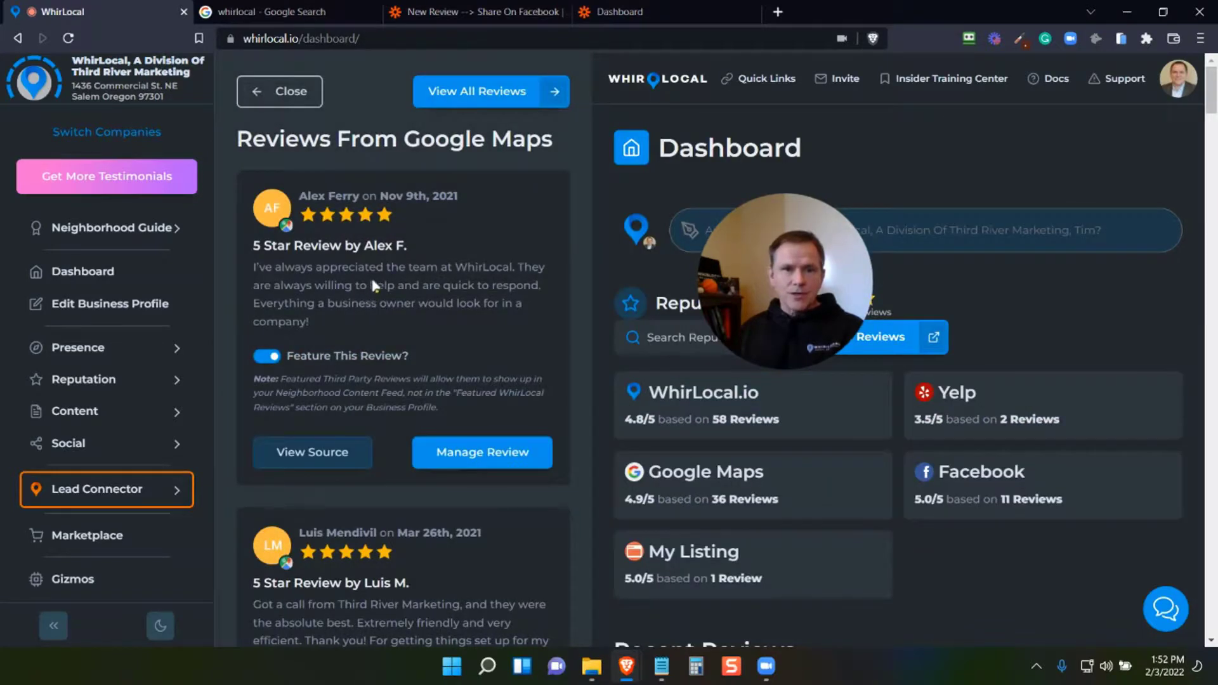
left_click(472, 455)
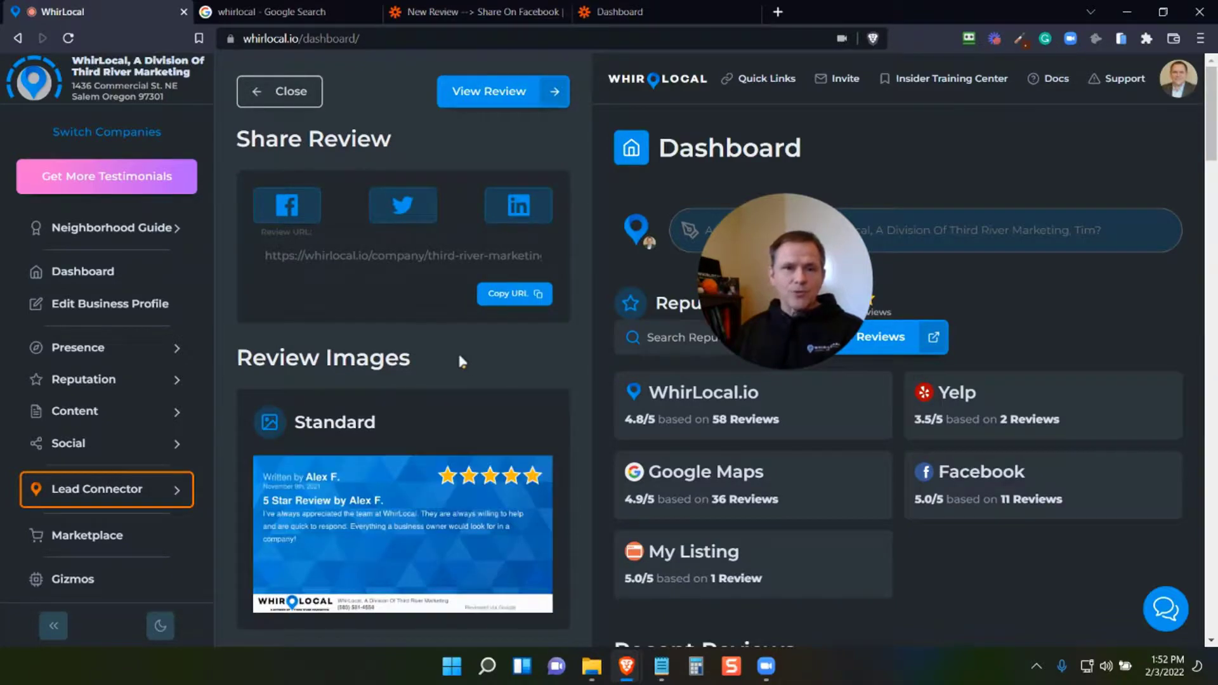
scroll(458, 352, "down", 6)
scroll(458, 354, "down", 4)
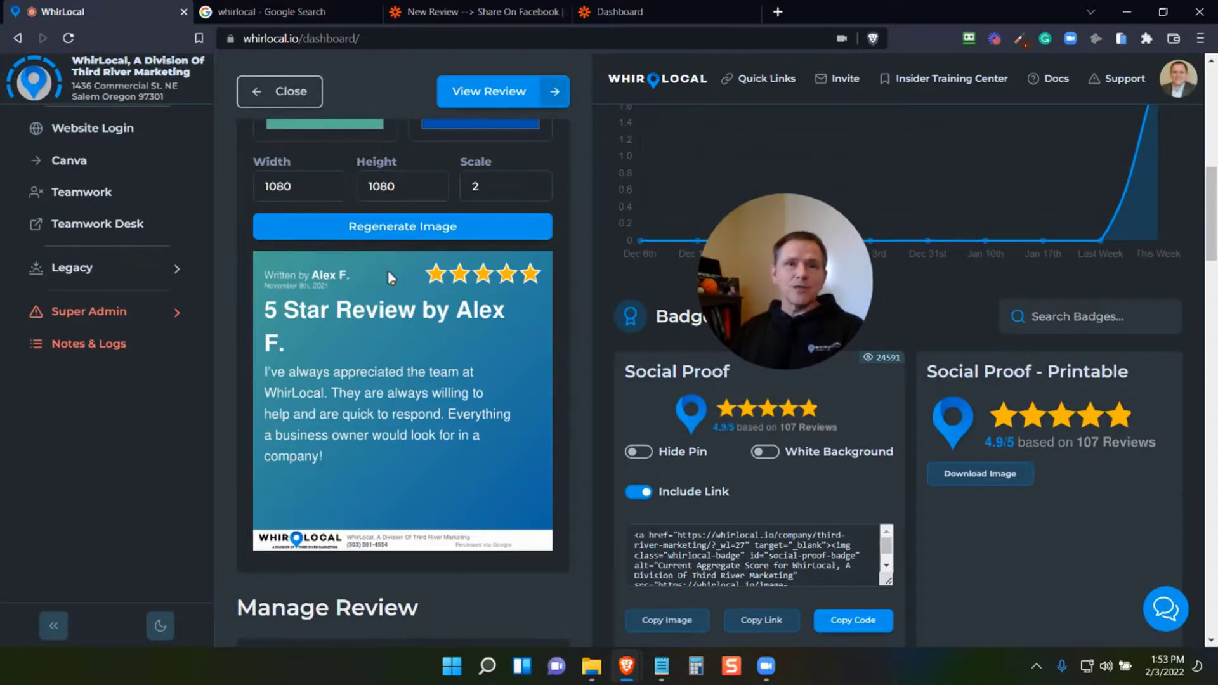
left_click_drag(771, 269, 596, 317)
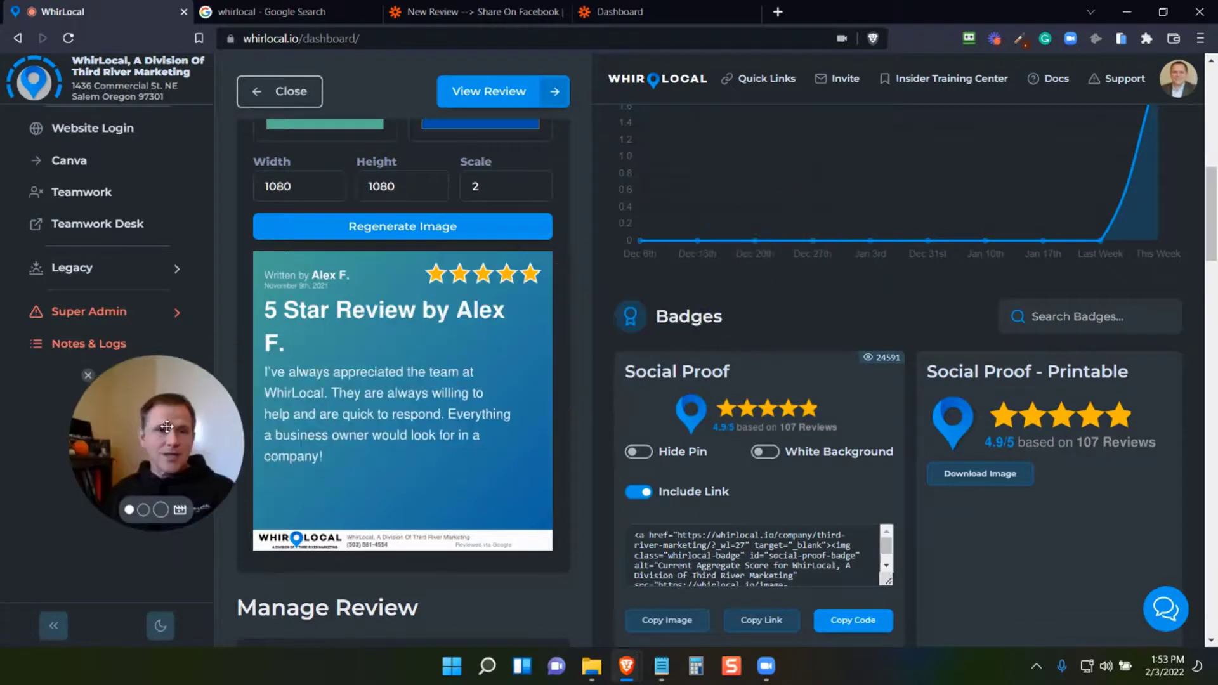